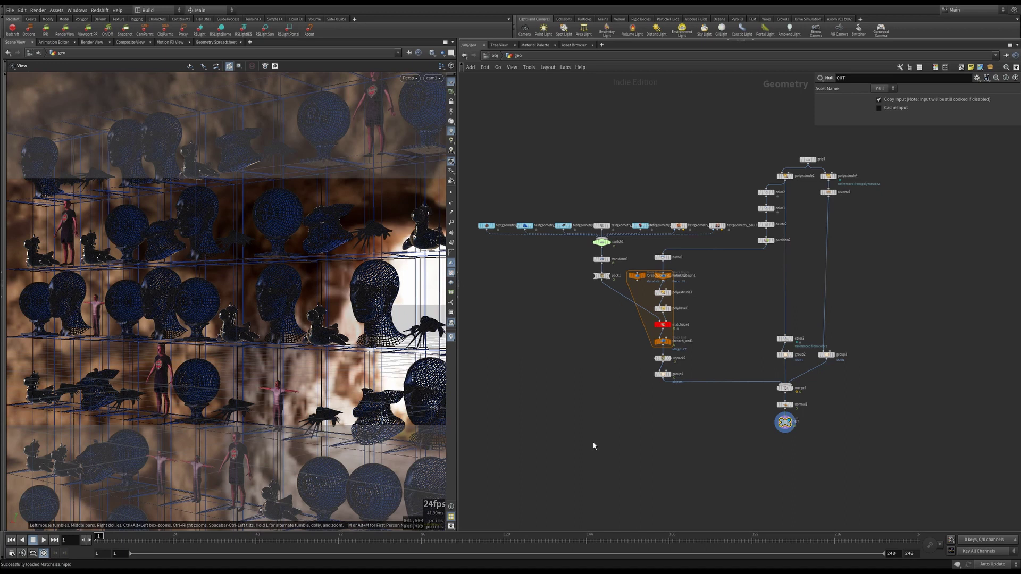
Zoom the node network in toward the grid4 node.
scroll(840, 154, up, 5)
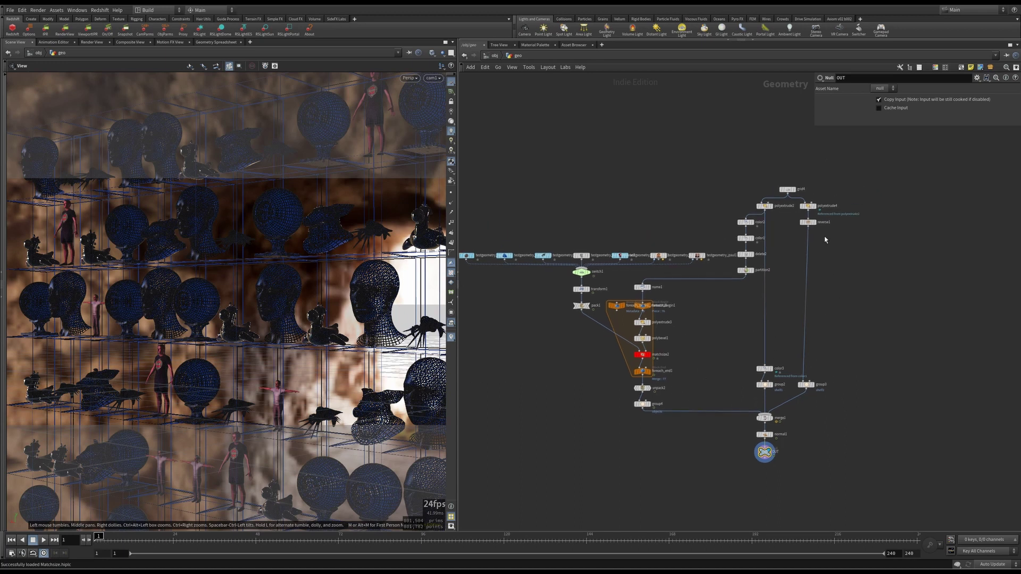
Show the plain grid4 plane, then display polyextrude2's extruded wall of inset tiles.
click(770, 175)
click(770, 175)
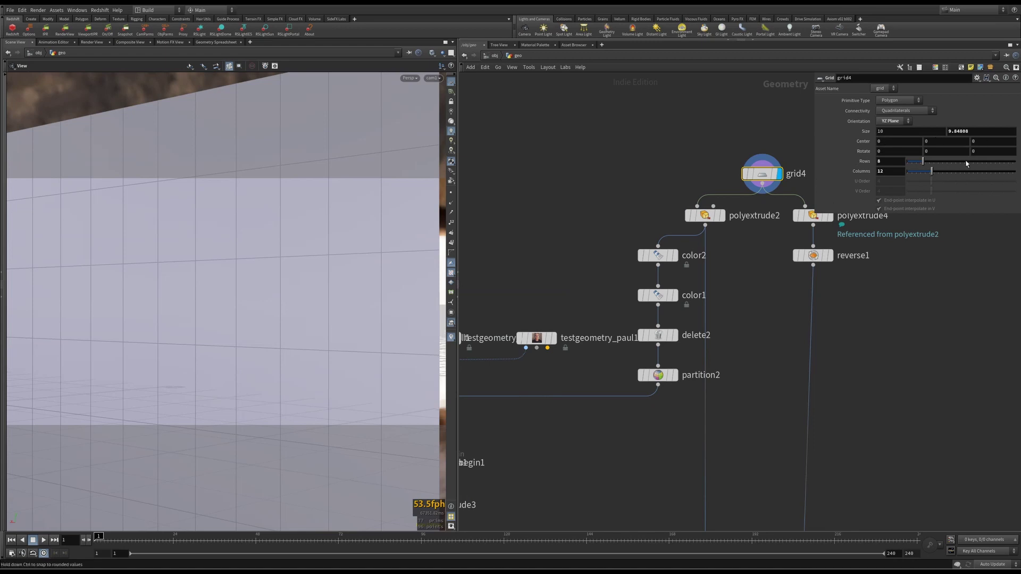
scroll(330, 215, down, 3)
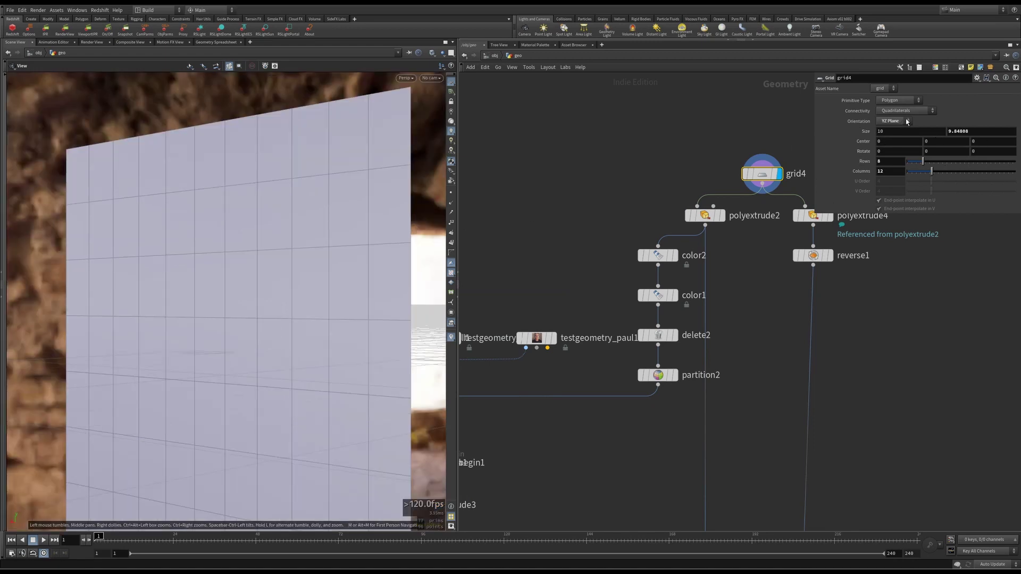
middle_drag(750, 306, 694, 298)
key(r)
click(650, 211)
click(650, 213)
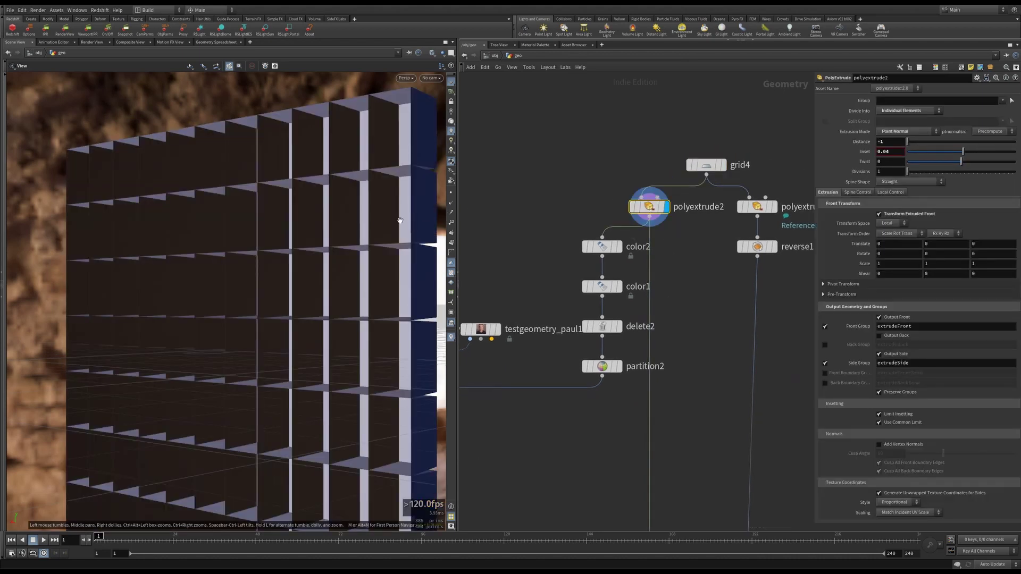
Orbit the wall and try raising Inset to about 0.14, then undo back to 0.04.
drag(380, 221, 288, 243)
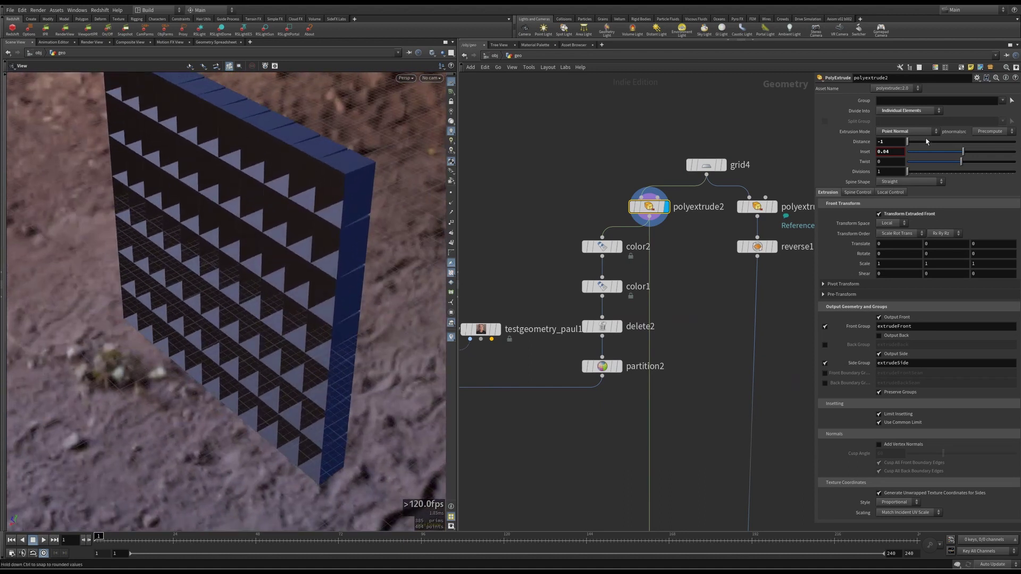
middle_click(894, 141)
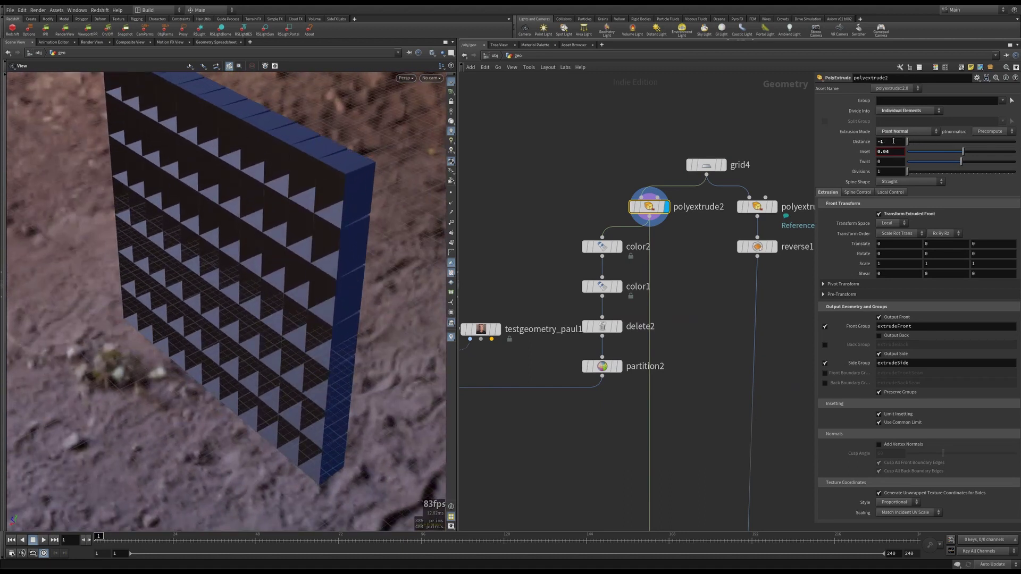
middle_drag(889, 152, 886, 151)
drag(406, 183, 321, 177)
right_drag(344, 144, 378, 142)
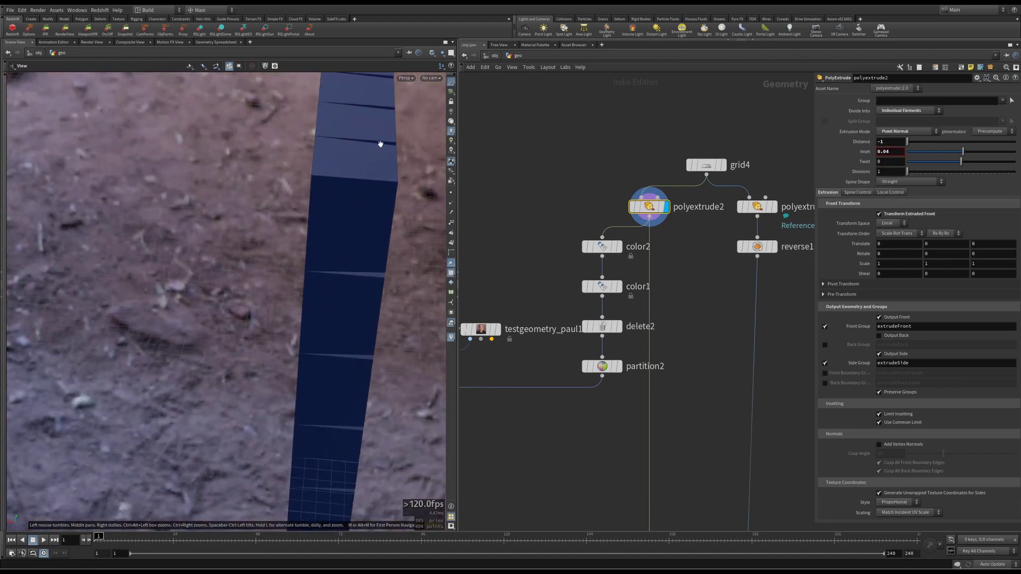
middle_drag(378, 142, 337, 173)
middle_drag(887, 152, 897, 152)
key(ctrl+z)
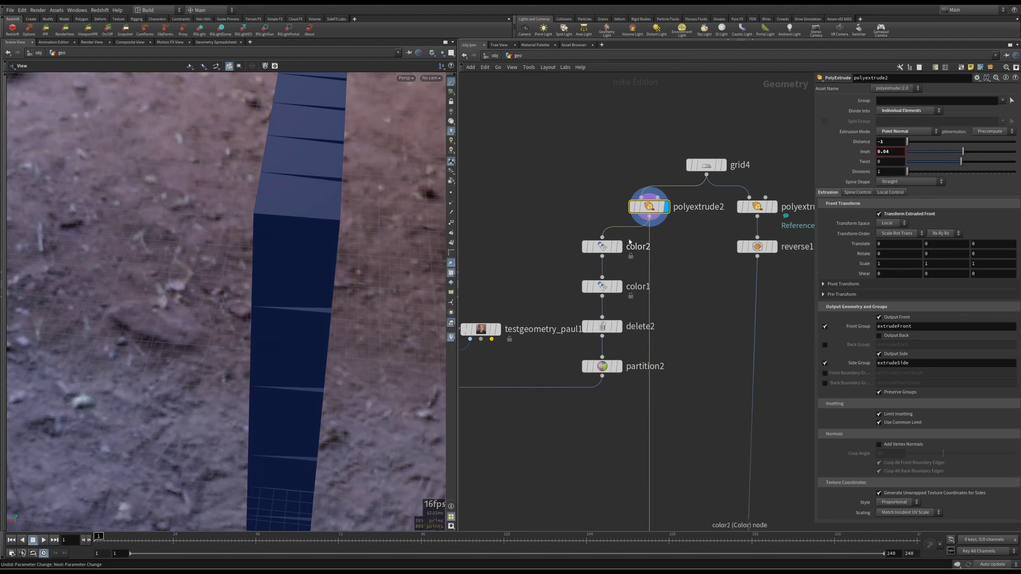
Display color2's black wall, then toggle polyextrude2's Transform Extruded Front off and back on.
click(619, 247)
click(602, 246)
drag(266, 202, 202, 234)
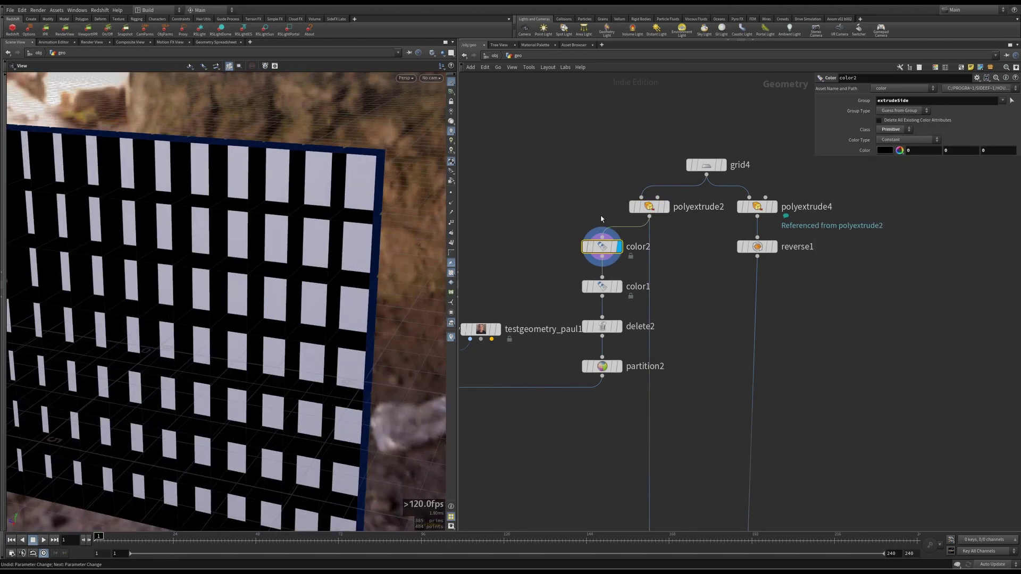
click(649, 207)
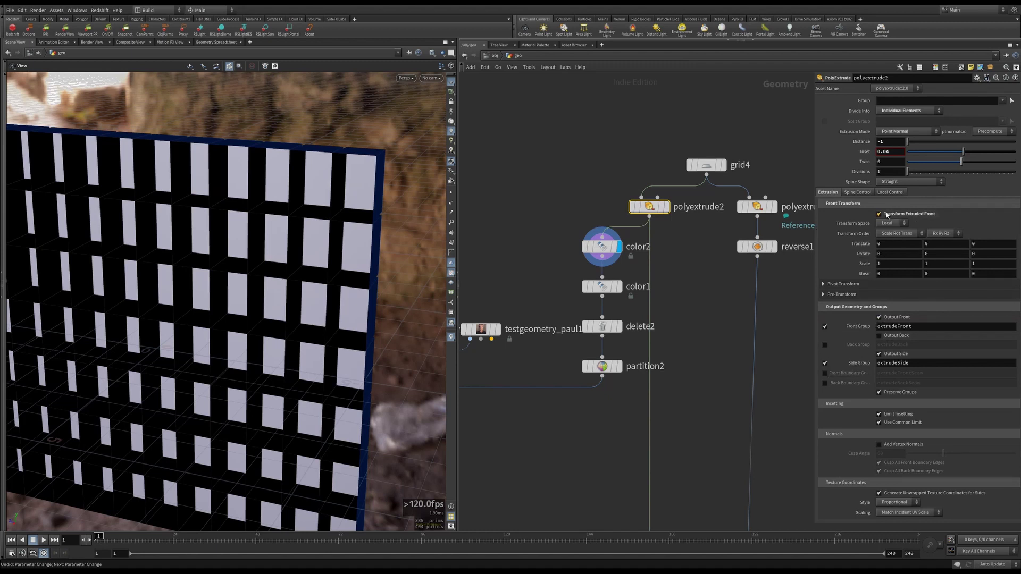
click(880, 215)
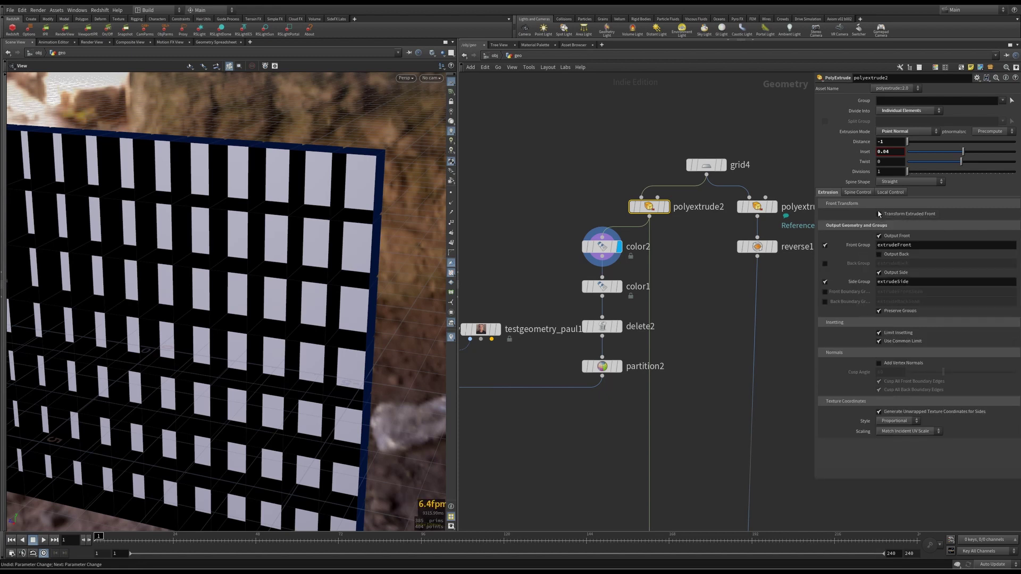
click(880, 215)
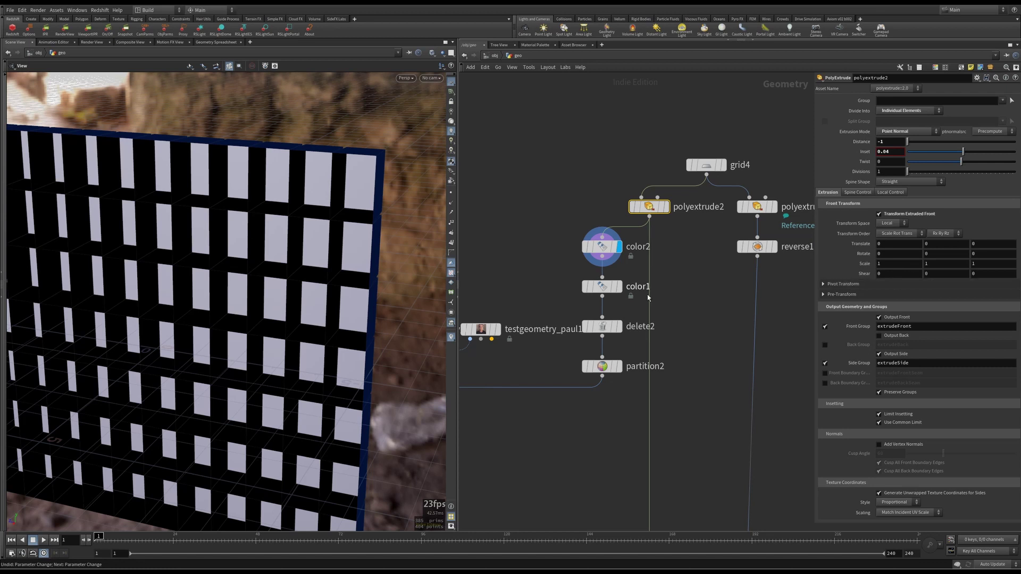
Display color1 so each front tile gets a random colour, orbiting to face the grid.
click(603, 246)
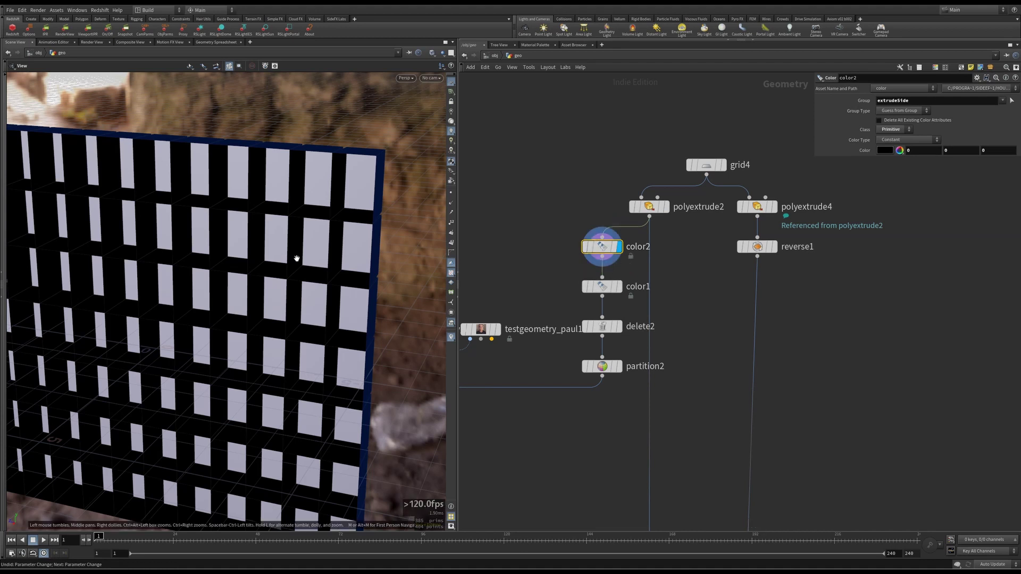
scroll(276, 251, up, 3)
scroll(244, 269, up, 2)
drag(333, 256, 338, 256)
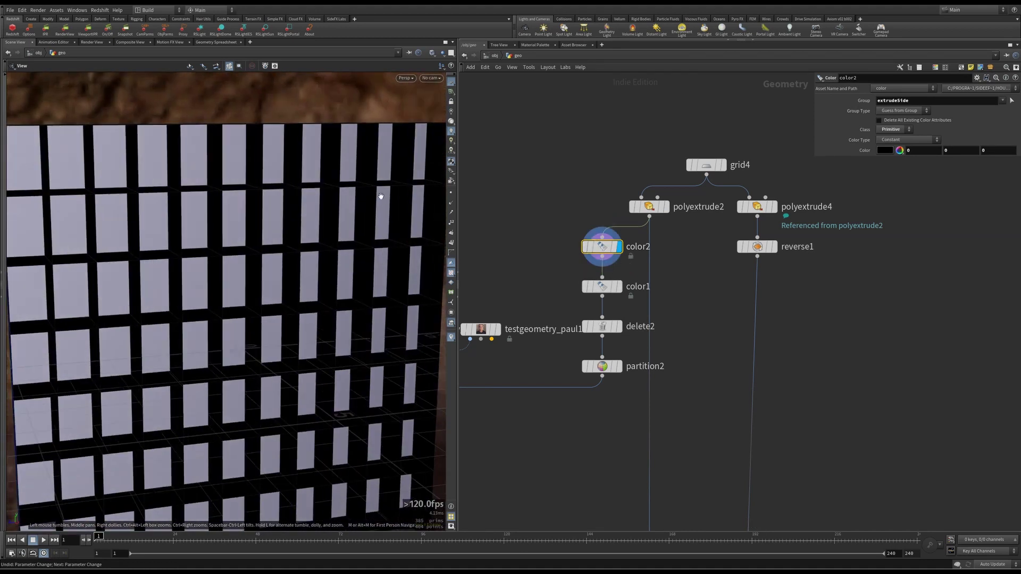
drag(361, 159, 370, 194)
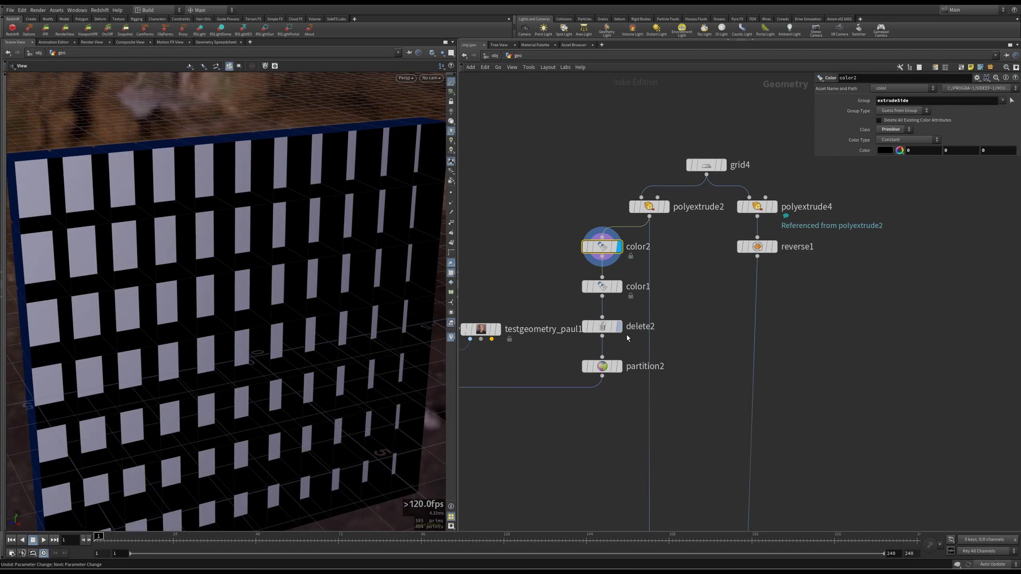
click(618, 287)
drag(304, 183, 276, 158)
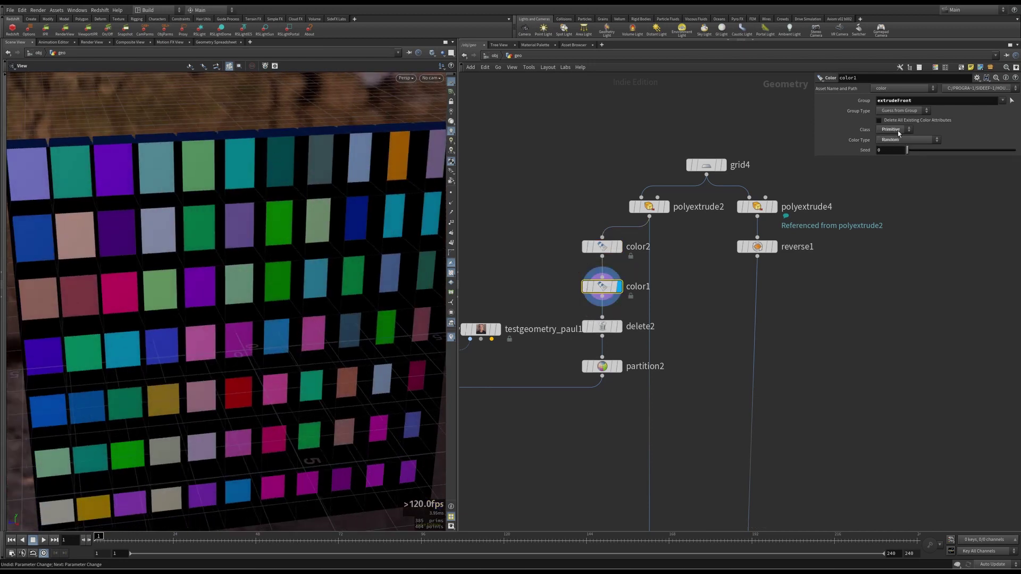
drag(373, 242, 318, 209)
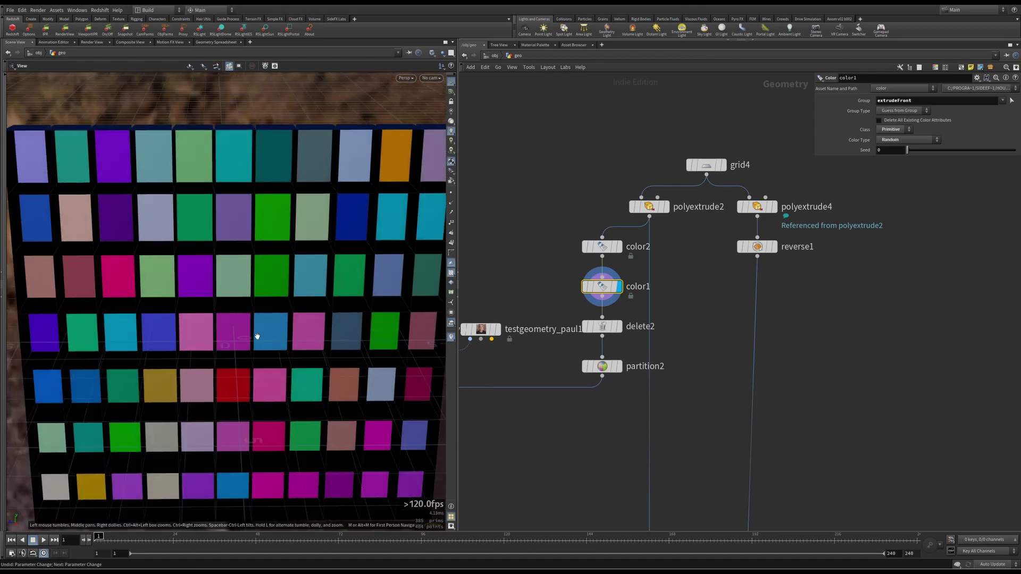
Display delete2's front panels, then partition2's output with its settings.
click(617, 328)
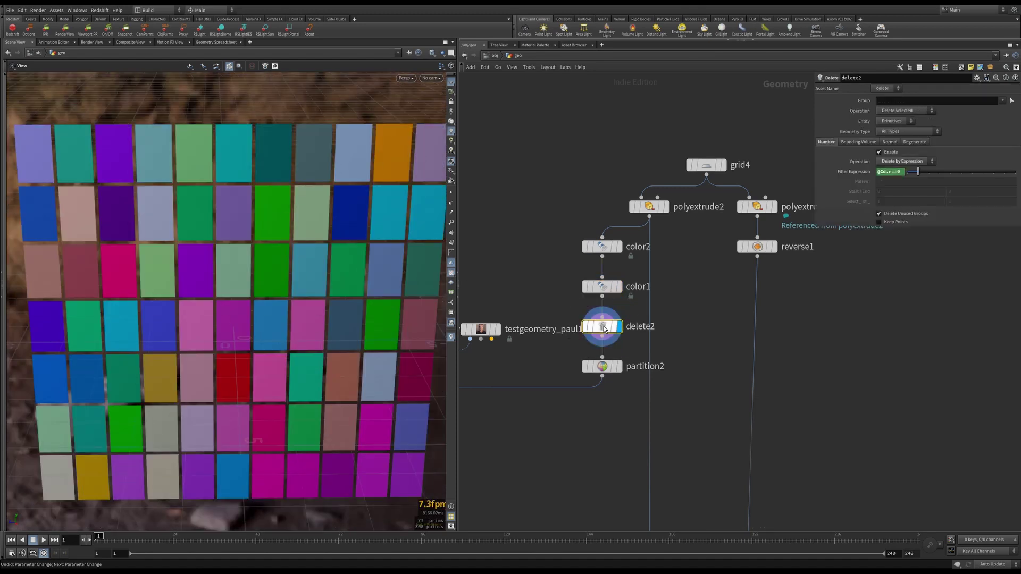
mouse_move(338, 147)
mouse_down()
mouse_move(415, 150)
mouse_move(342, 145)
mouse_up()
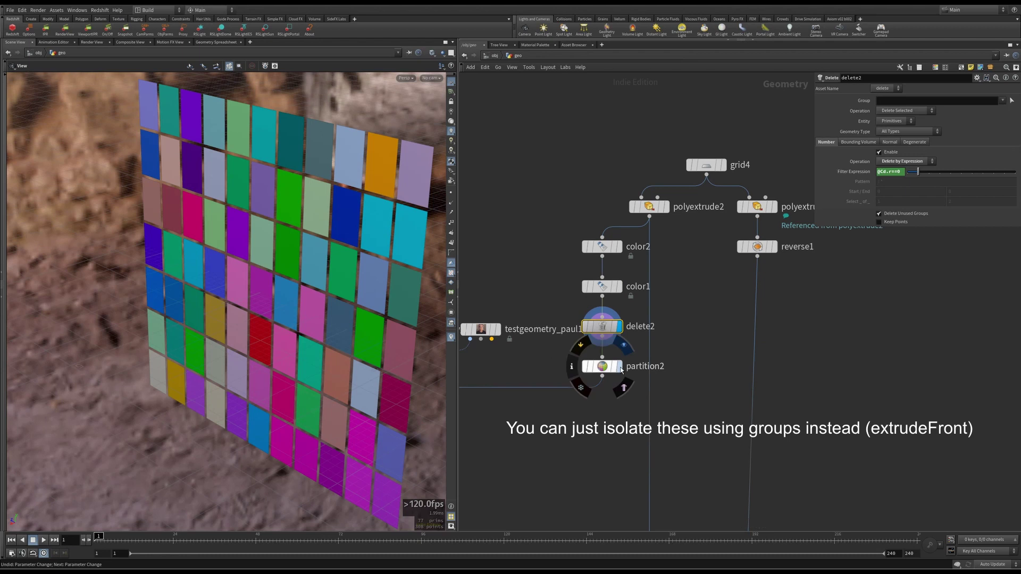
click(620, 367)
click(599, 372)
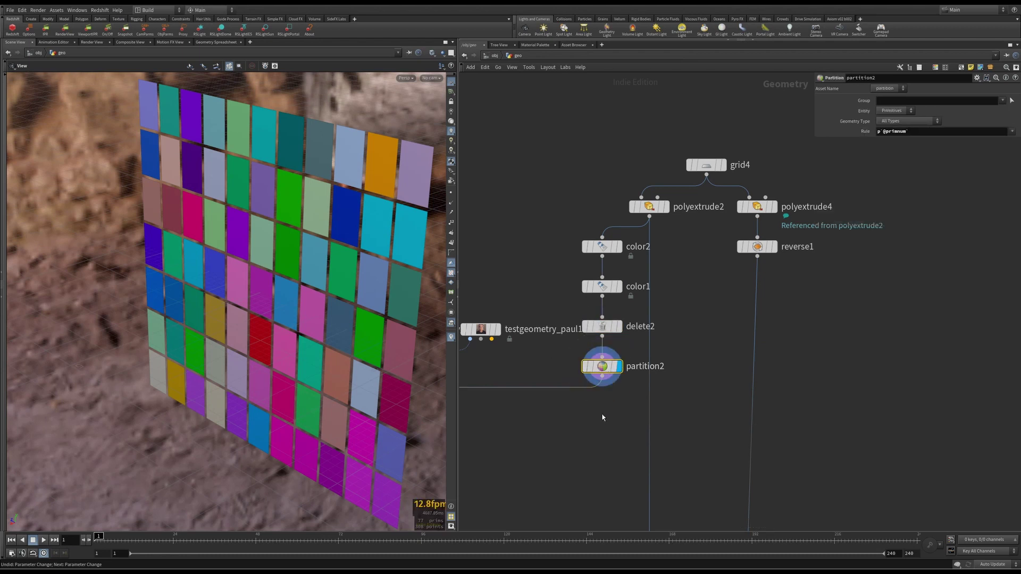
Reveal the for-each block below and toggle partition2's p@primnum Rule between value and expression.
scroll(602, 413, down, 2)
middle_drag(602, 413, 654, 390)
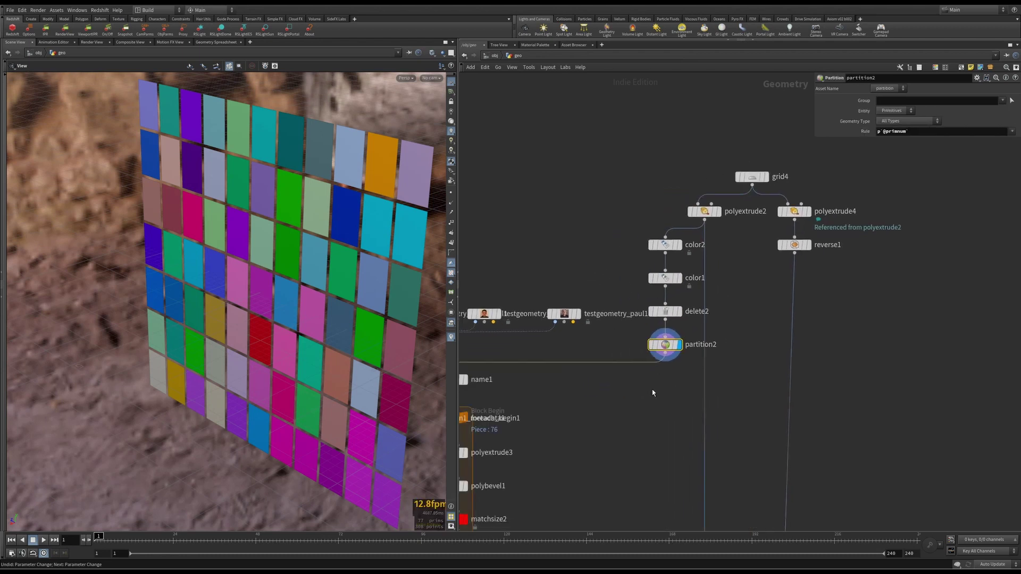
scroll(609, 401, down, 2)
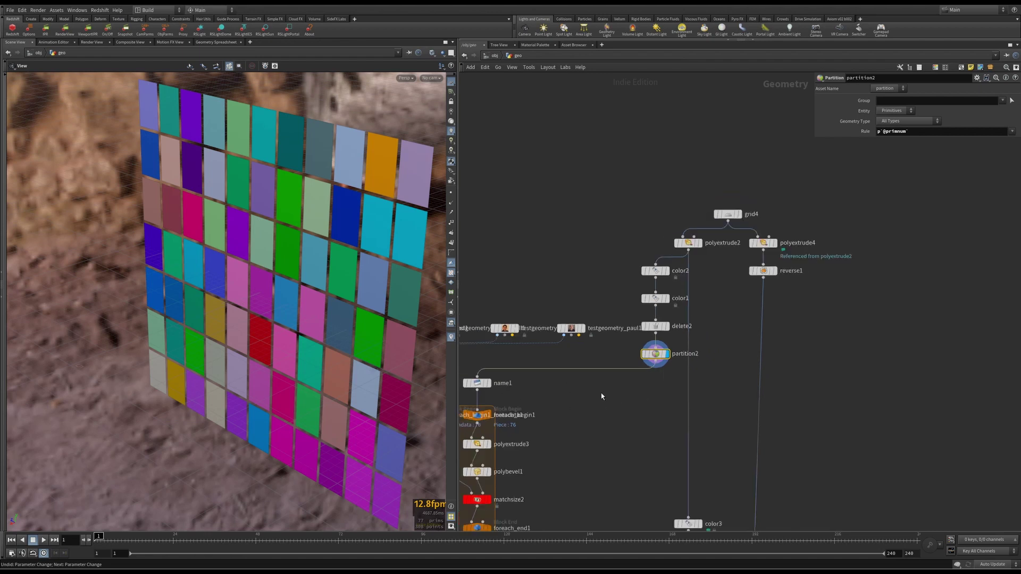
mouse_move(665, 357)
click(865, 131)
click(866, 133)
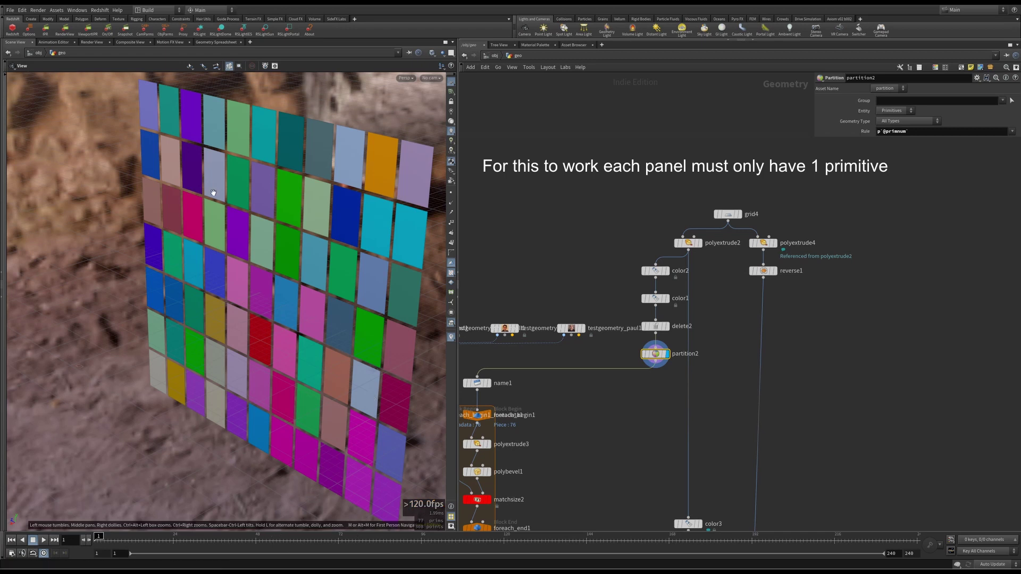
click(215, 43)
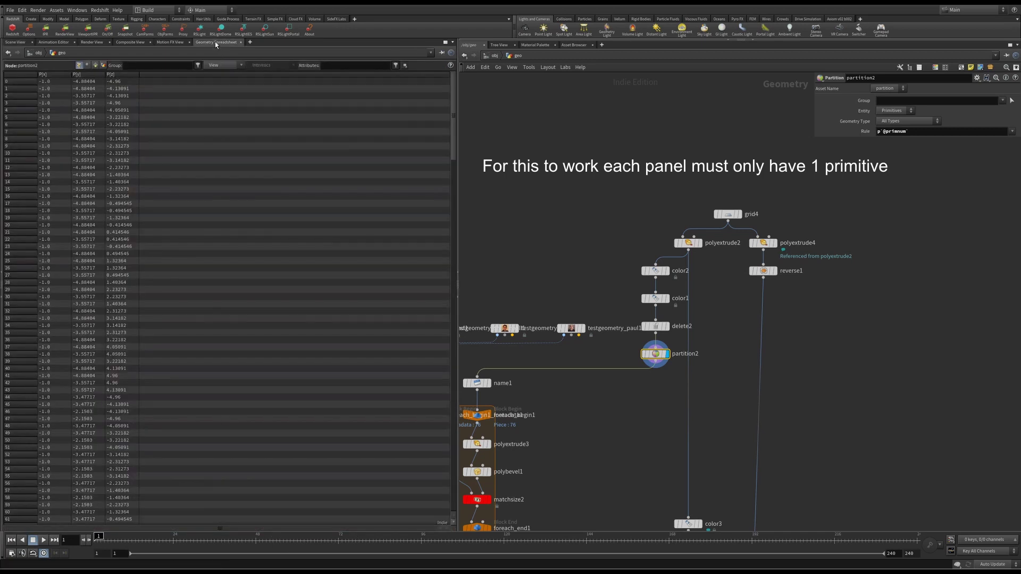
click(96, 65)
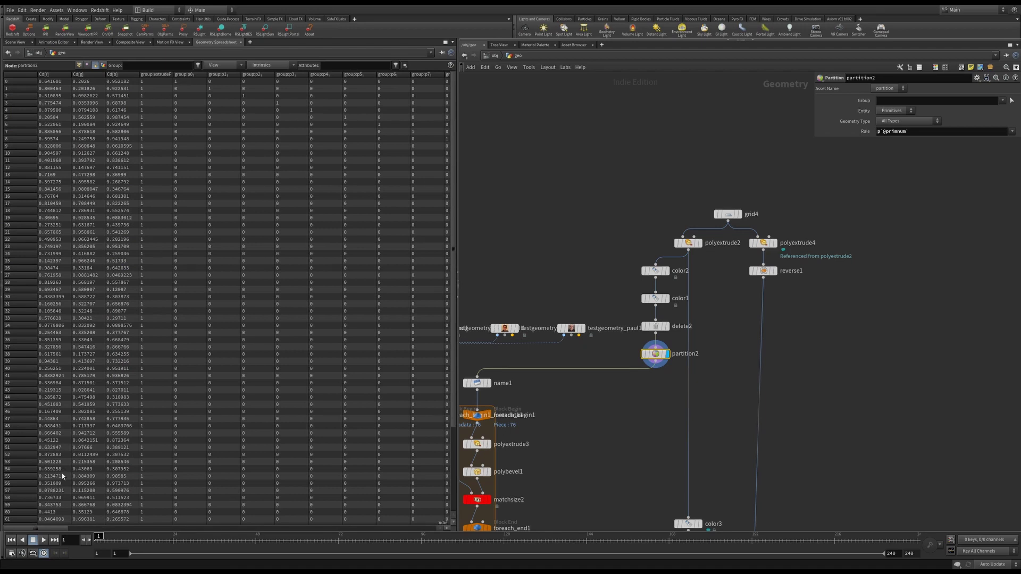
drag(58, 529, 48, 561)
click(21, 43)
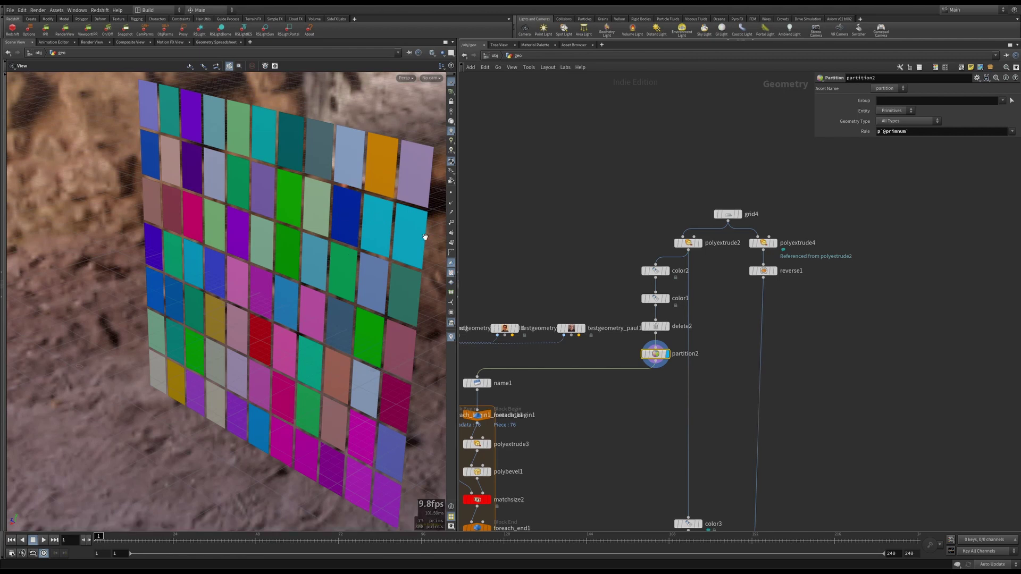
click(728, 214)
Reduce grid4 to 2 rows and 2 columns, then to 4 rows and 4 columns.
click(884, 160)
double_click(885, 160)
text(2)
double_click(885, 171)
text(2)
key(Return)
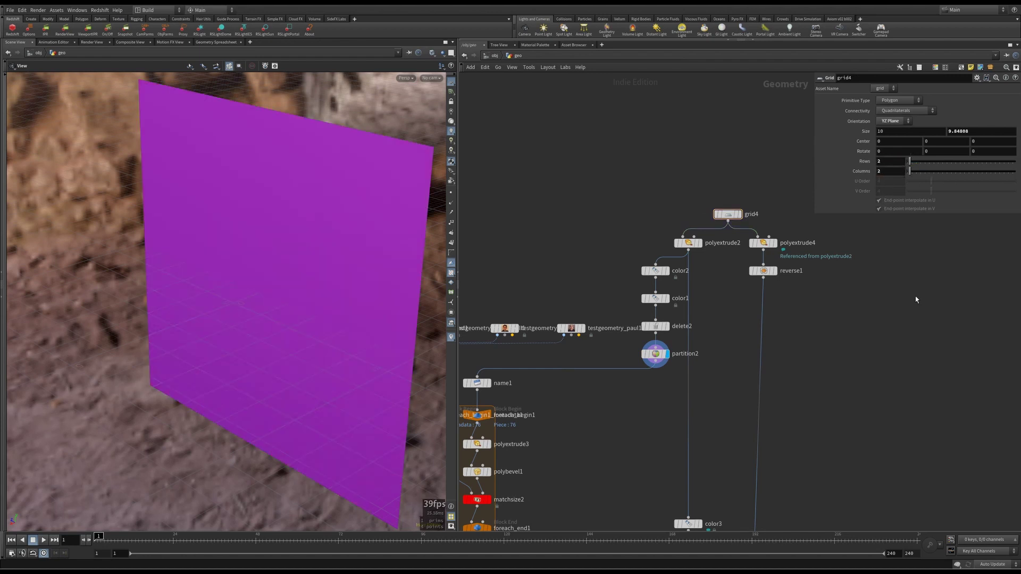
middle_drag(283, 250, 270, 250)
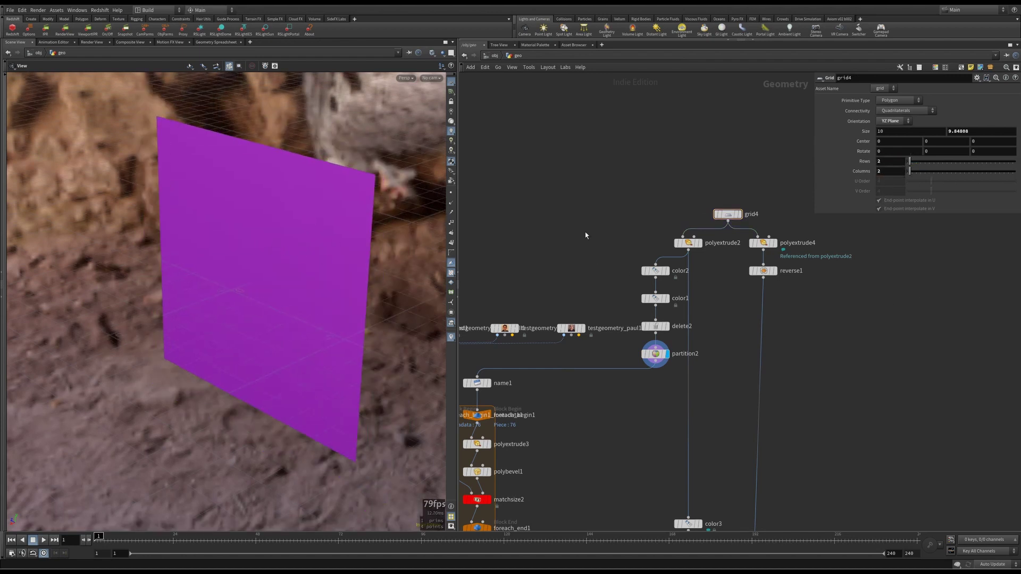
double_click(891, 161)
text(4)
double_click(890, 172)
text(4)
key(Return)
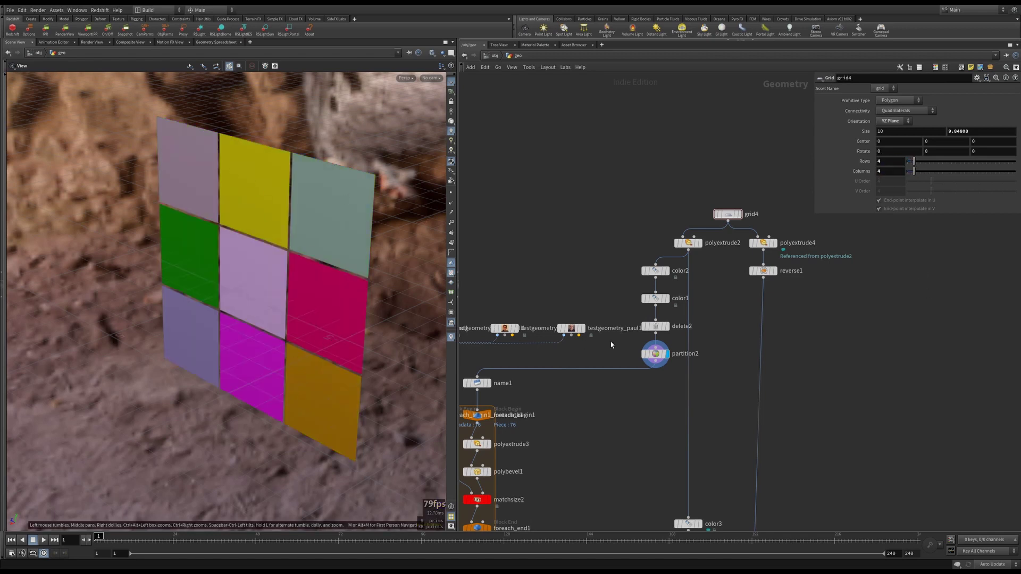
Inspect grid4 and partition2 data in the Geometry Spreadsheet, then return to Scene View.
click(215, 42)
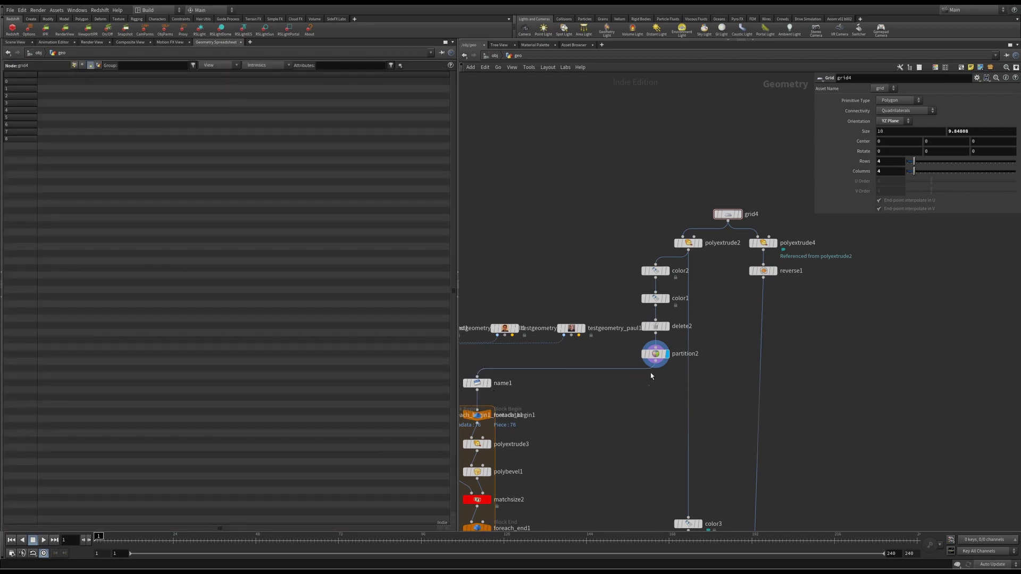
click(655, 355)
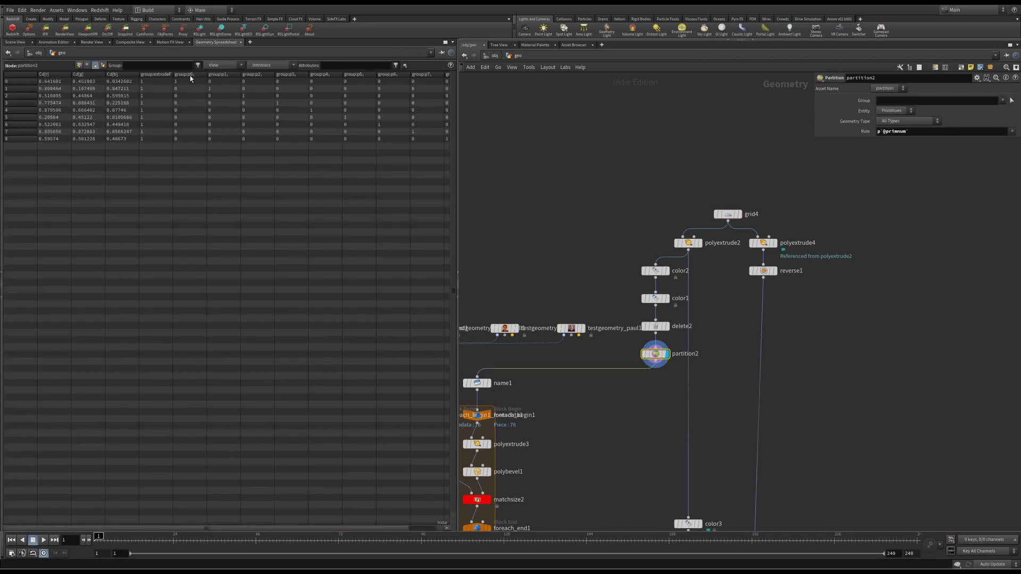
drag(104, 532, 135, 532)
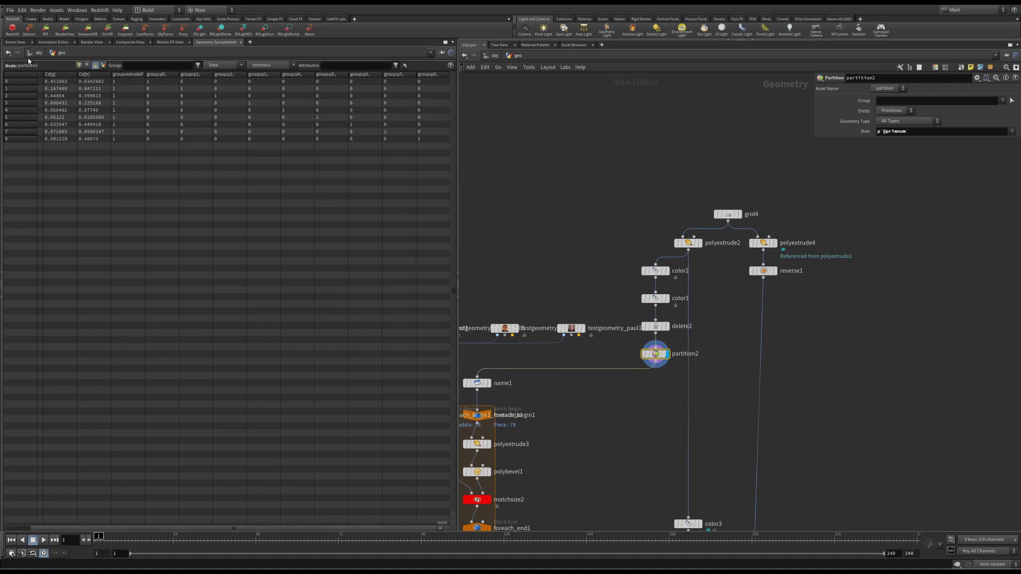
click(16, 42)
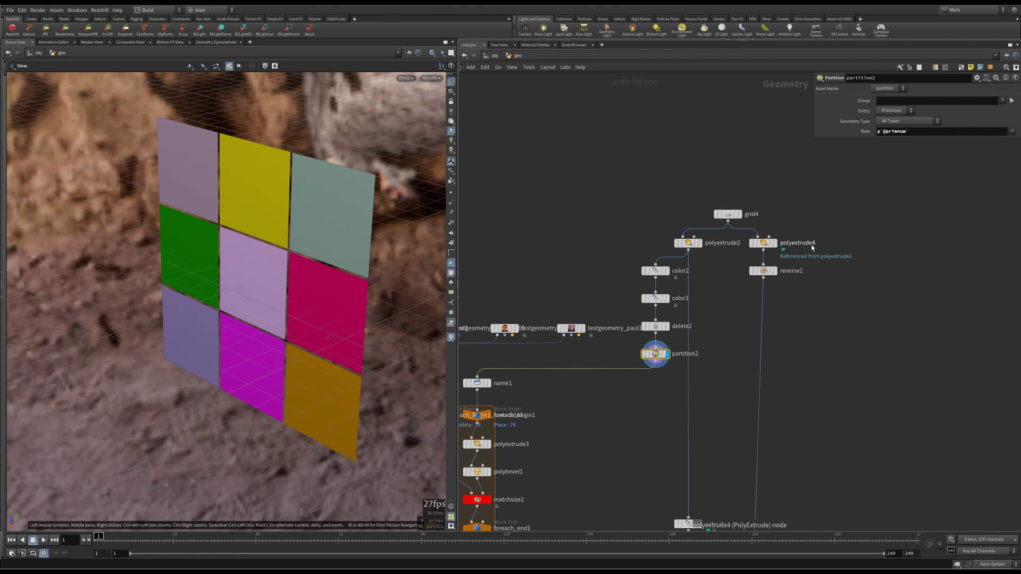
Set grid4 back to 8 rows and 12 columns.
drag(699, 206, 738, 217)
click(899, 161)
text(8)
key(Tab)
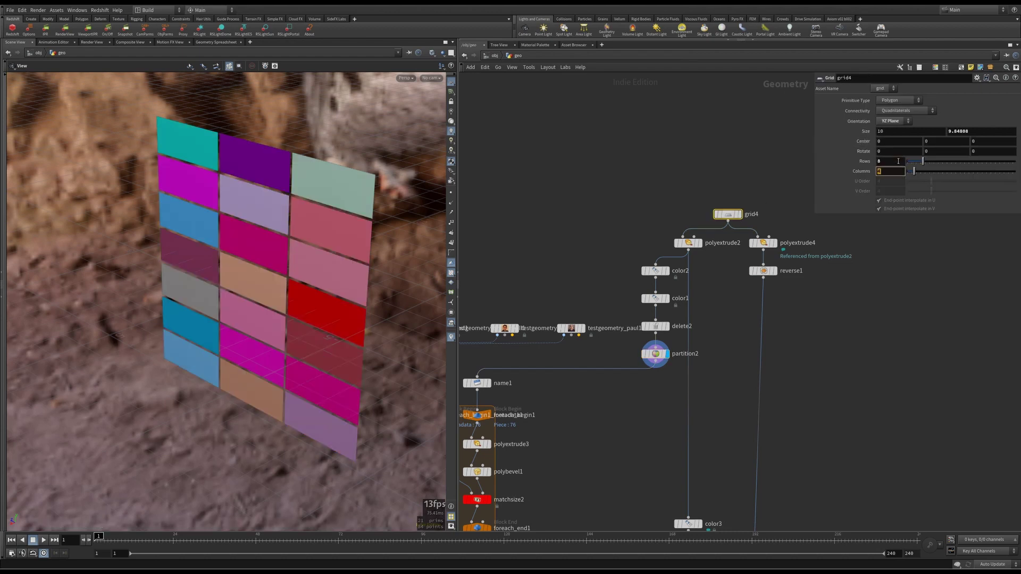
text(12)
key(Return)
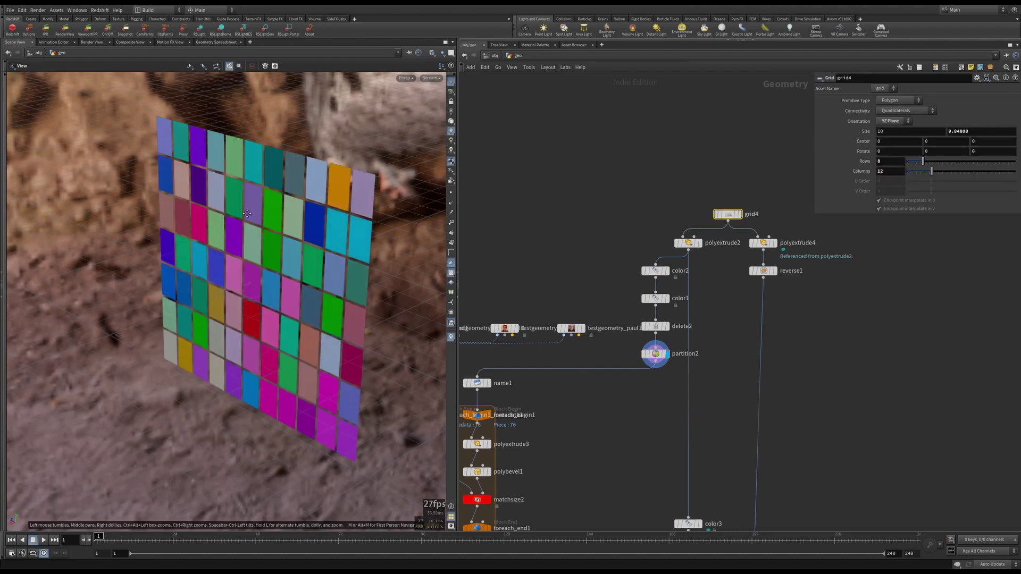
Pan the network below partition2 to reveal switch1, transform1 and pack1.
click(655, 353)
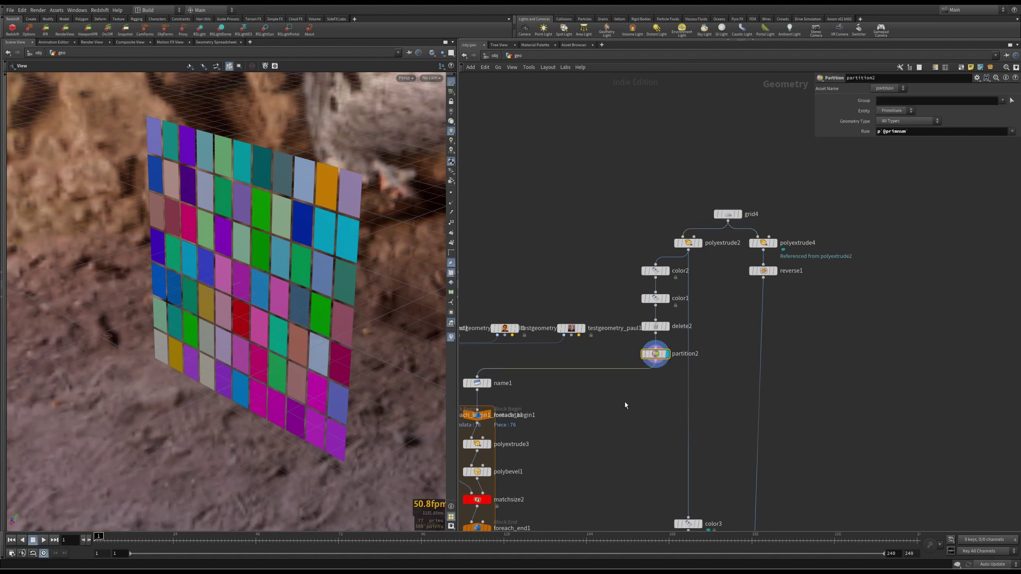
middle_drag(625, 403, 666, 378)
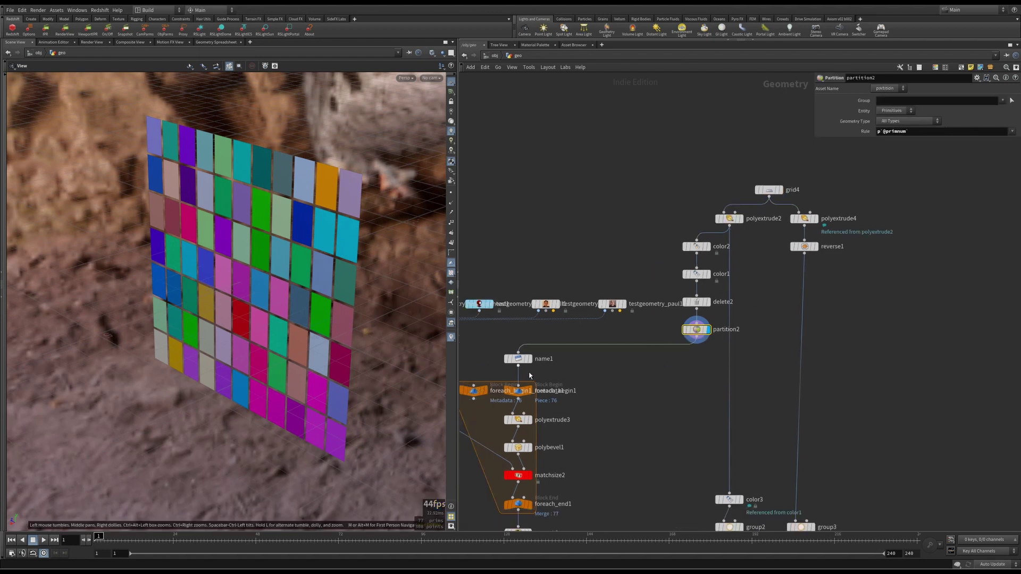
middle_drag(554, 381, 633, 326)
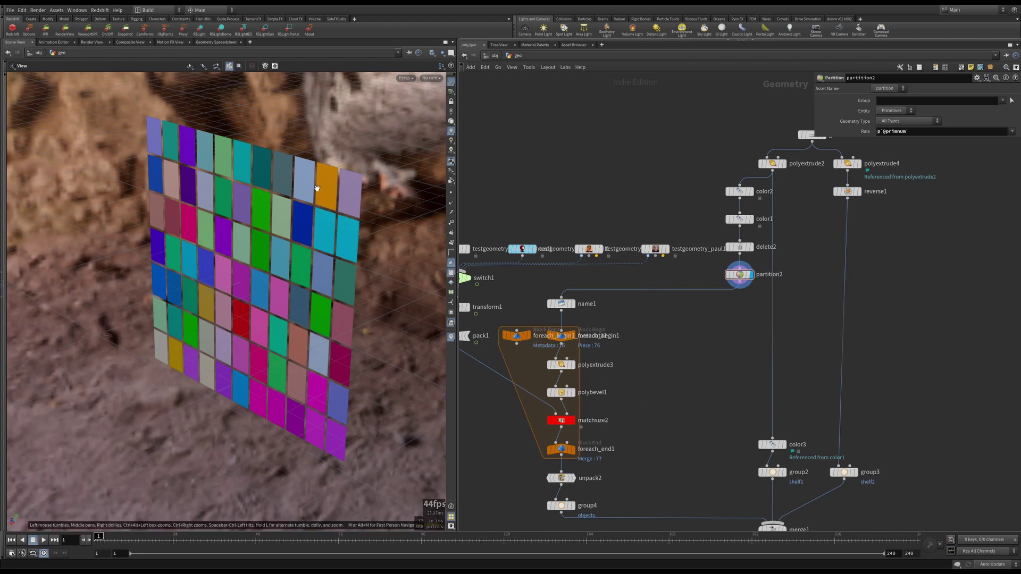
drag(296, 234, 266, 245)
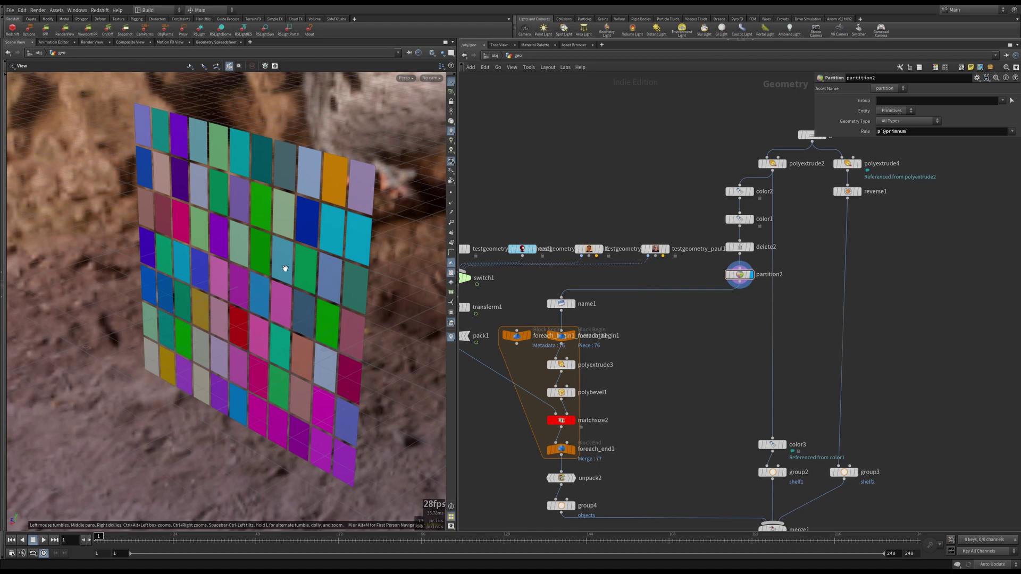
middle_drag(669, 371, 673, 353)
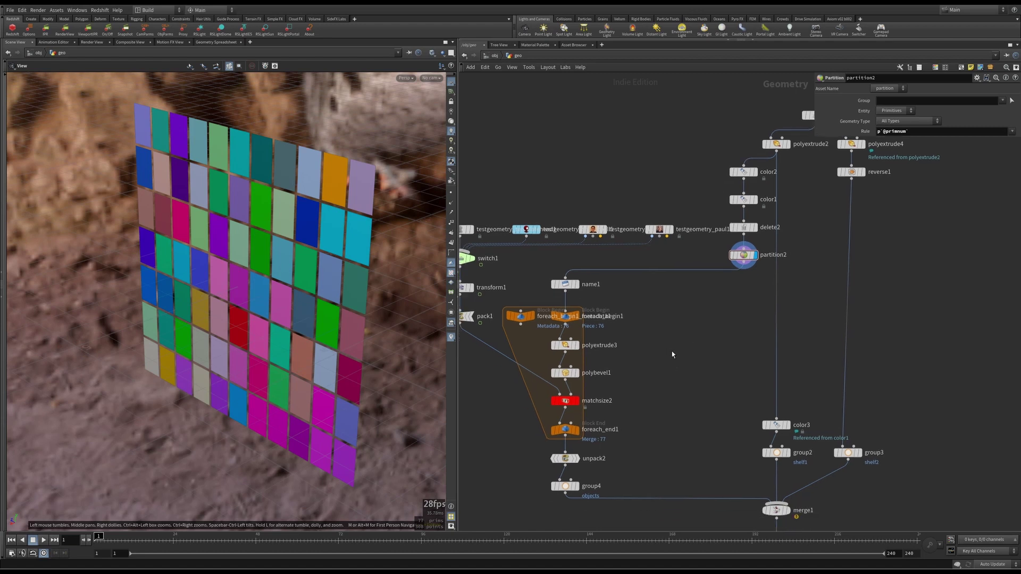
Inspect name1's Name from Group mask p*, comparing it with partition2's rule.
click(573, 285)
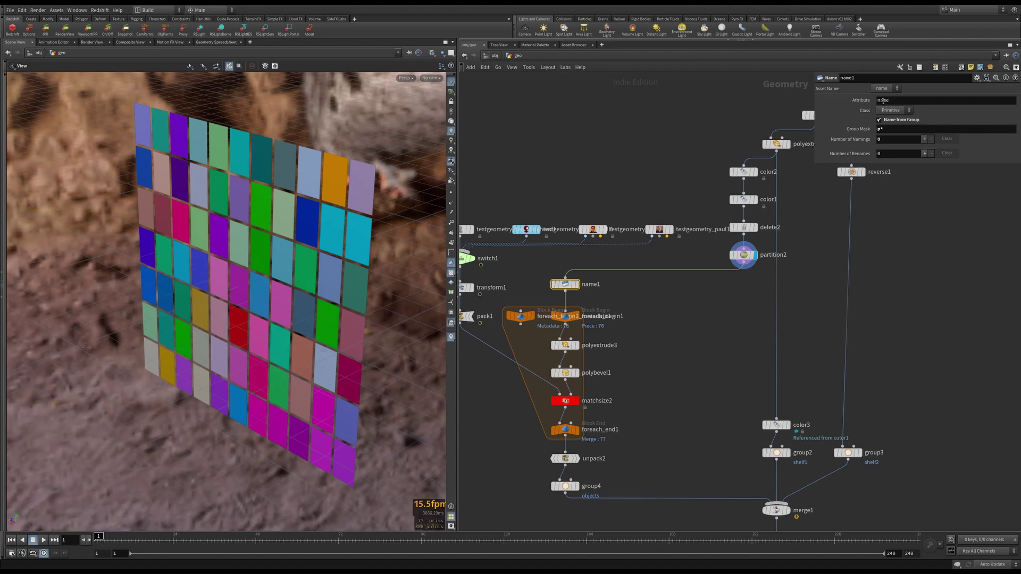
click(880, 129)
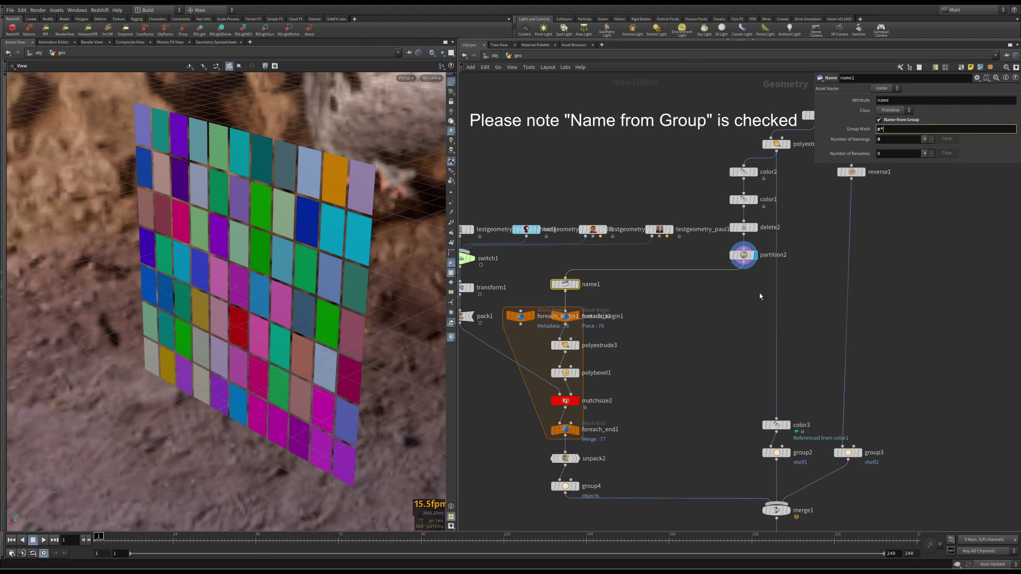
click(743, 255)
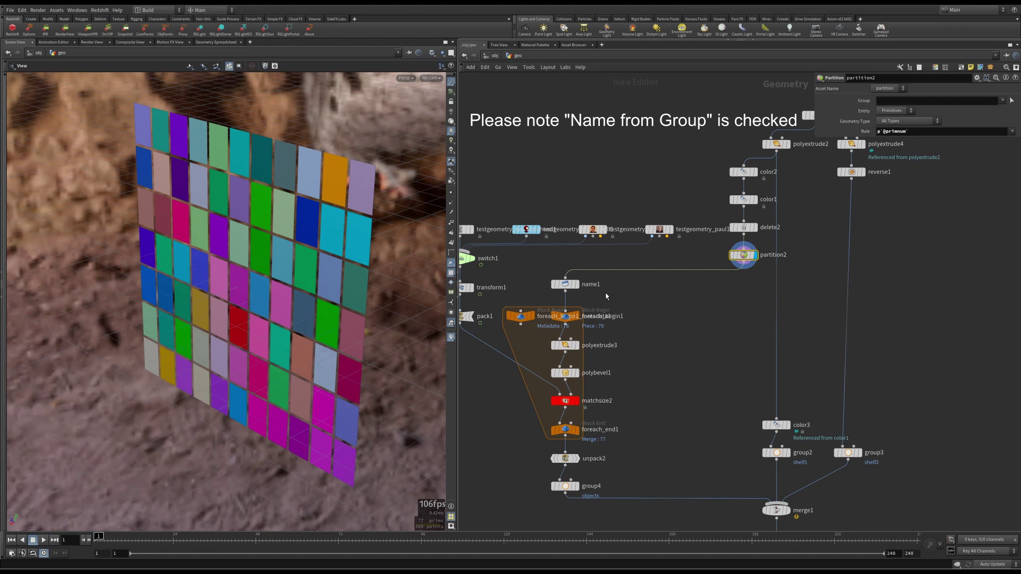
click(565, 284)
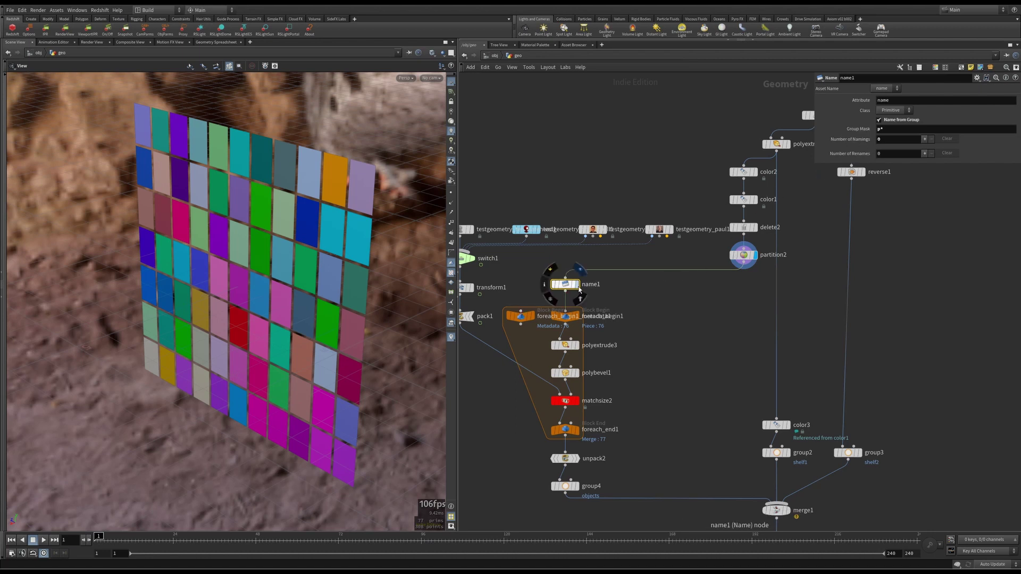
Check name1's primitive name attribute in the Geometry Spreadsheet, then display foreach_end1's scattered test models.
click(218, 42)
click(76, 65)
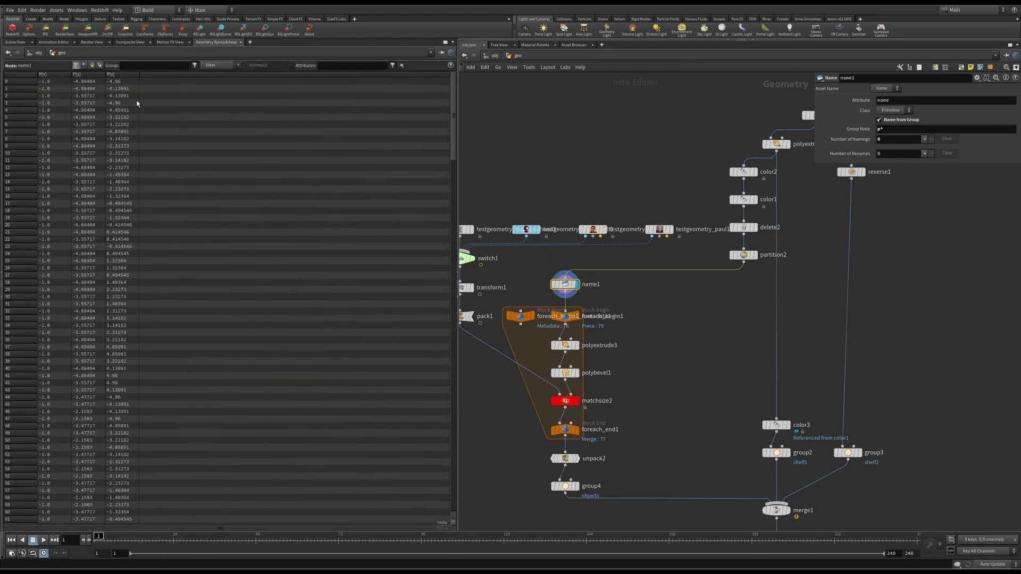
click(92, 65)
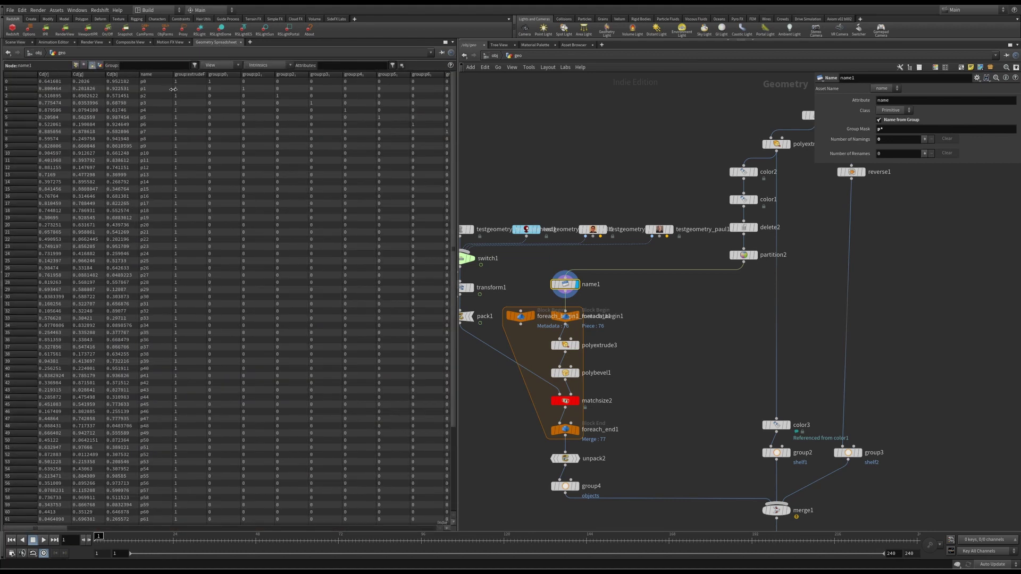
click(160, 75)
scroll(155, 261, down, 2)
click(16, 42)
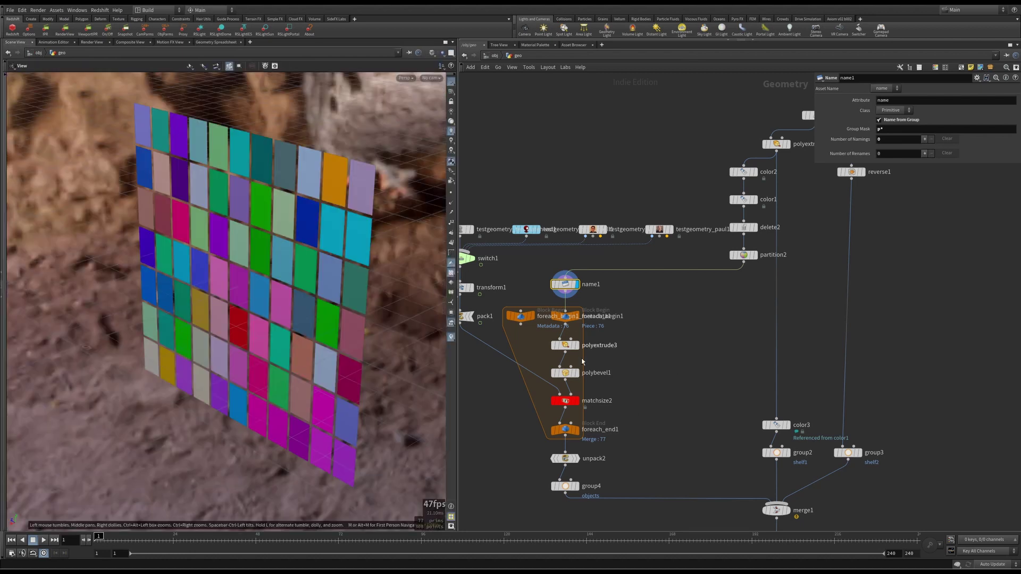
click(576, 428)
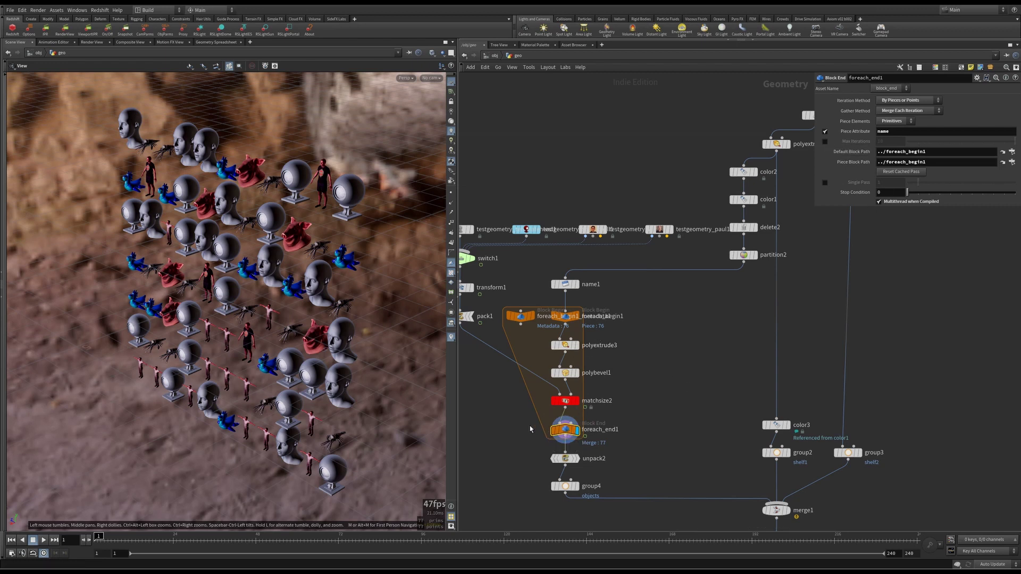
Make the loop process a single piece, frame the character, and switch to plain lighting.
click(825, 183)
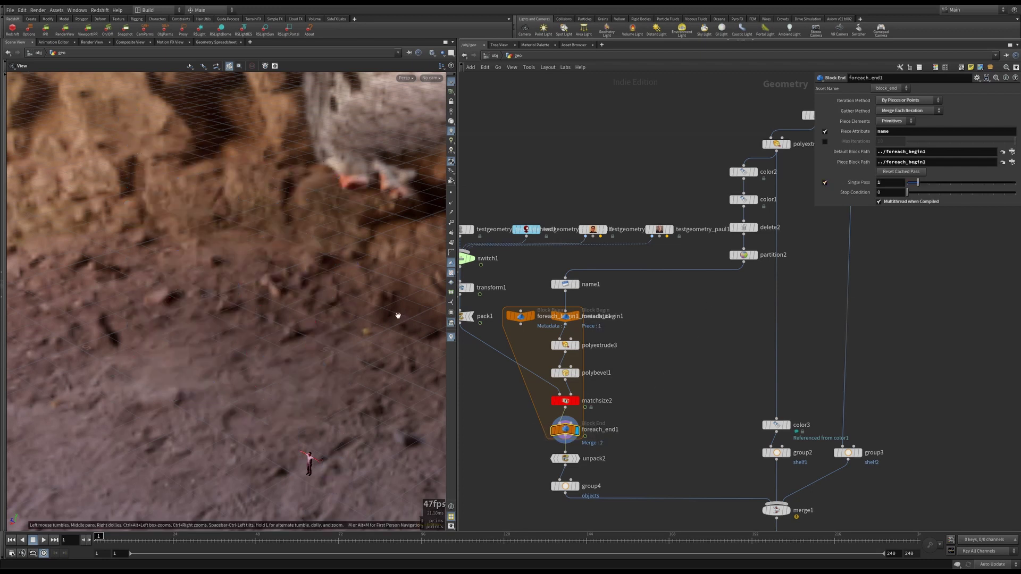
key(space+g)
drag(219, 236, 234, 218)
click(451, 122)
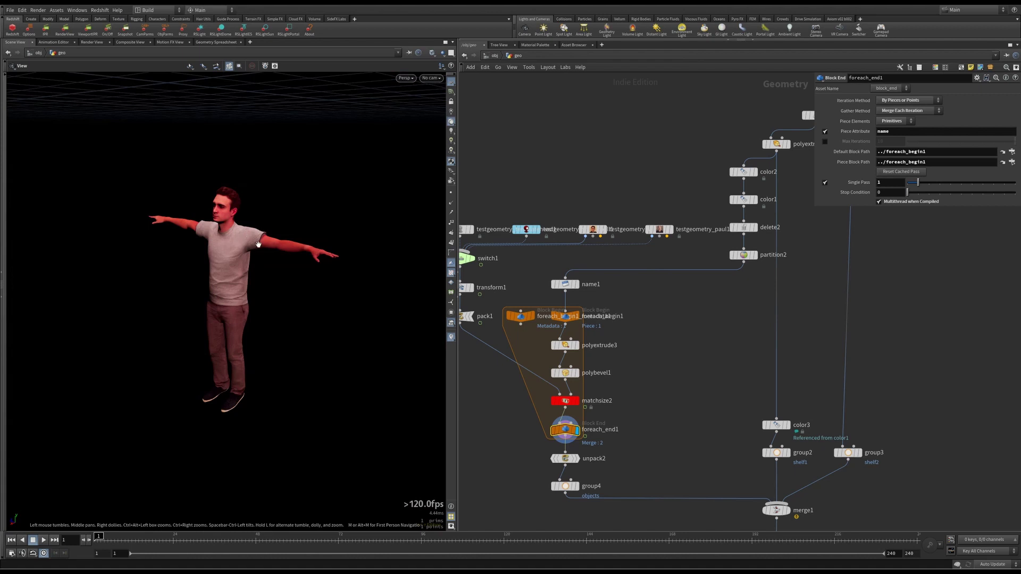
Step from the single magenta polygon to the extruded box and polybevel1's 0.03, 2-division bevel.
click(576, 345)
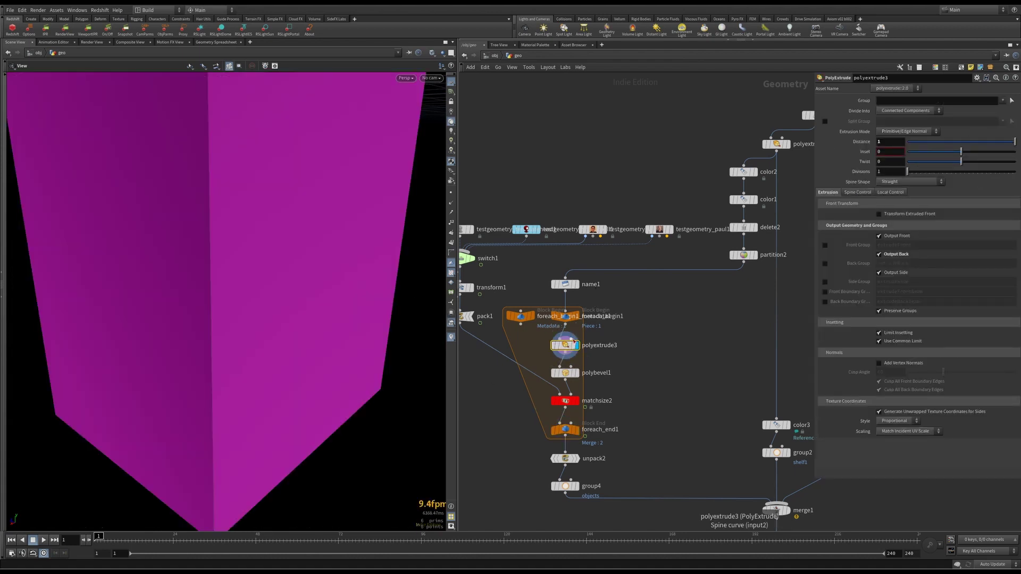
scroll(403, 292, down, 4)
drag(403, 292, 325, 351)
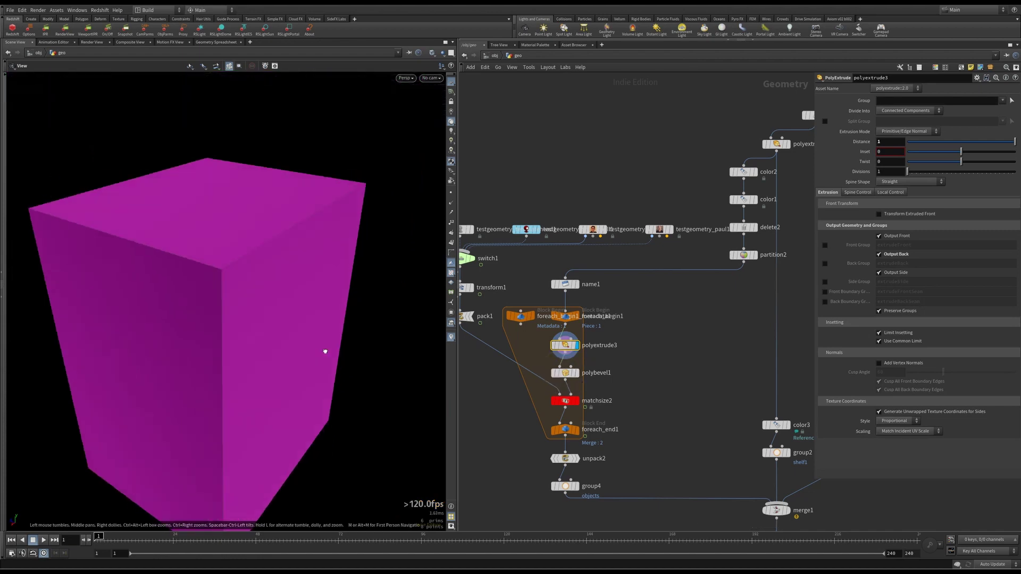
double_click(582, 316)
key(Escape)
click(578, 317)
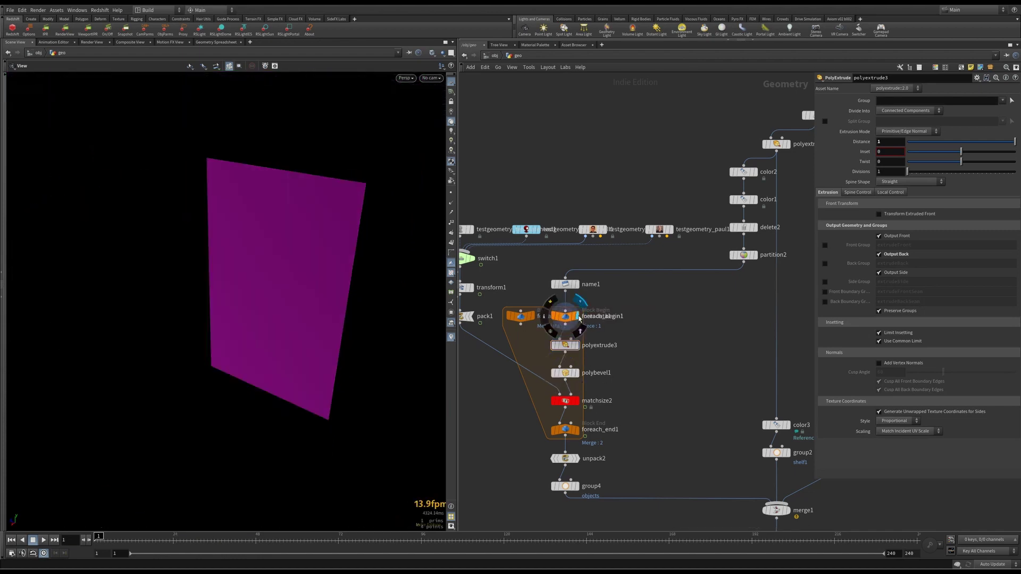
drag(358, 240, 319, 233)
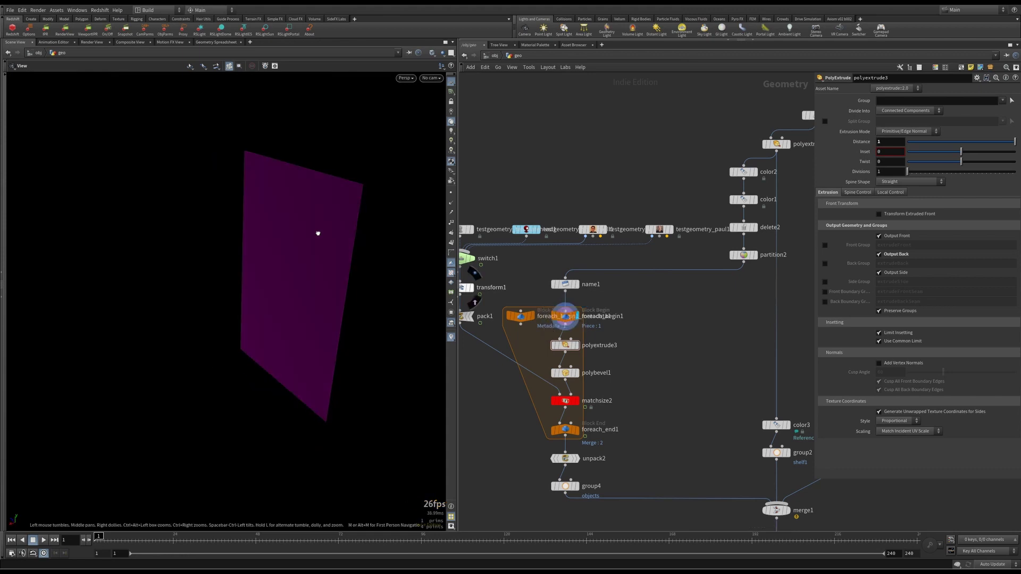
click(576, 345)
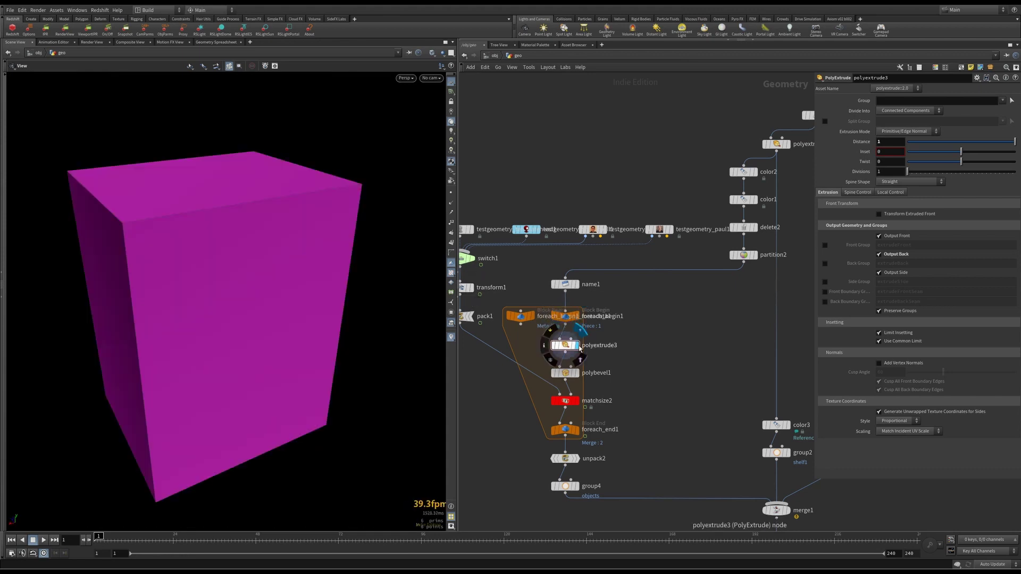
click(577, 373)
click(567, 377)
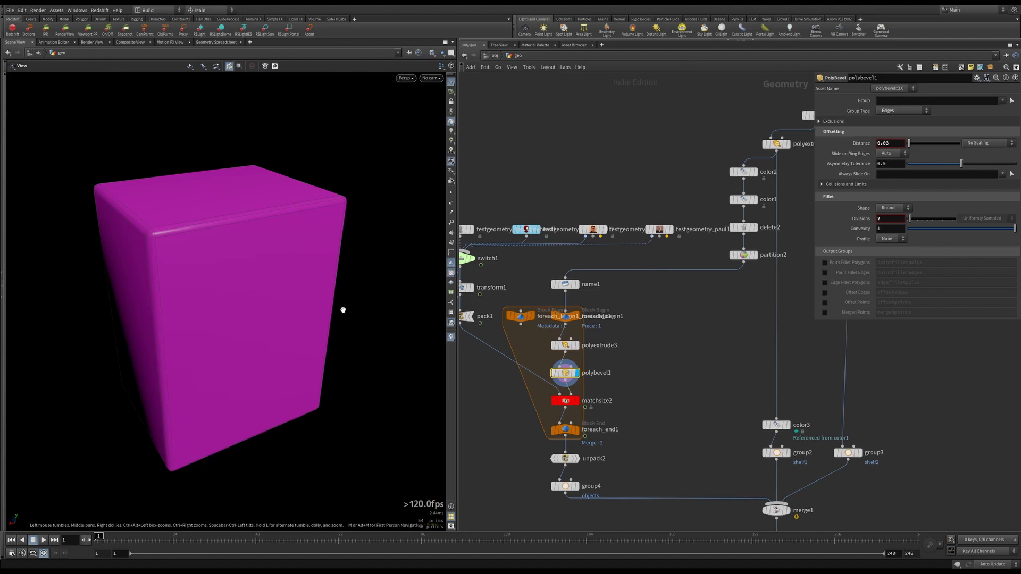
Compare polybevel1 bypassed and enabled, frame pack1's character, then display matchsize2's output.
click(552, 364)
click(552, 364)
click(552, 363)
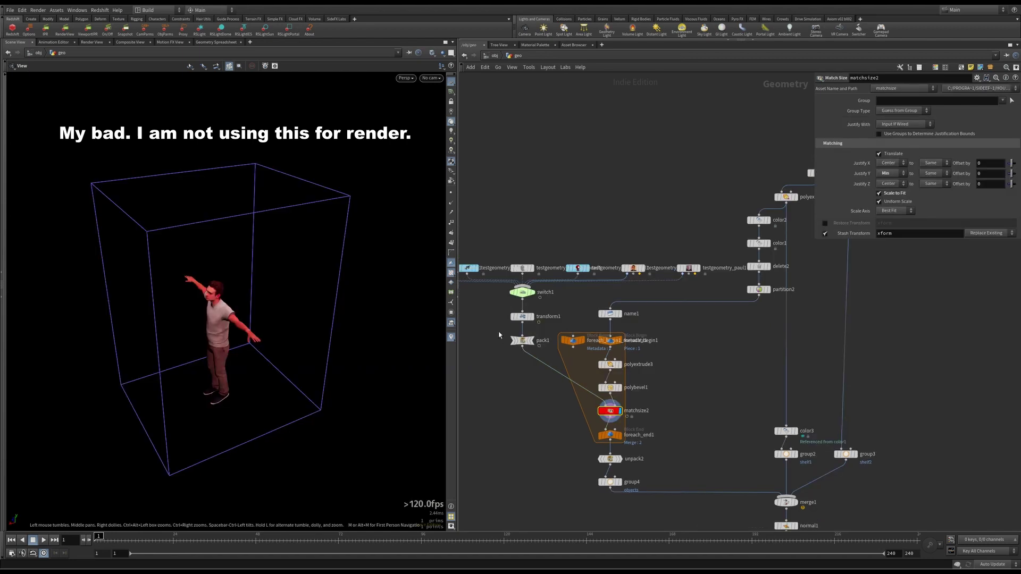
click(523, 341)
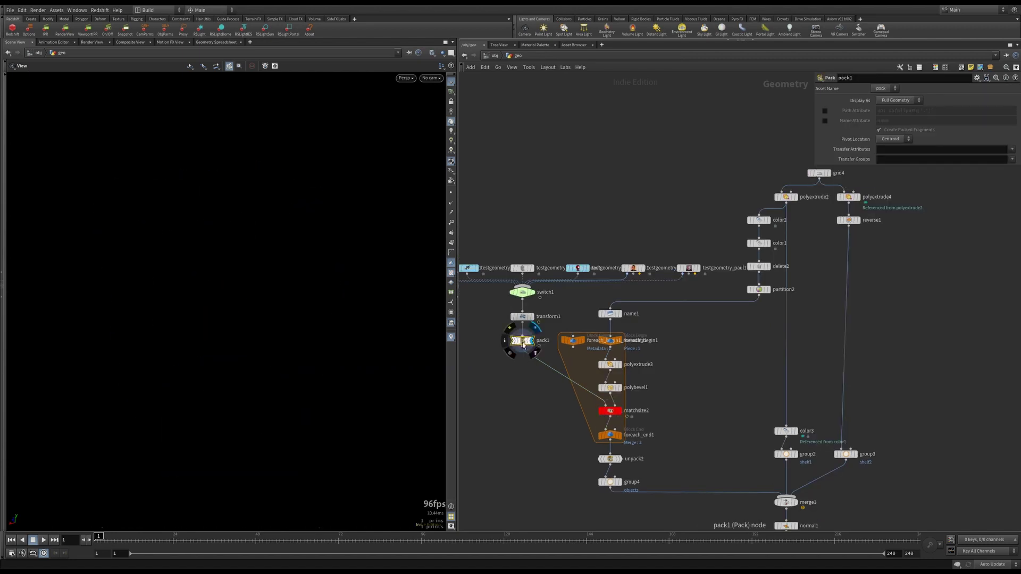
key(f)
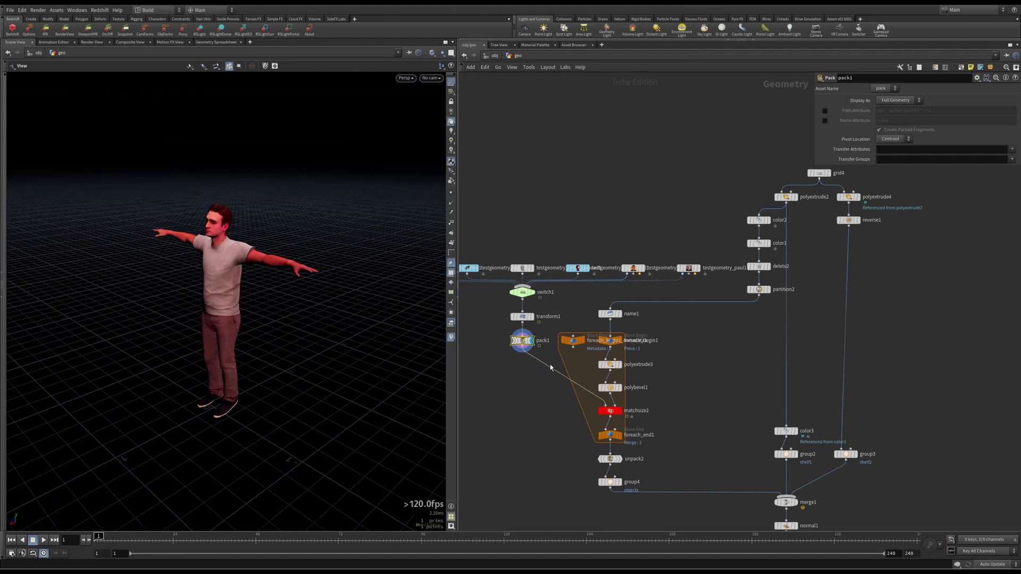
click(619, 410)
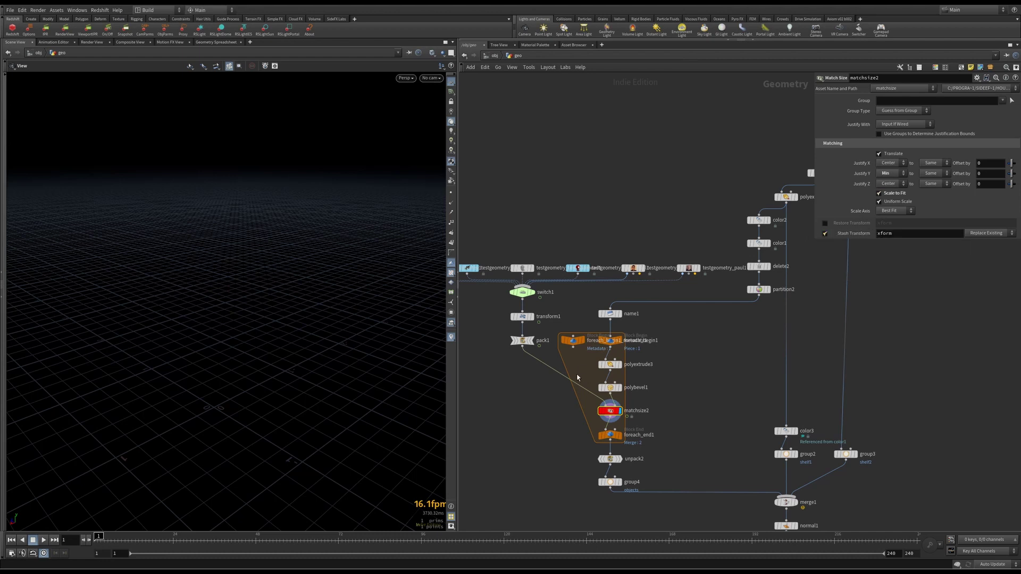
middle_drag(524, 381, 541, 382)
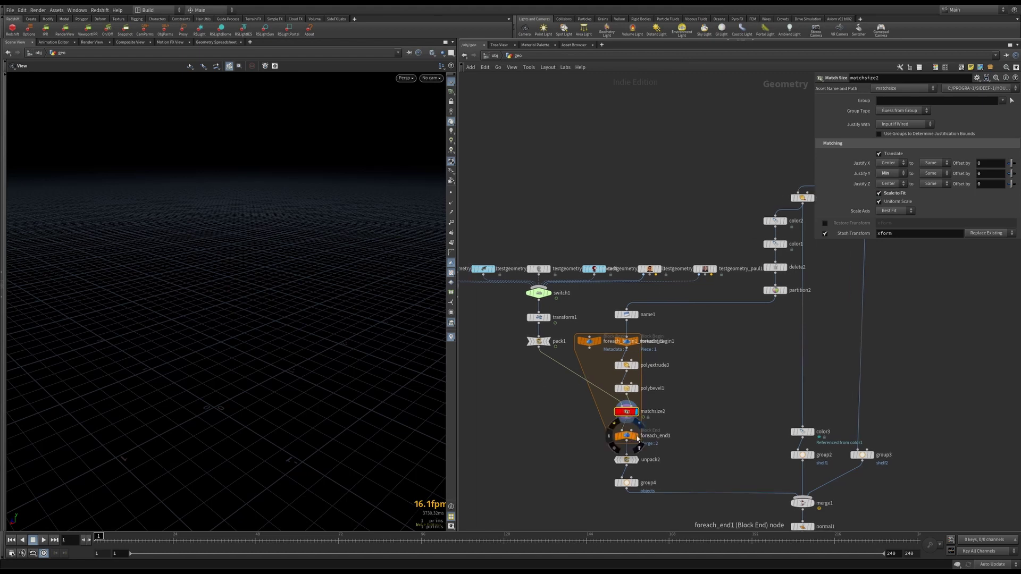
Inspect foreach_end1 and switch1's input list of test geometry nodes.
click(620, 437)
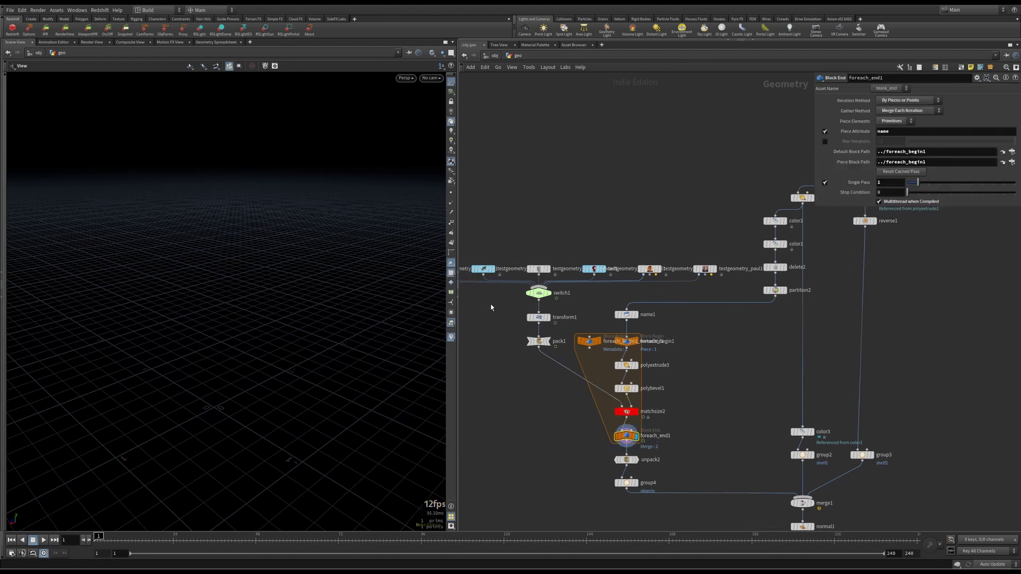
click(539, 293)
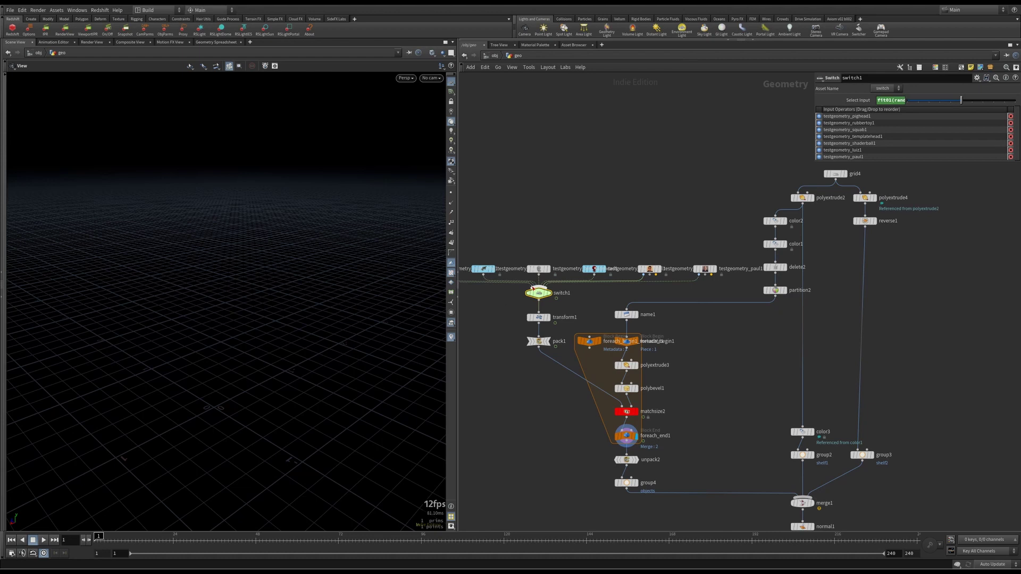
scroll(569, 319, down, 4)
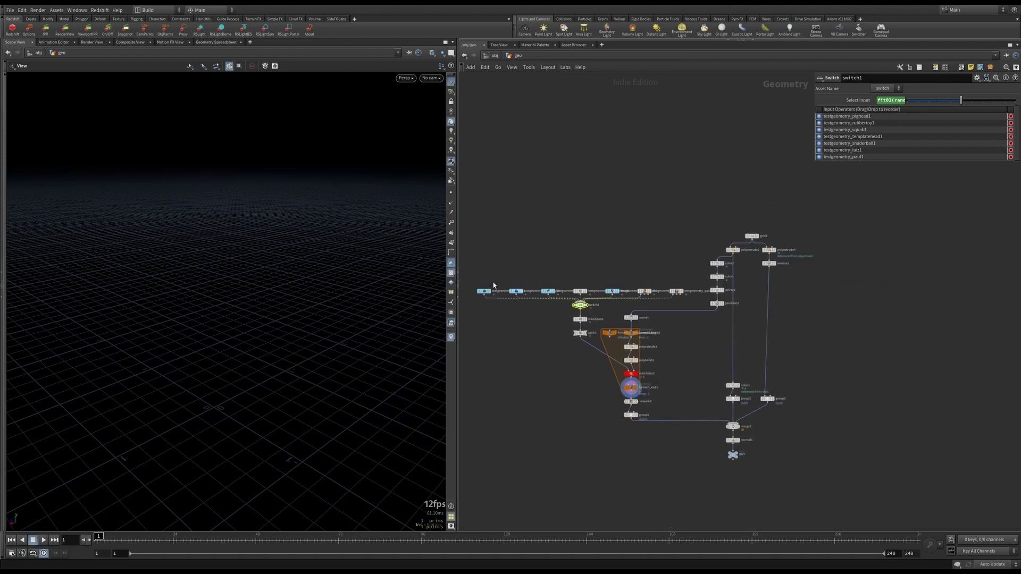
drag(484, 275, 685, 297)
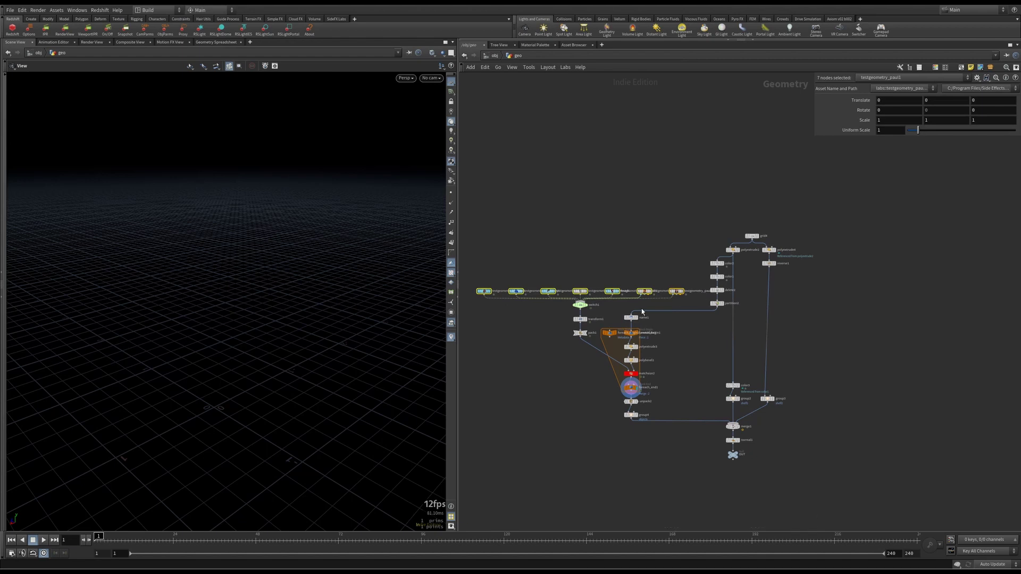
click(580, 305)
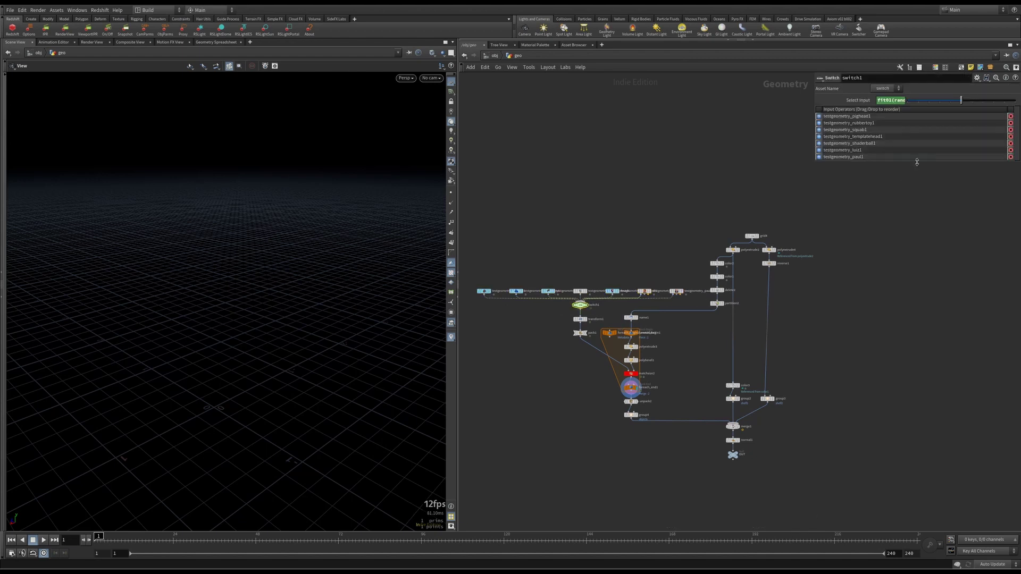
Reveal switch1's Select Input expression fit01(rand(...iteration...),0,6) and widen the pane to read it.
click(863, 102)
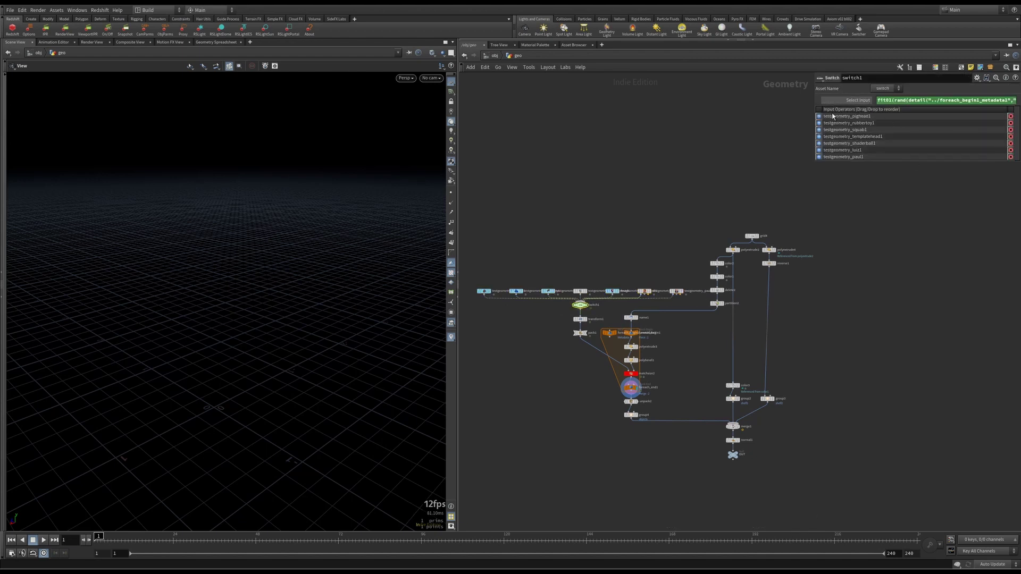
drag(815, 118, 665, 124)
scroll(627, 410, up, 3)
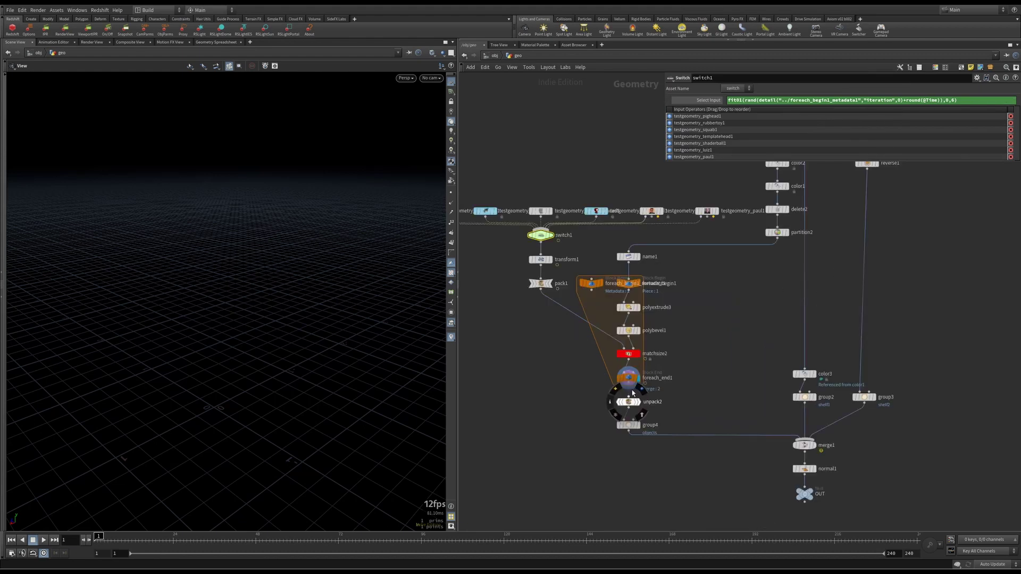
click(591, 283)
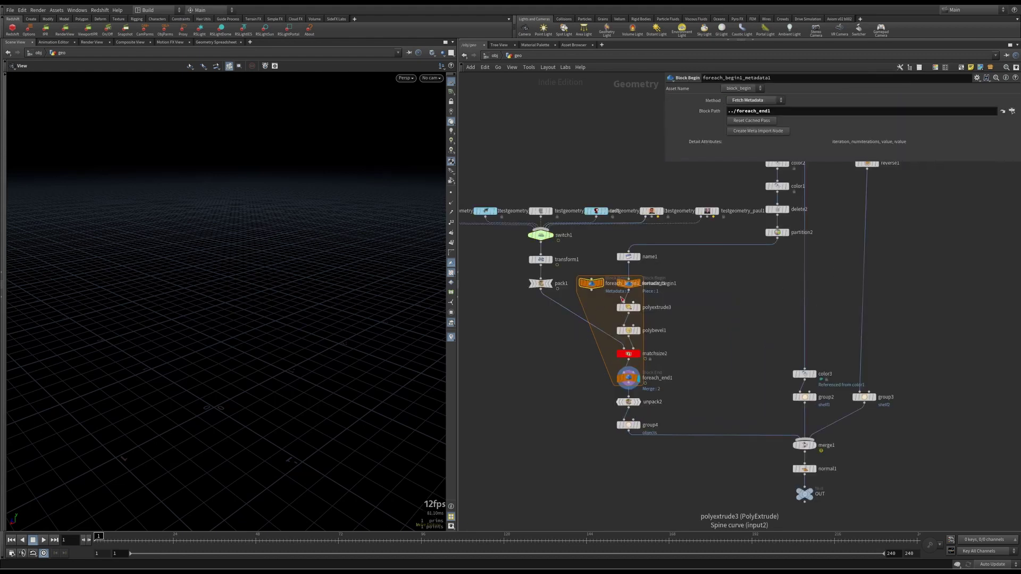
drag(591, 365, 679, 392)
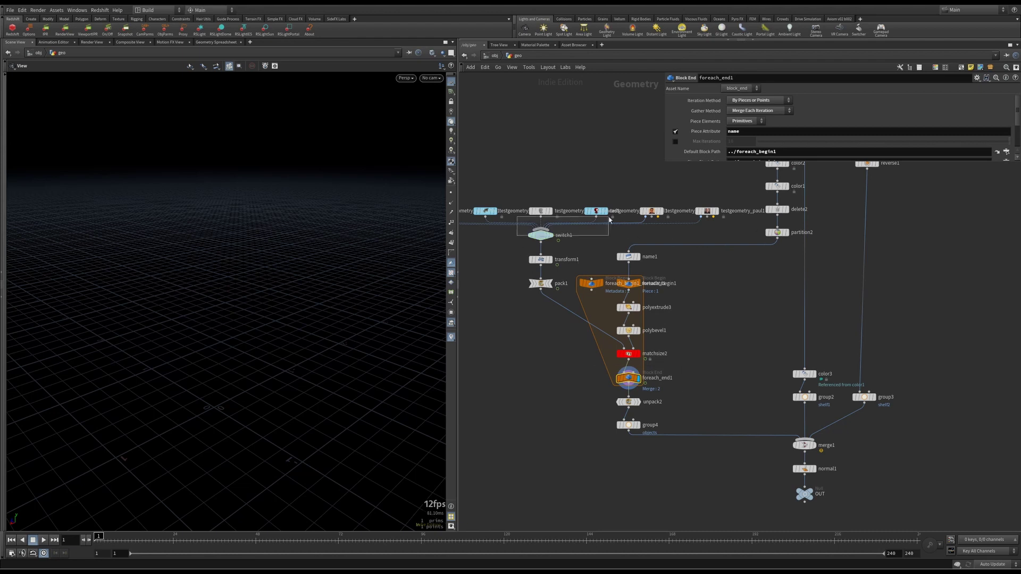
click(541, 234)
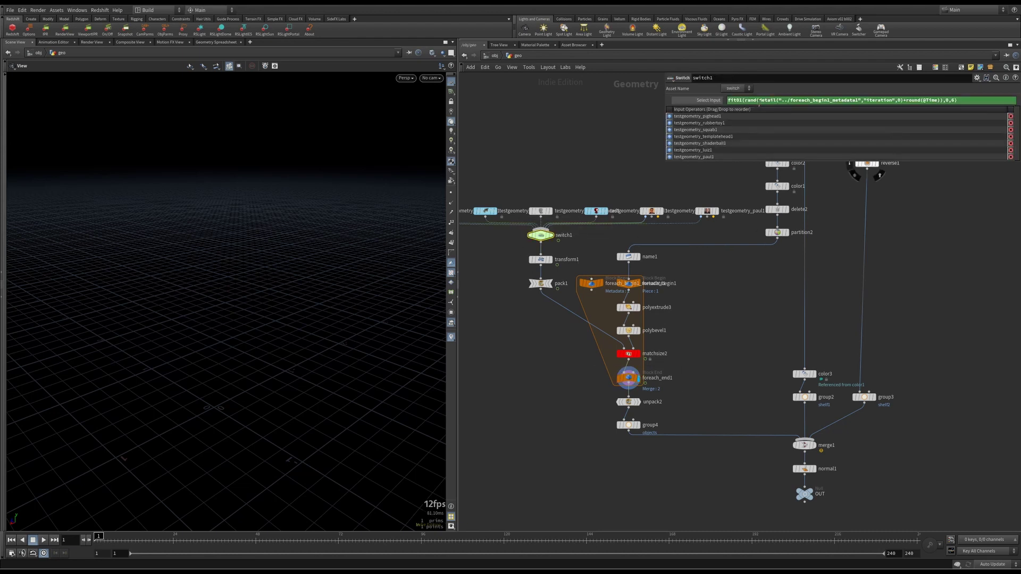
drag(758, 102, 904, 100)
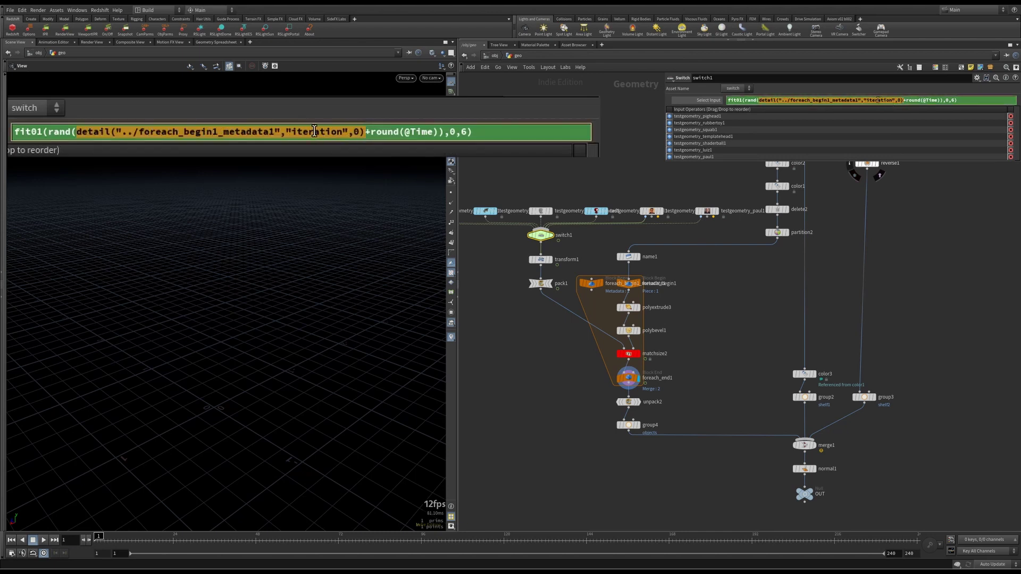
Nudge the metadata node left and walk through switch1's rand(detail iteration) seed term.
mouse_move(593, 288)
drag(593, 288, 587, 288)
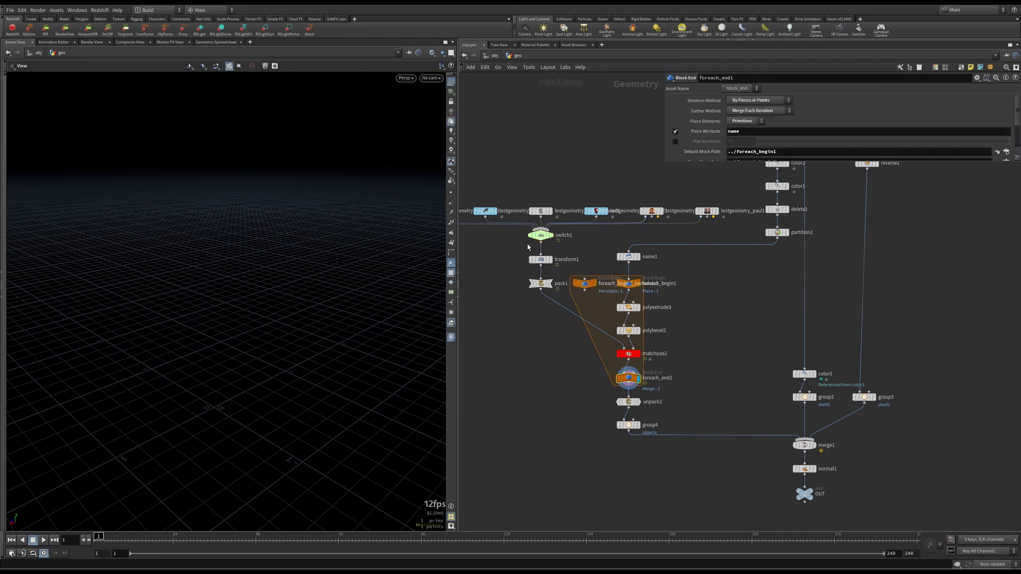
drag(76, 131, 354, 132)
drag(899, 100, 900, 100)
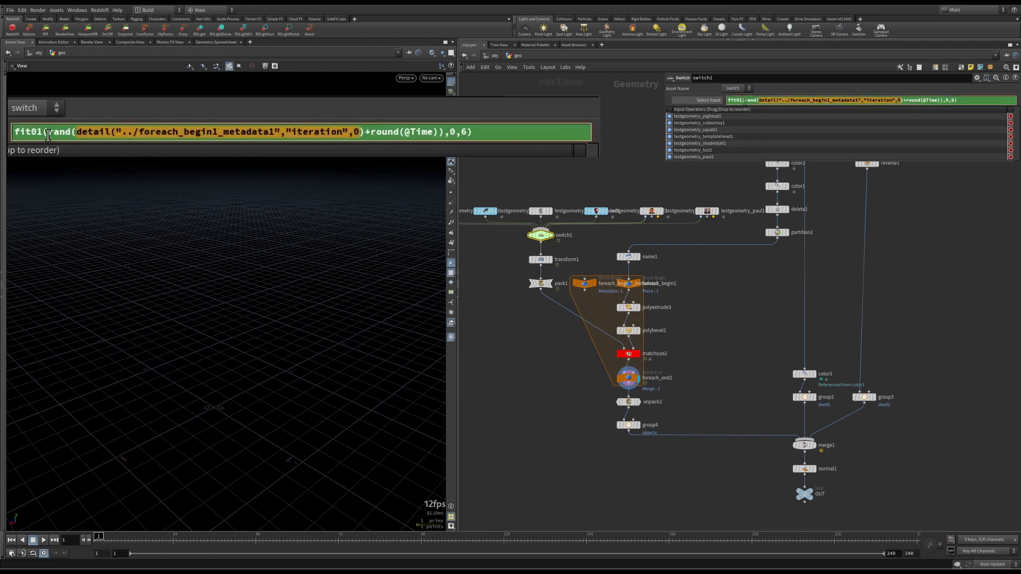
drag(48, 132, 366, 132)
drag(727, 101, 759, 109)
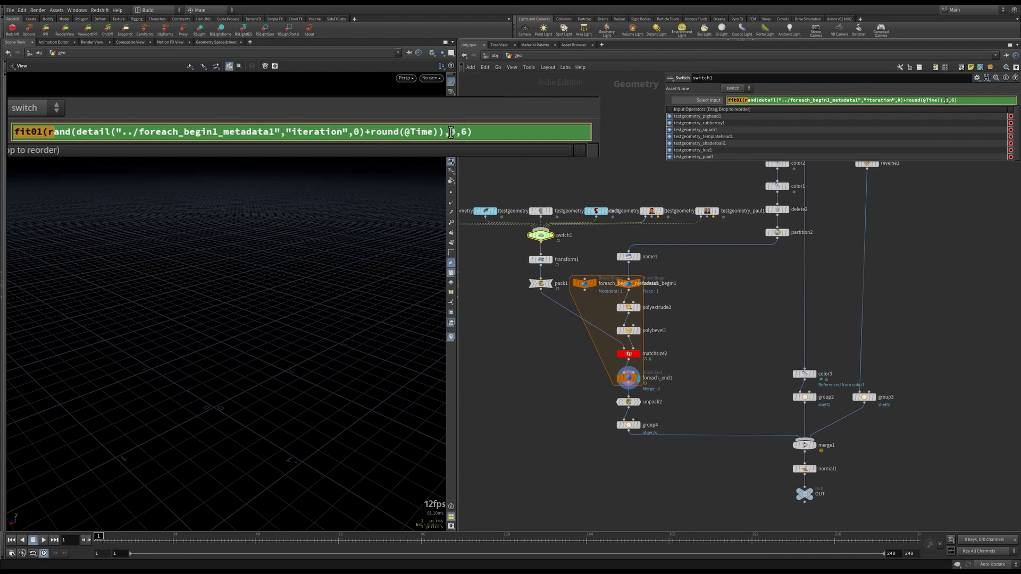
drag(947, 101, 954, 101)
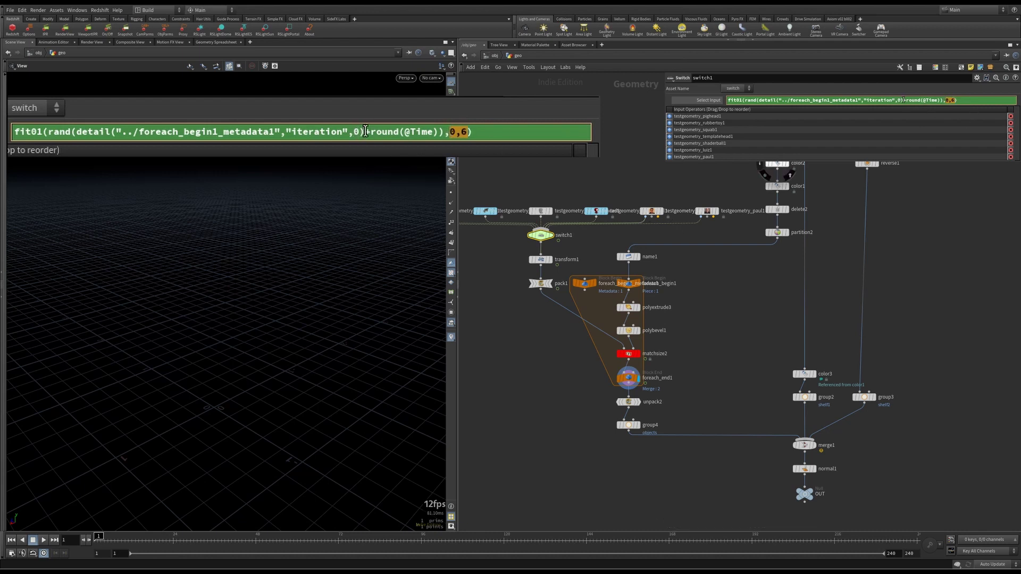
click(368, 131)
drag(371, 131, 436, 130)
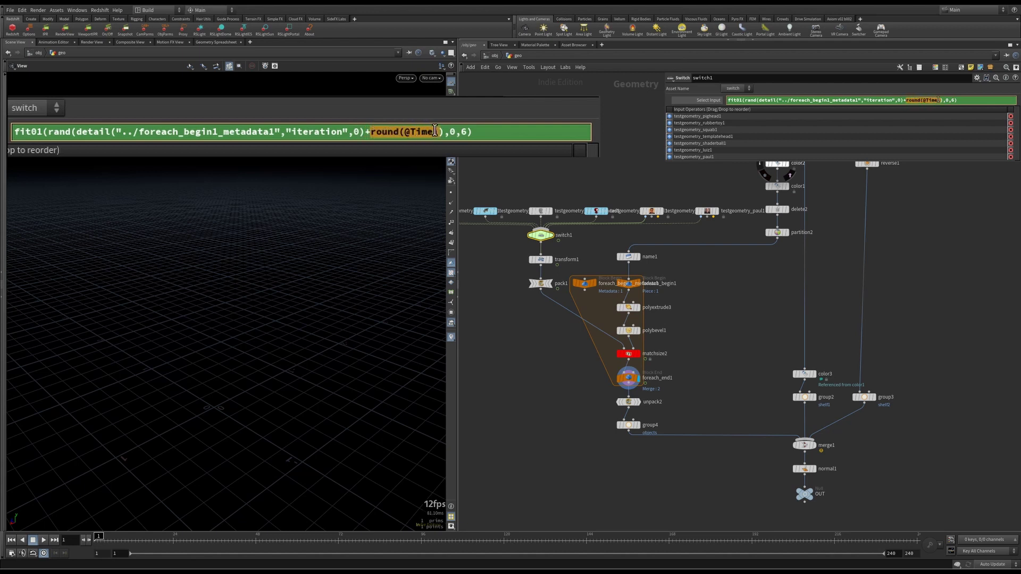
text())
click(939, 230)
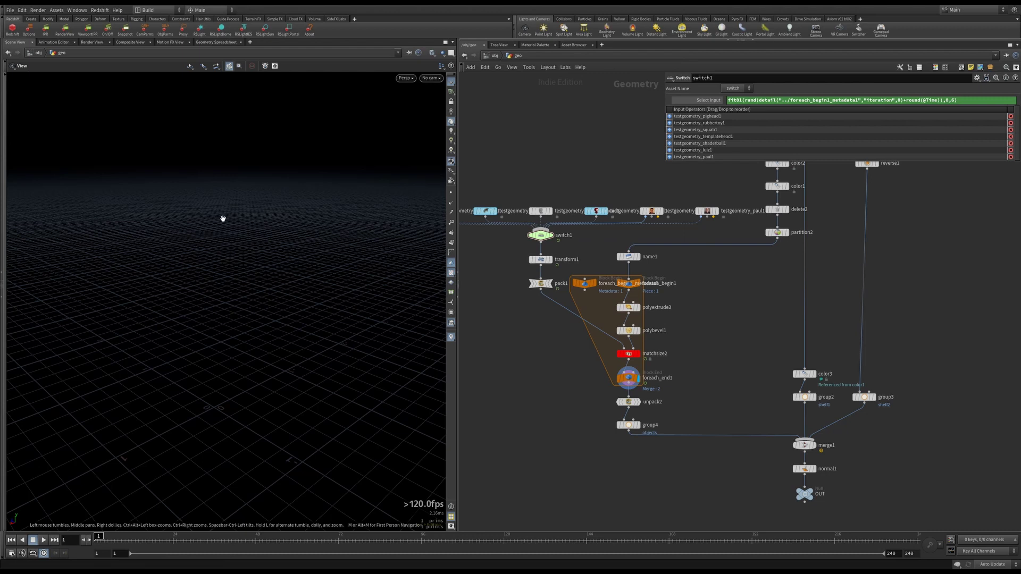
Turn off Single Pass on foreach_end1 so every piece cooks, and view the filled grid.
click(628, 378)
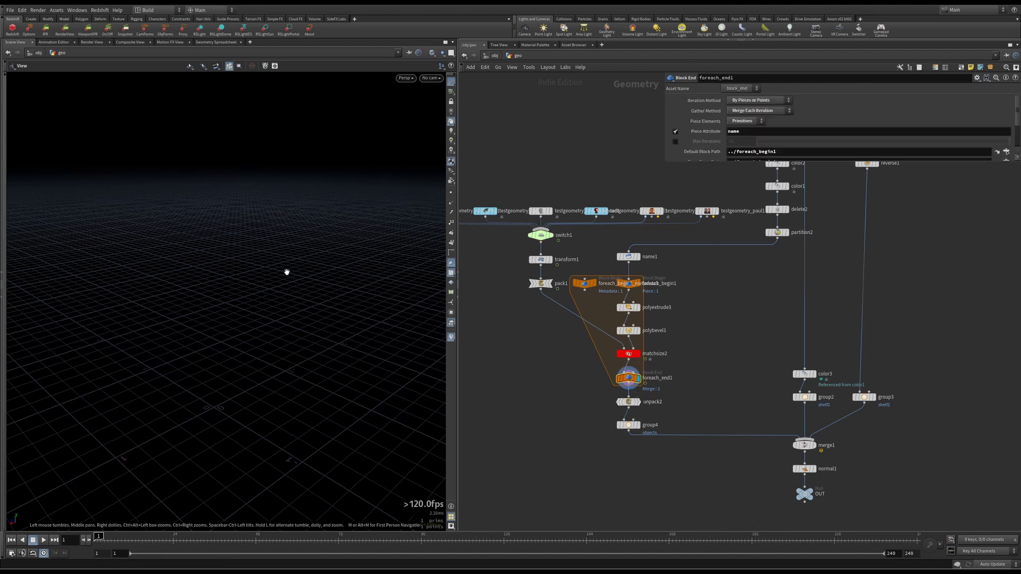
scroll(691, 128, down, 3)
click(676, 138)
drag(367, 303, 214, 262)
right_drag(231, 262, 197, 264)
drag(197, 264, 237, 270)
Check the frame rate in Global Animation Options, then select switch1.
click(12, 554)
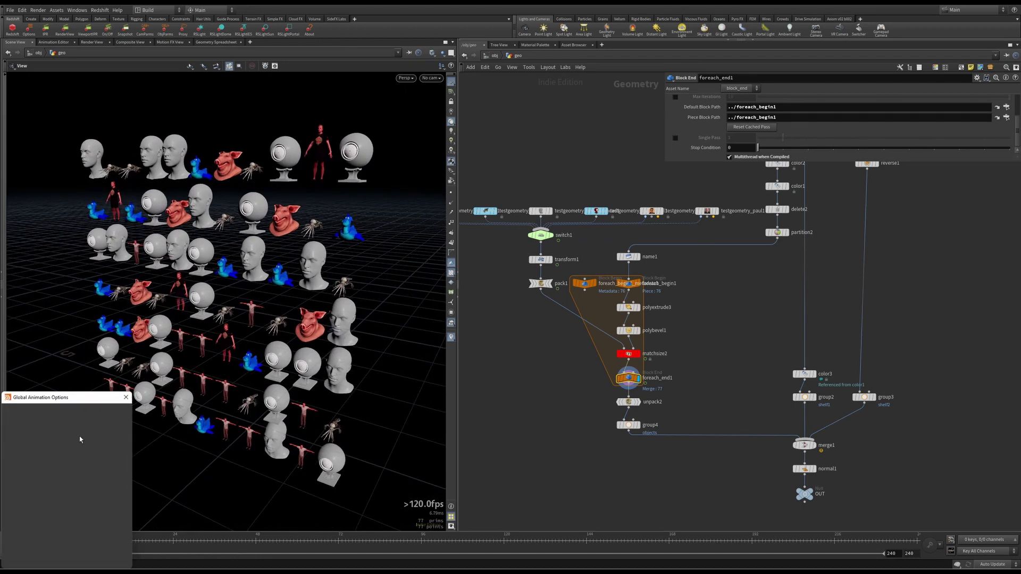
click(22, 421)
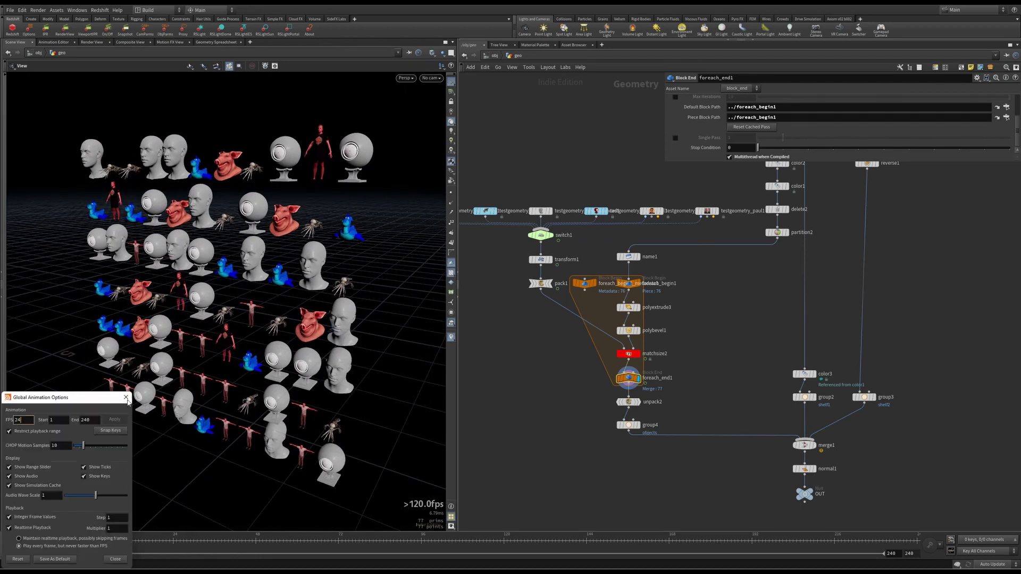
click(126, 398)
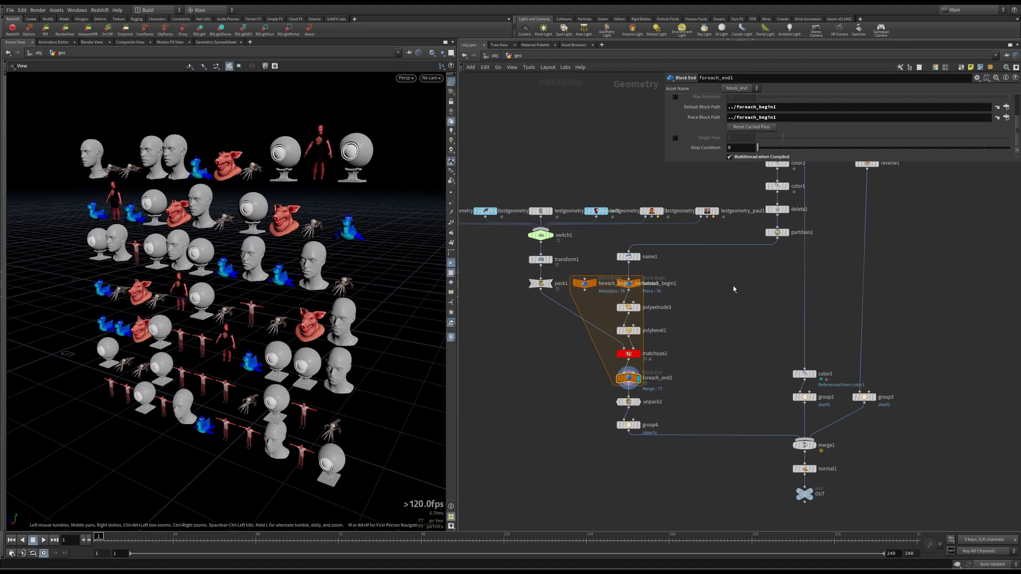
middle_drag(733, 290, 734, 315)
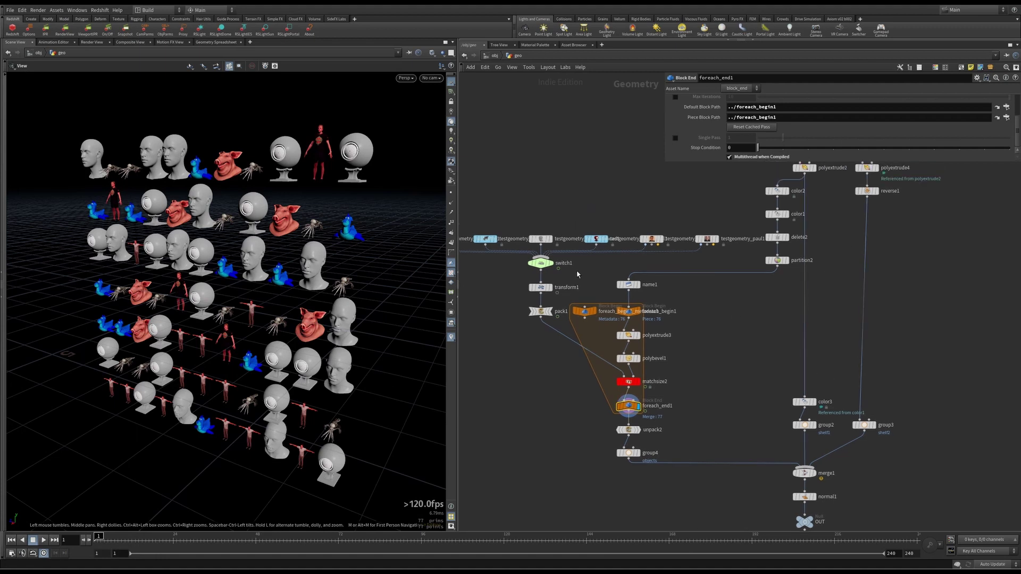
click(541, 263)
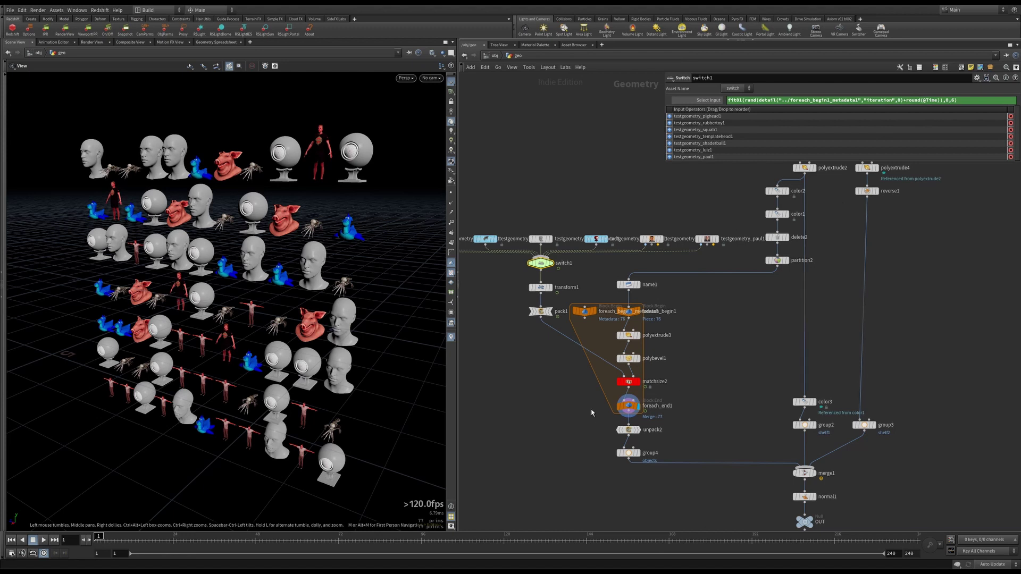
click(631, 405)
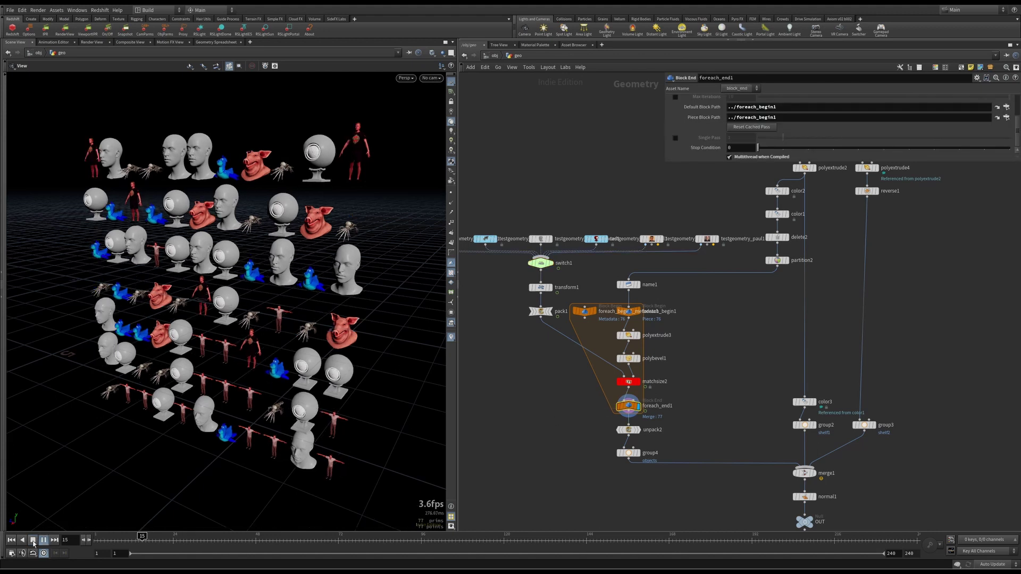
click(33, 541)
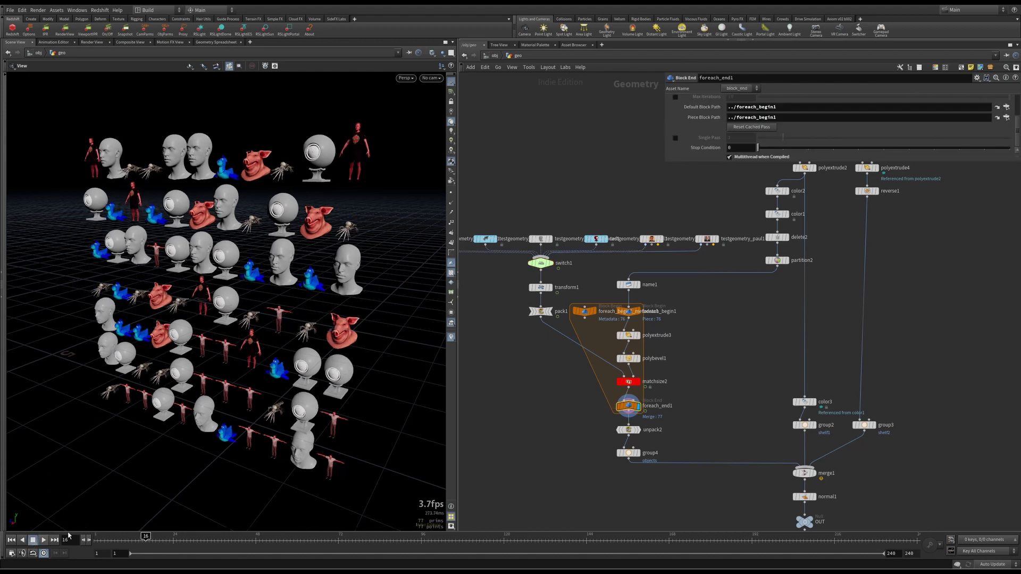
click(131, 544)
drag(132, 546, 128, 543)
key(Right)
key(Right)
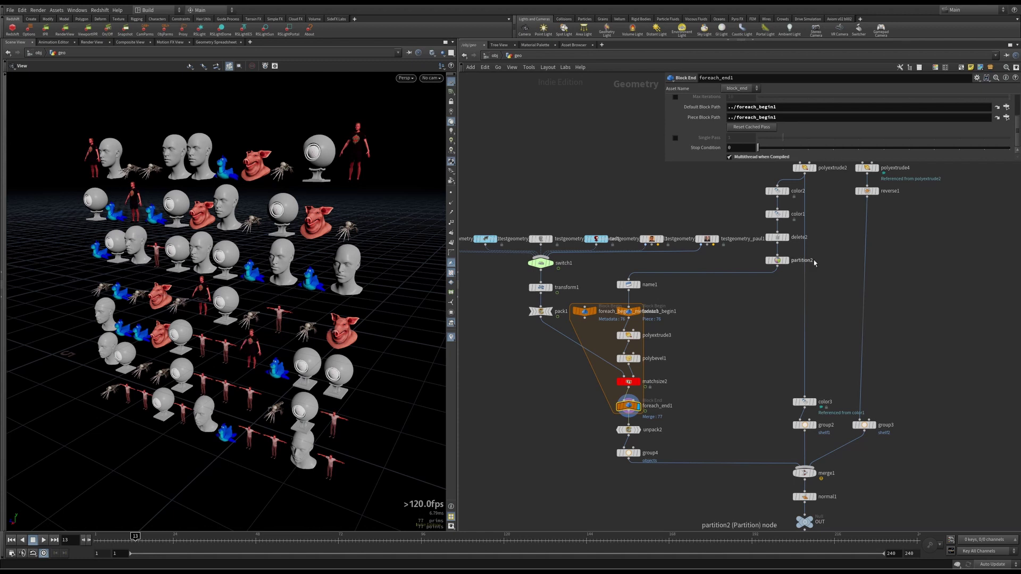
click(541, 263)
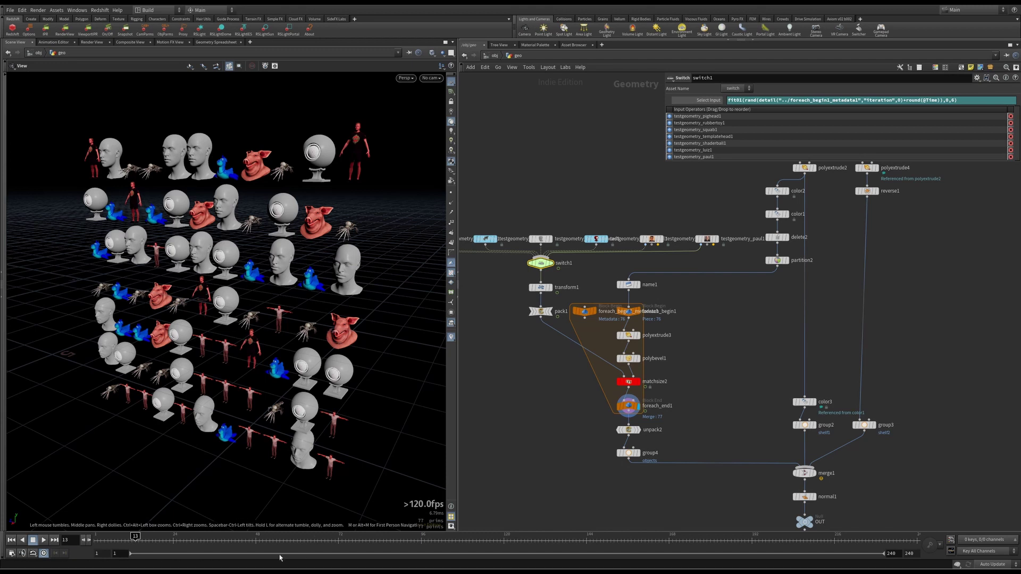
click(276, 538)
click(418, 543)
click(511, 542)
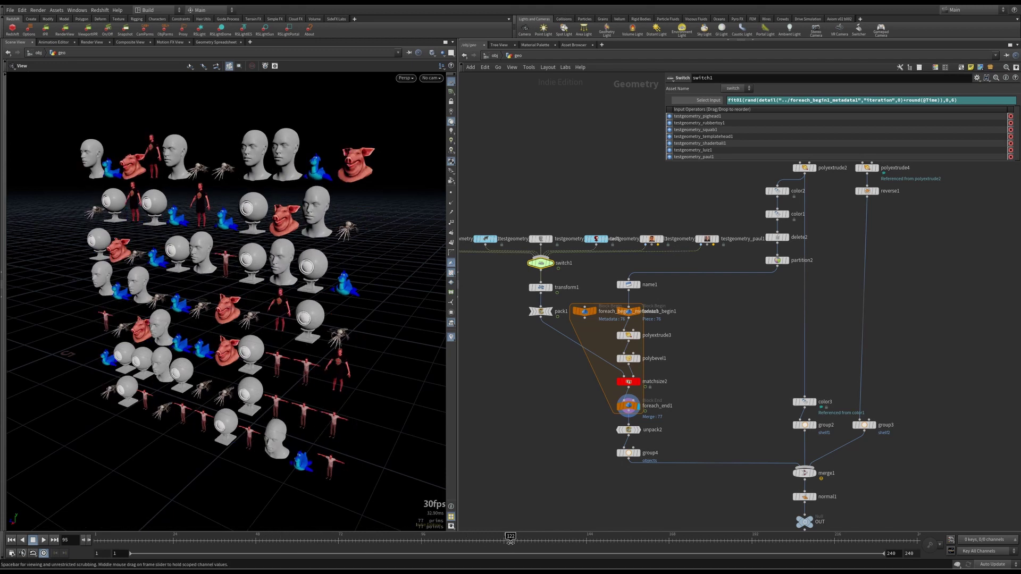
click(589, 542)
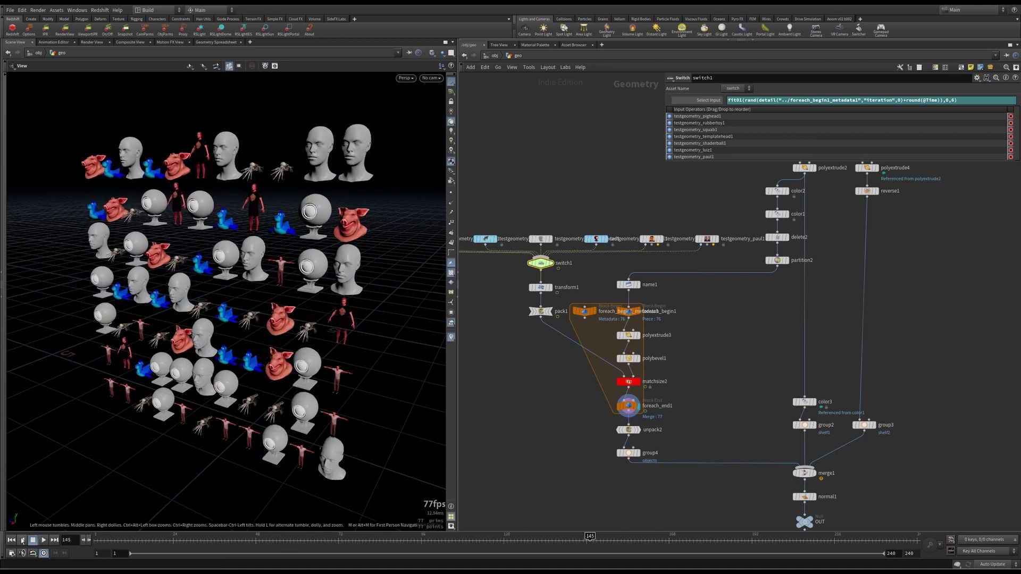
click(12, 540)
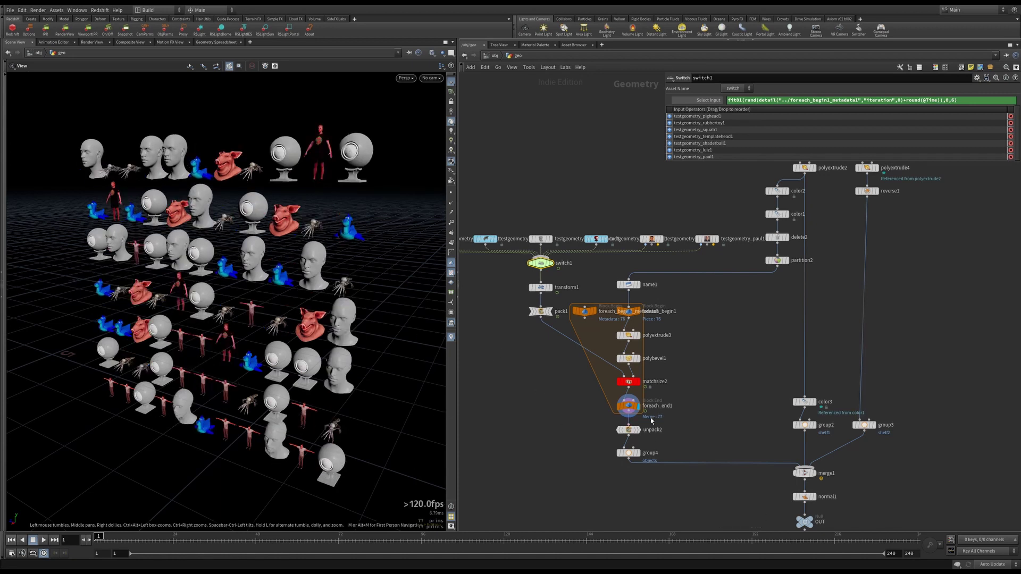
Inspect pack1's centroid pivot setting and the rubber toy test geometry node.
middle_drag(548, 351, 569, 344)
click(576, 341)
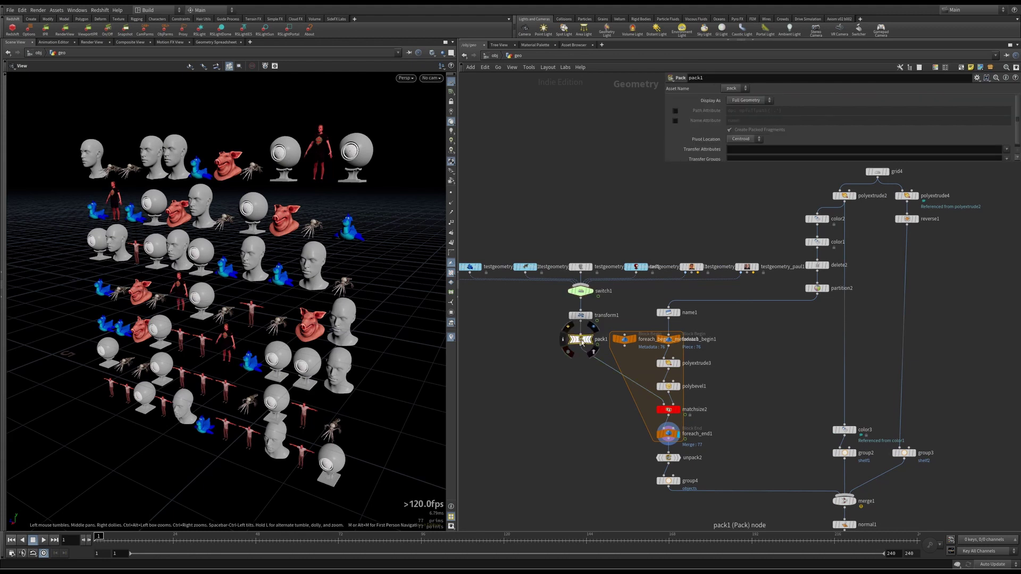
click(470, 266)
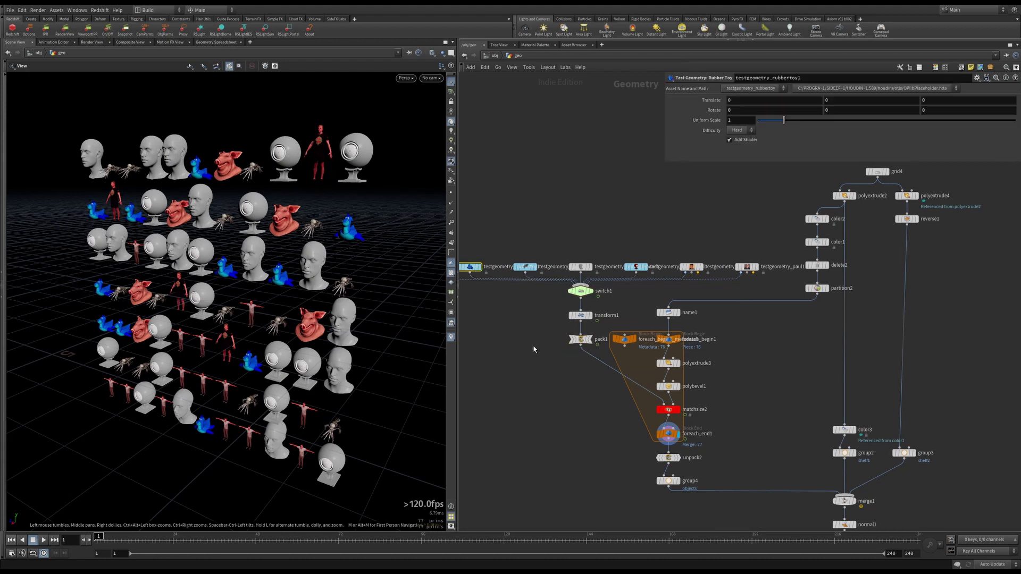
click(580, 339)
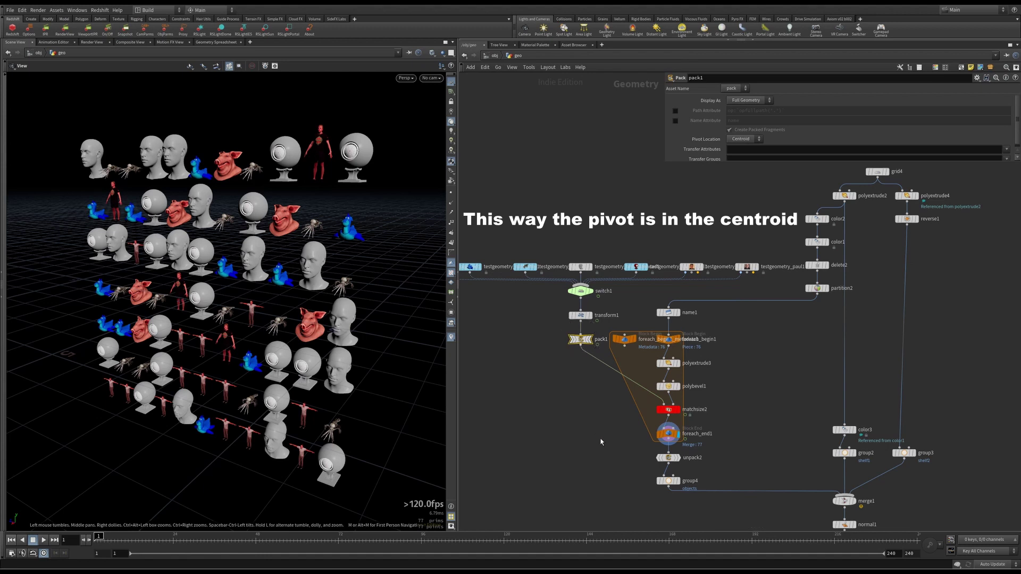
Review foreach_end1, unpack2 and the objects group node, then select group2 (shelf1).
click(668, 434)
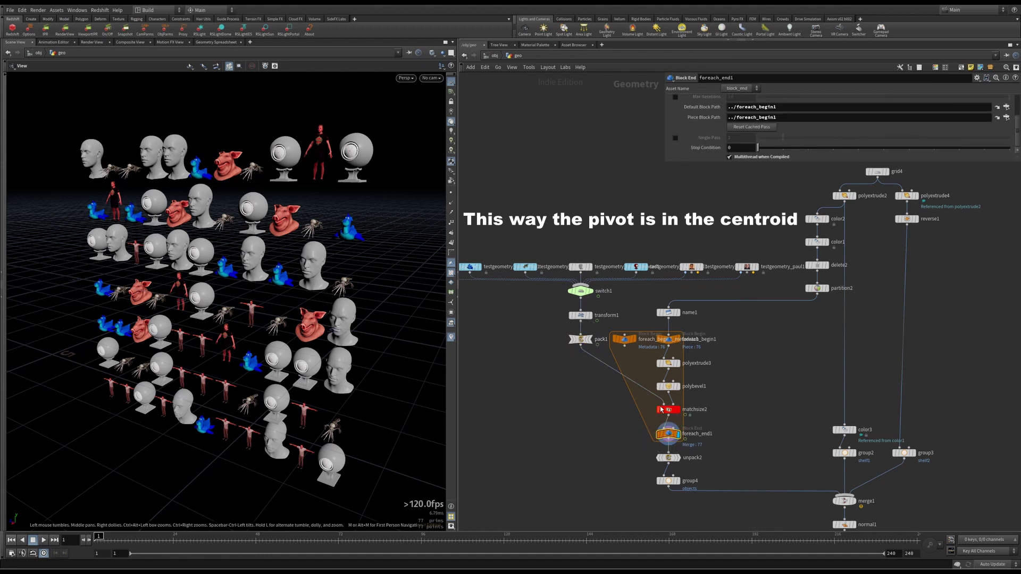
click(669, 458)
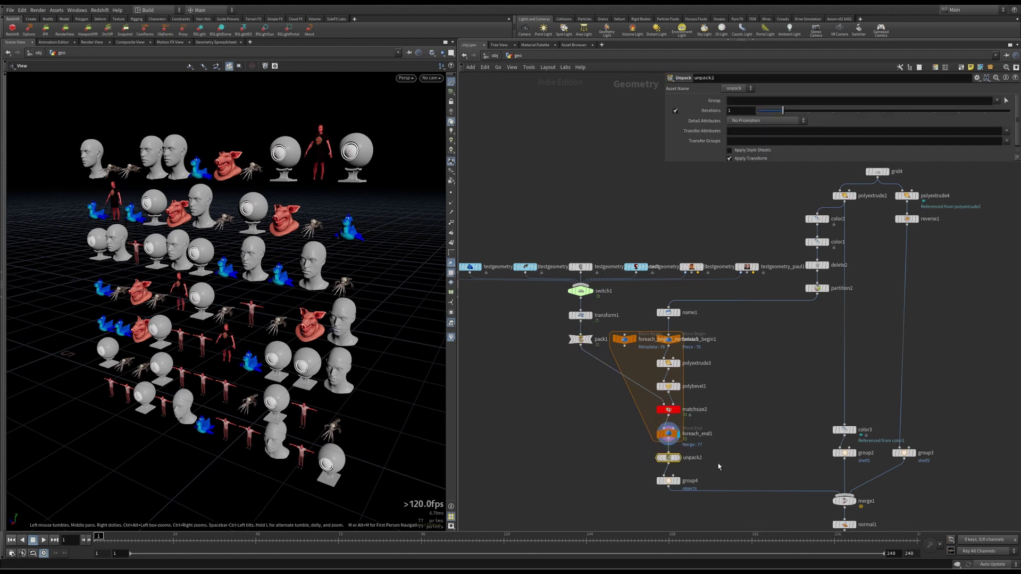
middle_drag(722, 464, 721, 406)
click(654, 431)
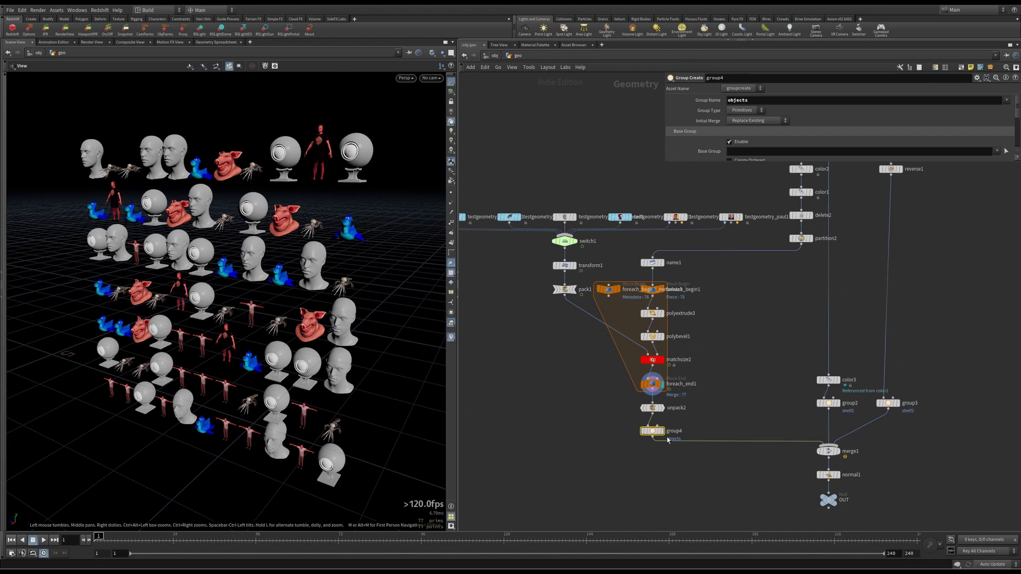
middle_drag(814, 403, 774, 383)
click(787, 383)
Display polyextrude2's extruded shelf wall and orbit to face it.
middle_drag(803, 297, 788, 327)
scroll(752, 320, down, 2)
click(779, 183)
click(772, 183)
drag(360, 205, 311, 206)
drag(192, 207, 278, 243)
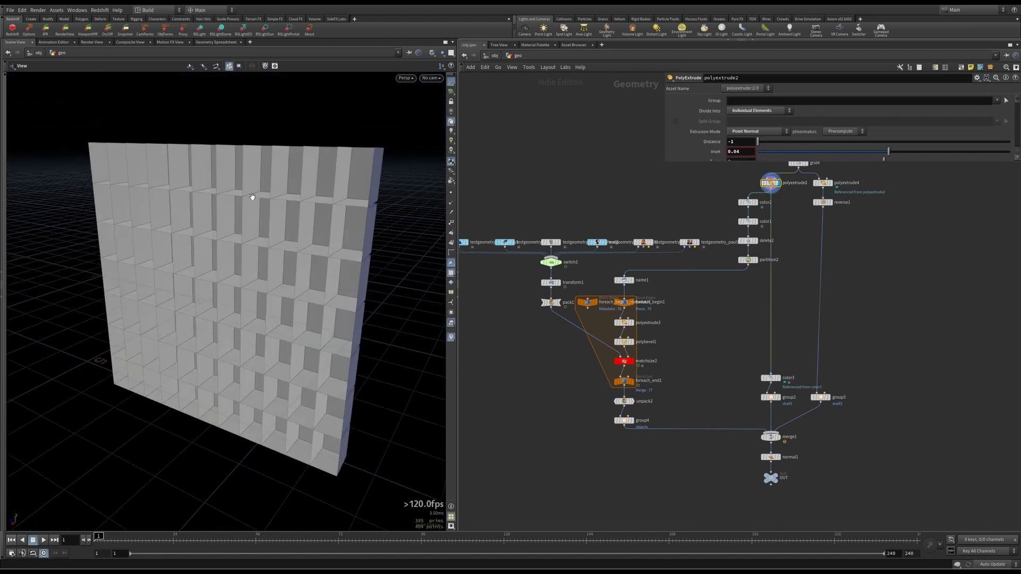
Display color3's randomly coloured cells and compare color1 with color3.
click(778, 379)
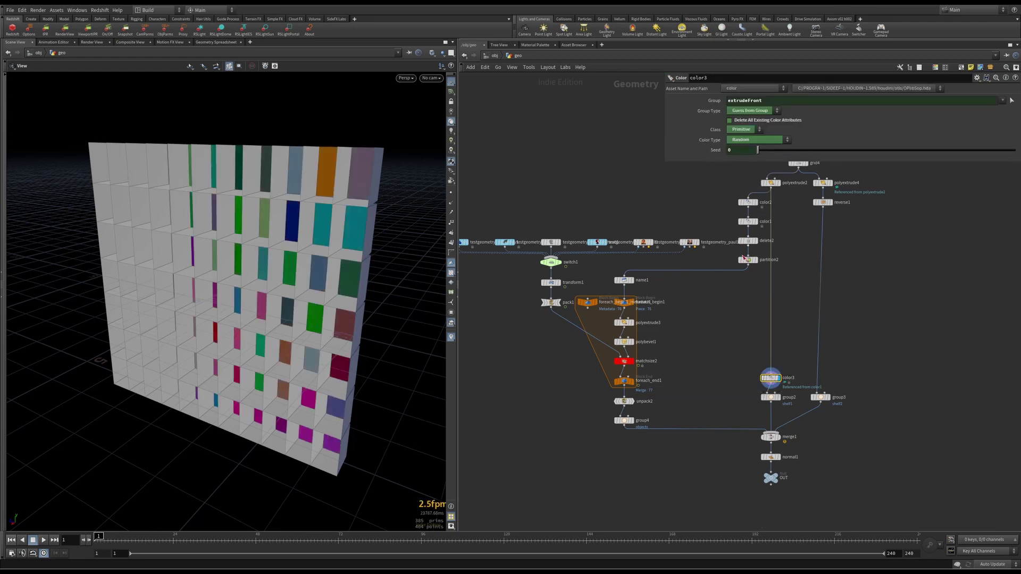
click(750, 222)
click(764, 376)
click(746, 223)
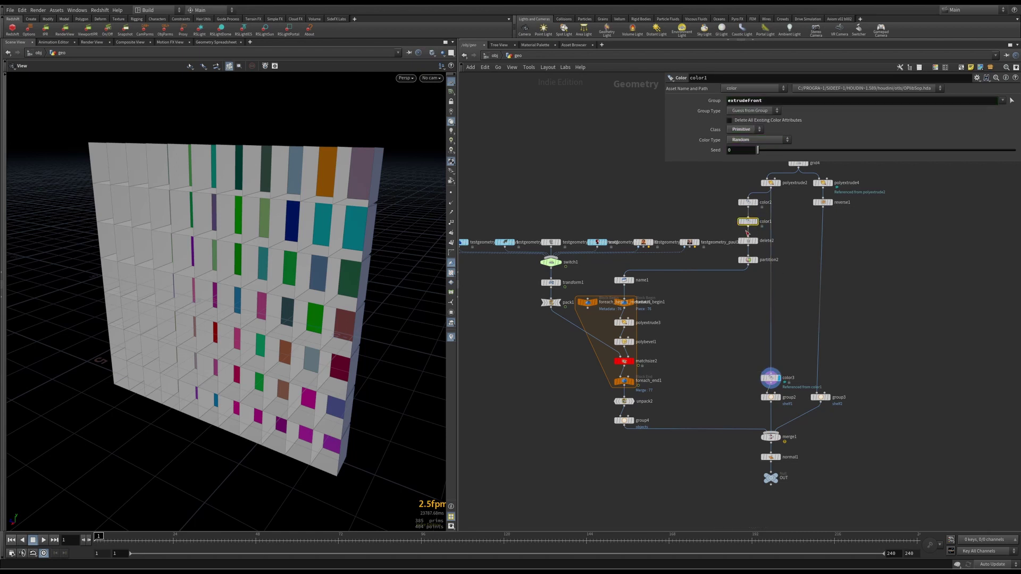
Create a reference copy of color1 from its Actions menu.
right_click(745, 219)
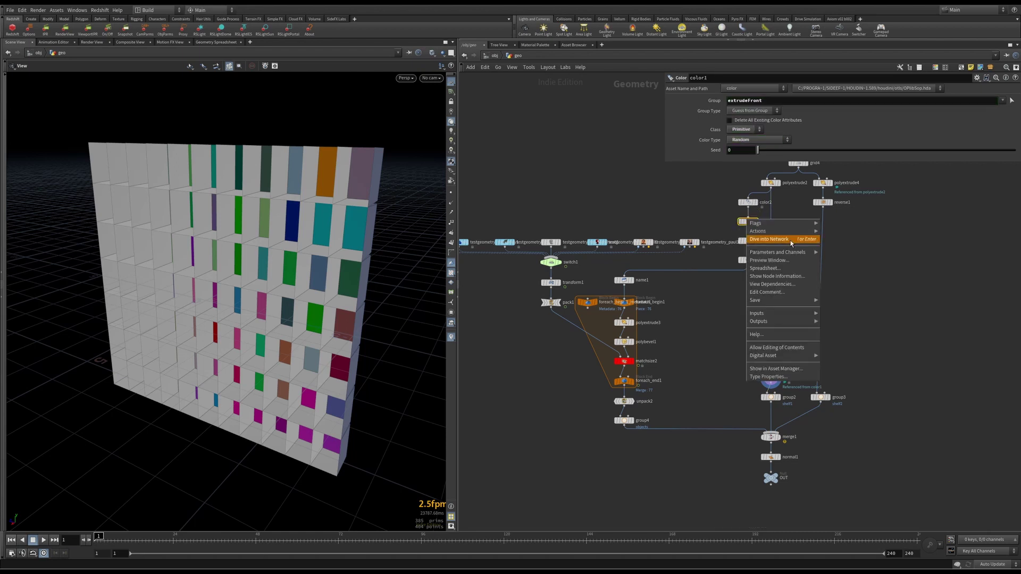
mouse_move(784, 231)
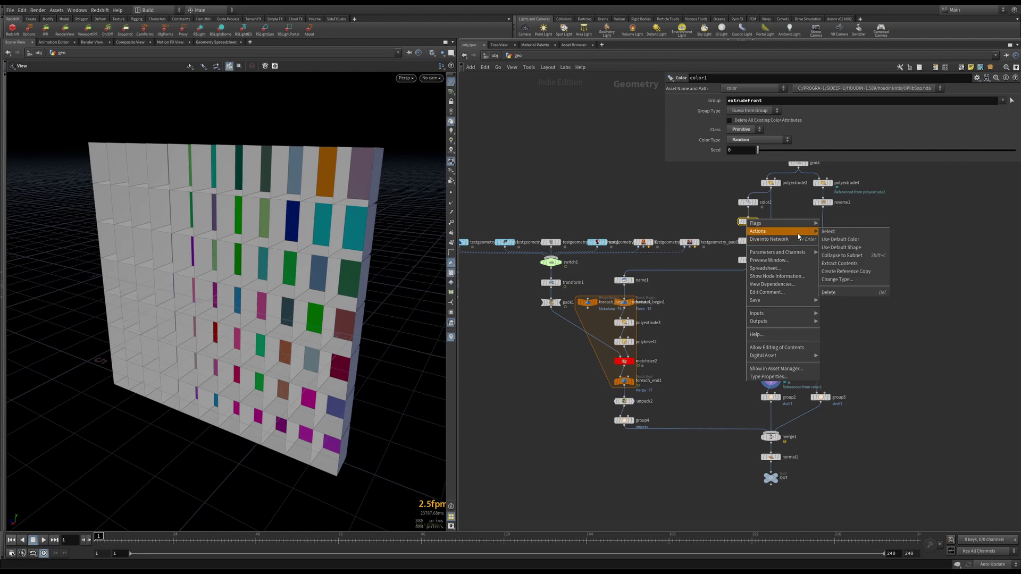
click(846, 272)
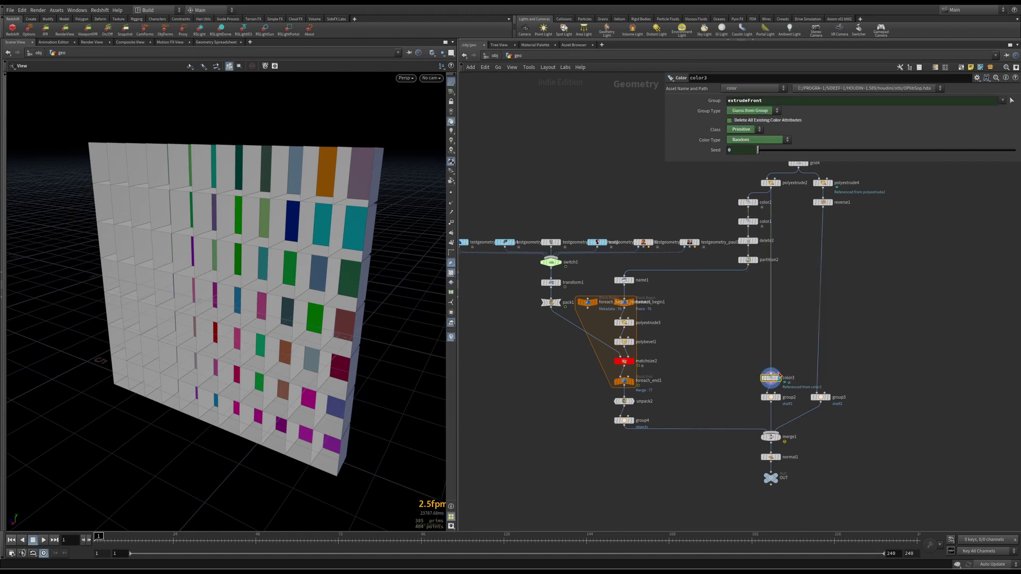
click(752, 223)
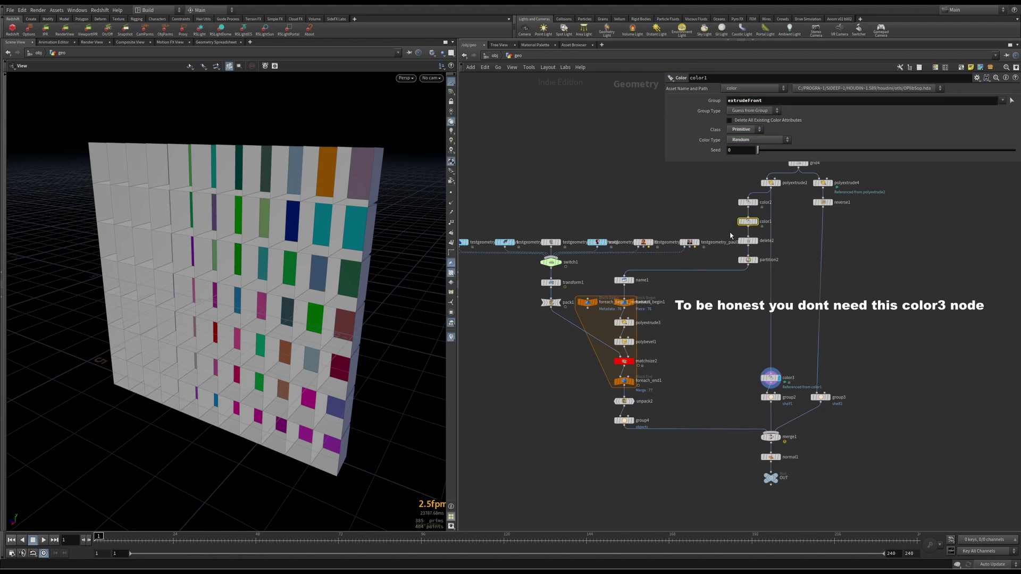
click(740, 241)
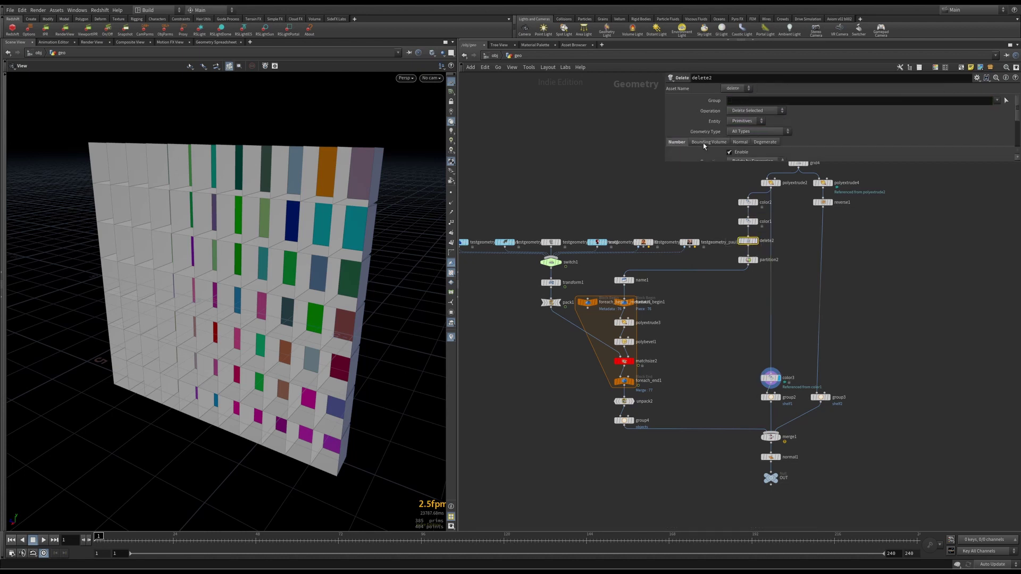
scroll(704, 143, down, 1)
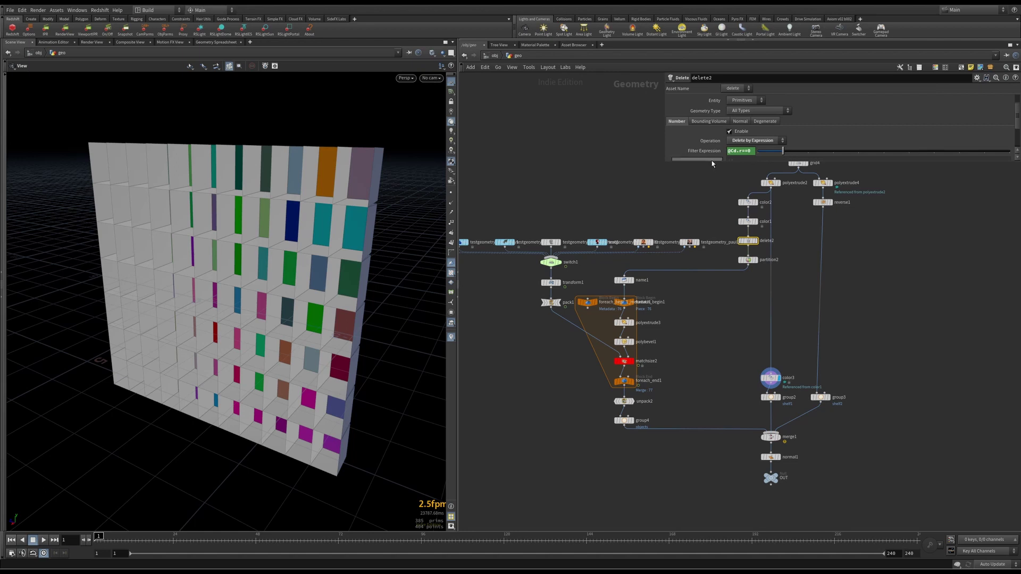
drag(740, 350, 789, 389)
click(780, 402)
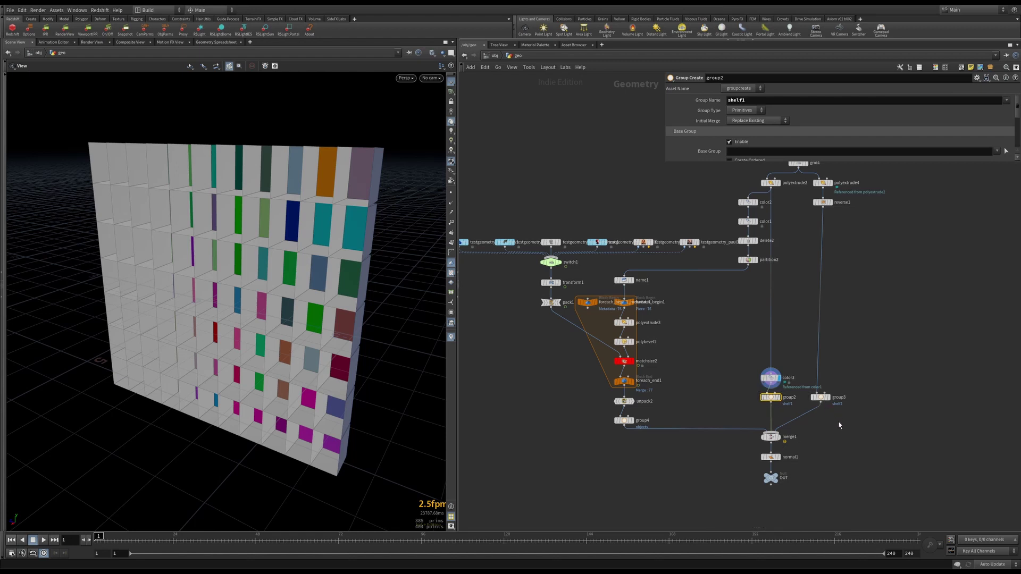
Display polyextrude4's back-panel extrusion with polyextrude2 as wireframe, orbiting to the hollow back.
drag(840, 218, 811, 200)
click(832, 183)
click(825, 185)
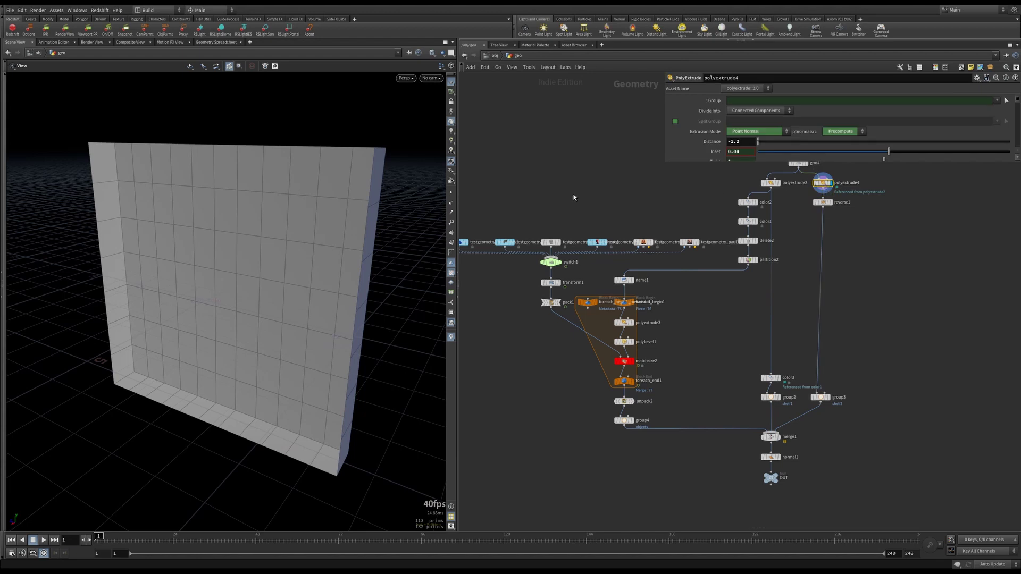
drag(396, 224, 342, 211)
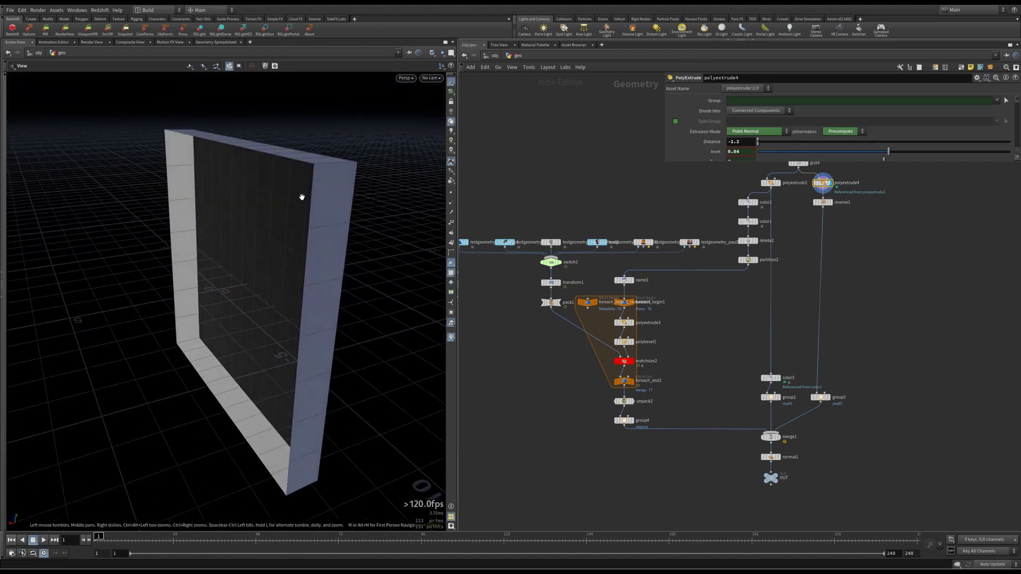
drag(262, 329, 291, 325)
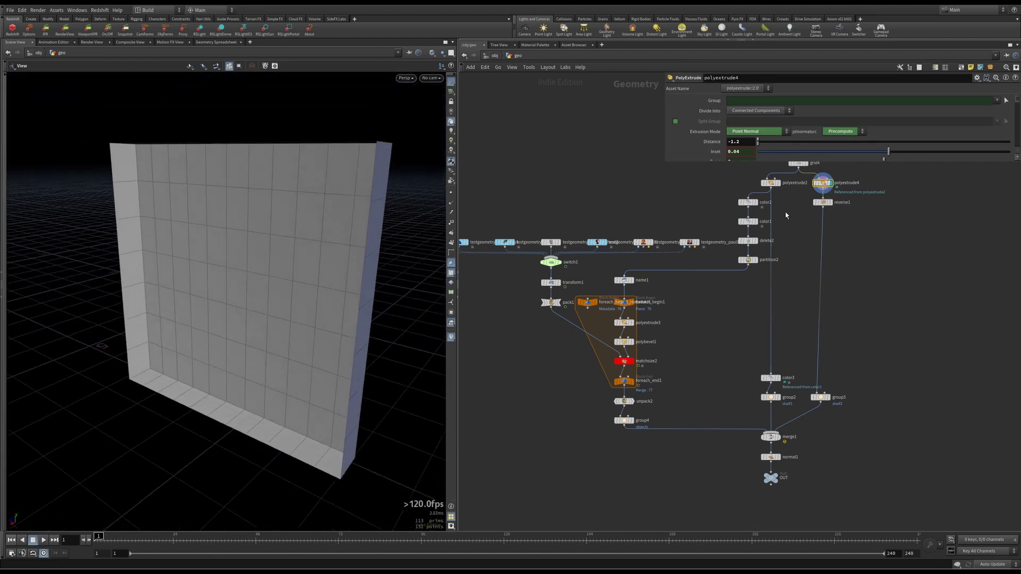
click(777, 183)
drag(337, 196, 299, 198)
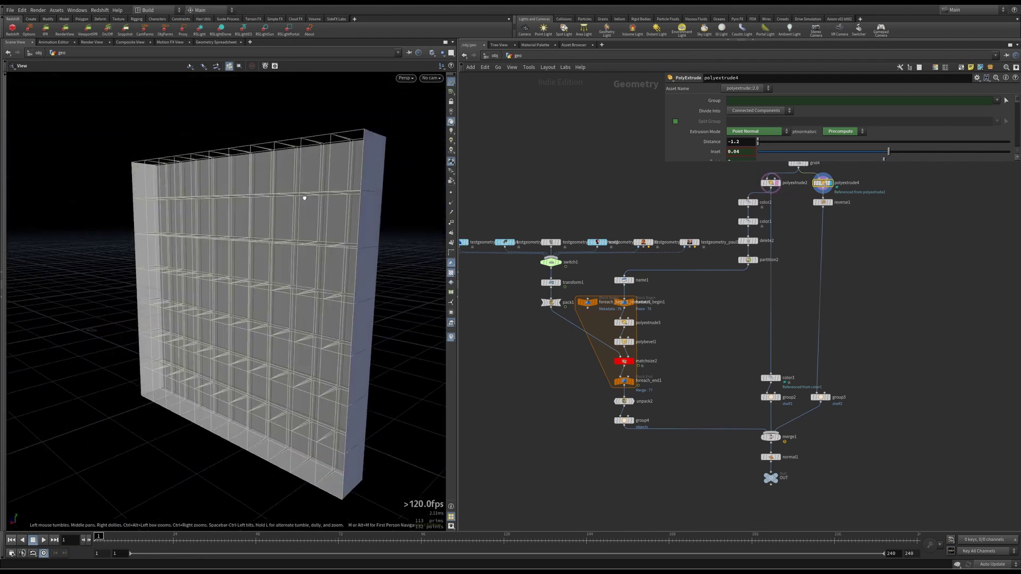
Display reverse1 and group3, checking group3's primitive group name shelf2.
click(824, 202)
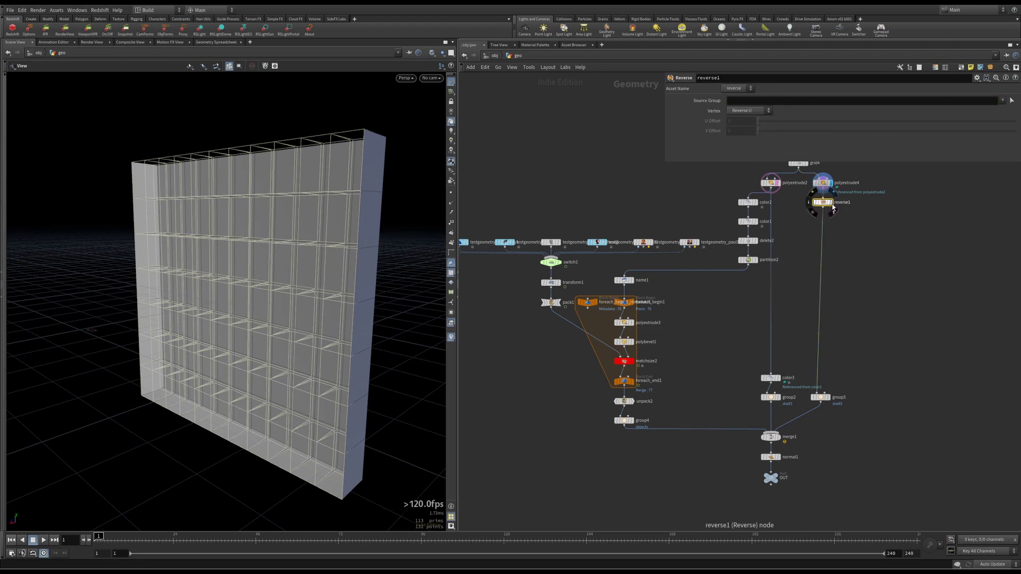
click(832, 204)
click(829, 398)
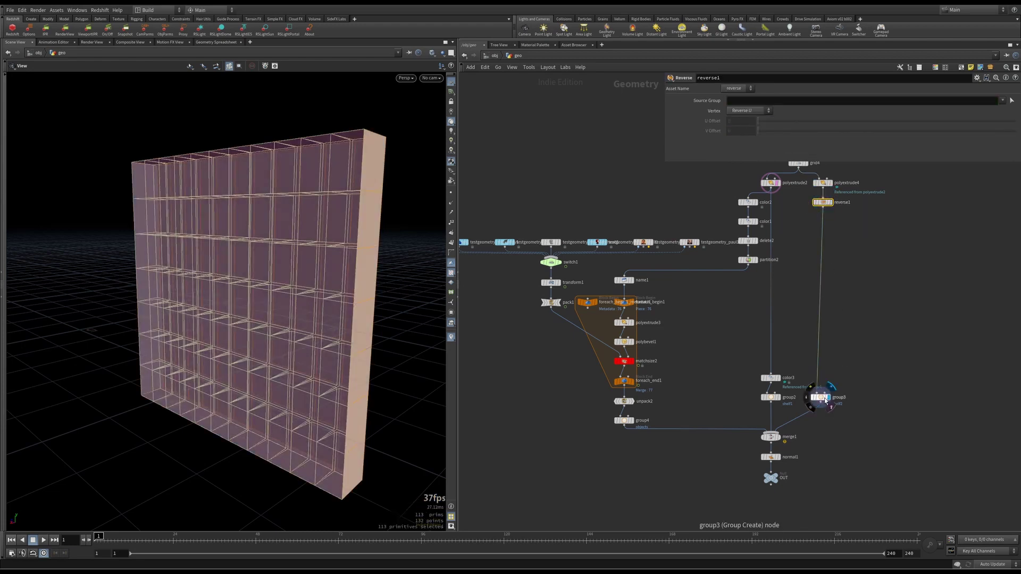
click(822, 398)
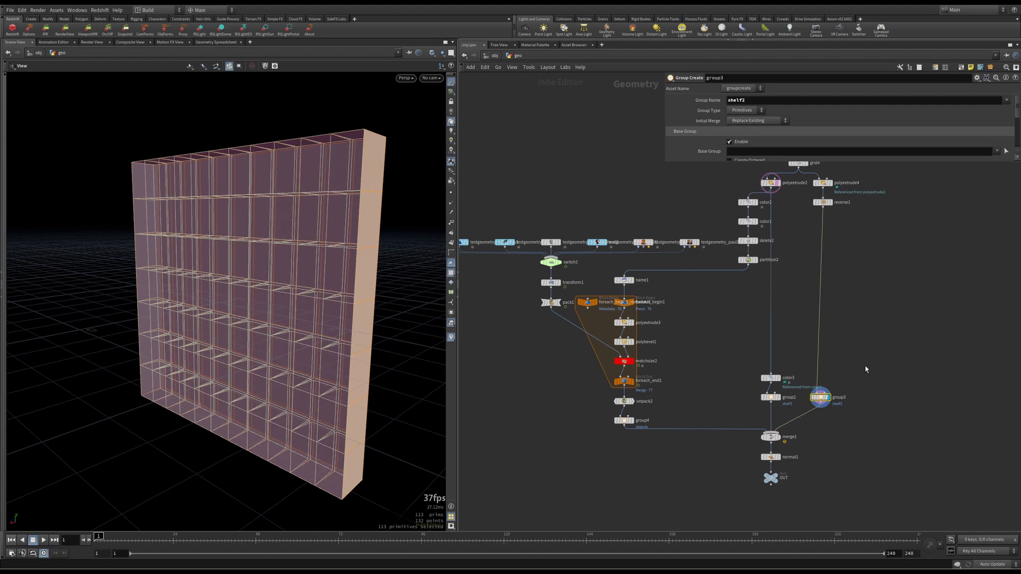
middle_drag(853, 442, 852, 394)
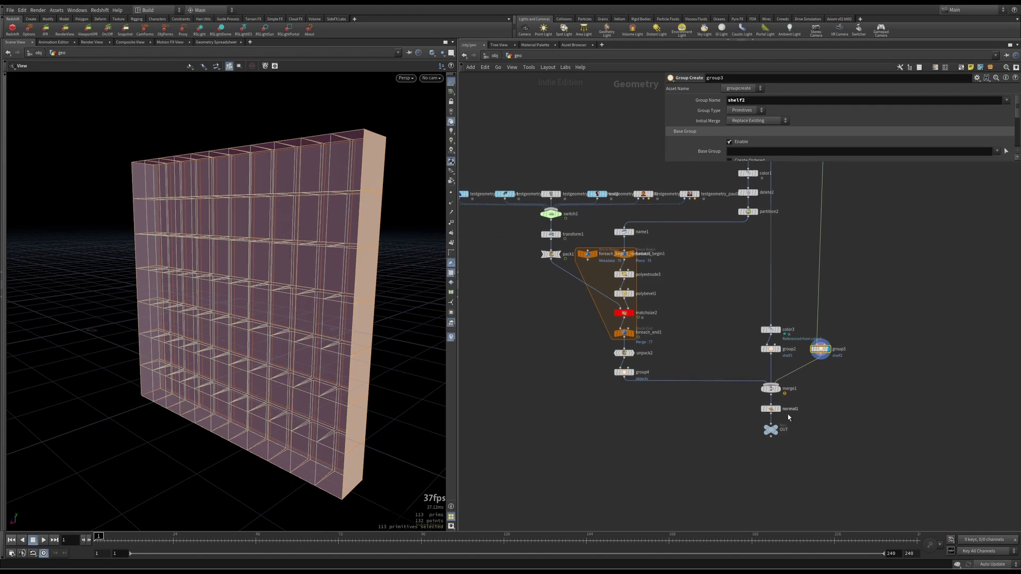
Display OUT and orbit the filled wall, then display and select foreach_end1.
click(780, 430)
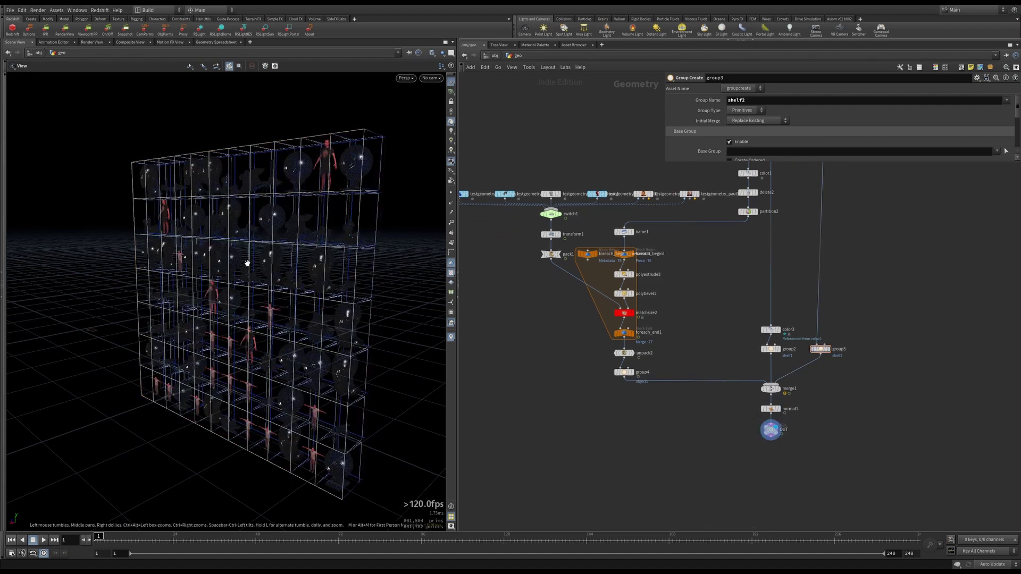
drag(272, 262, 201, 228)
right_drag(201, 228, 218, 239)
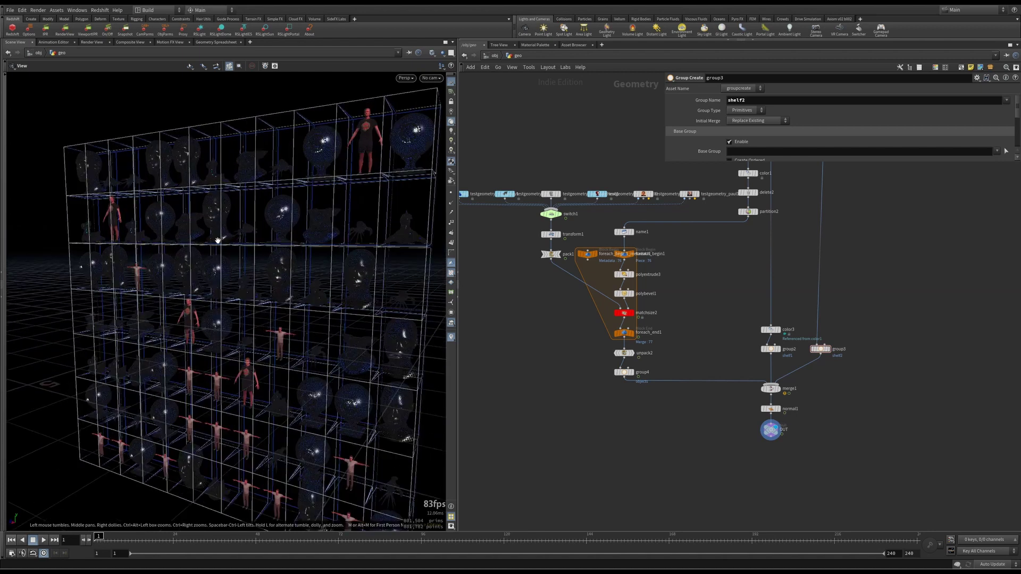
drag(230, 248, 220, 240)
middle_drag(220, 240, 219, 239)
drag(249, 265, 274, 259)
drag(217, 272, 189, 266)
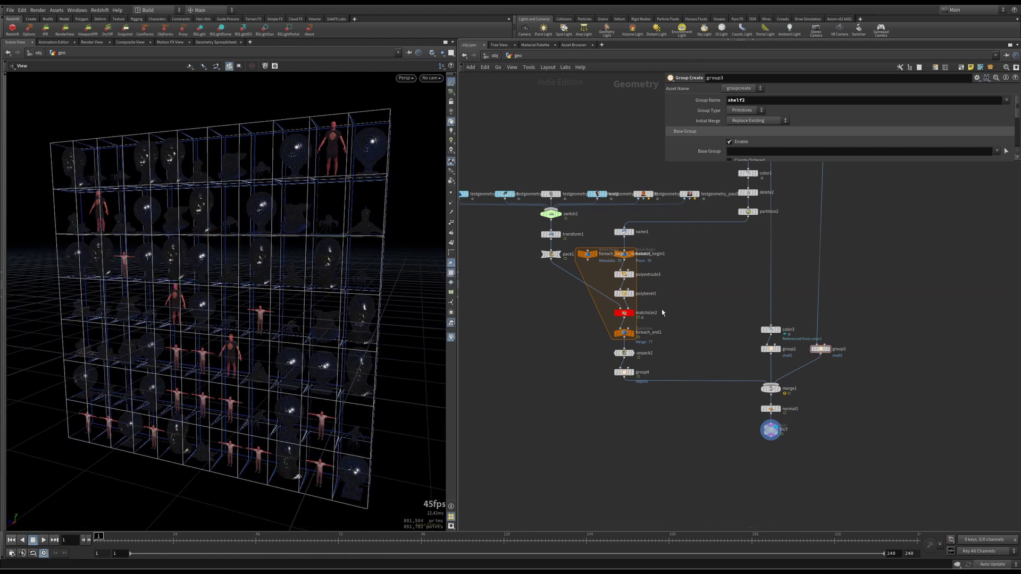
click(630, 334)
click(626, 334)
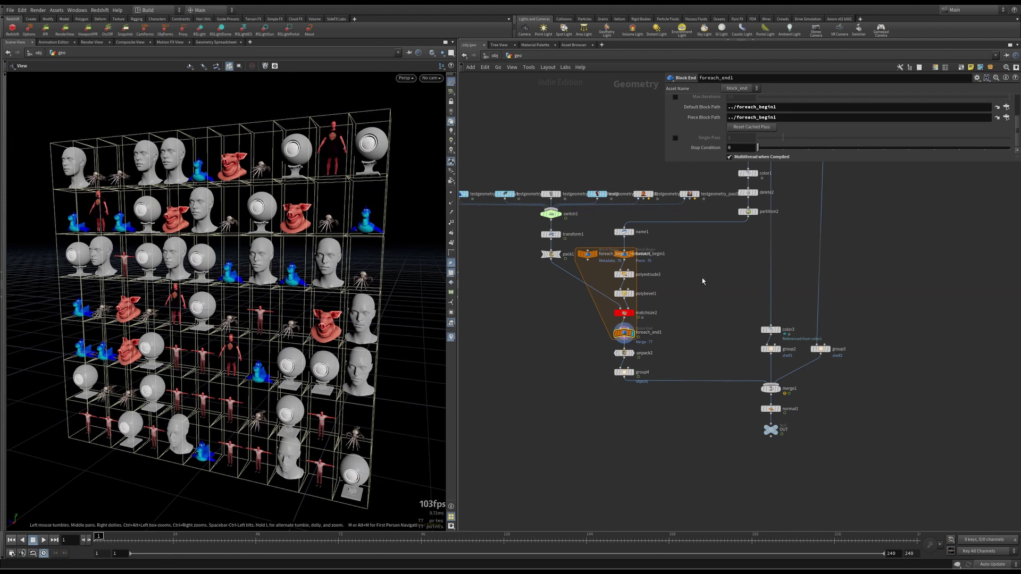
Try a polyextrude2 Distance of -1.6 and show it as a wireframe template.
middle_drag(702, 282, 669, 392)
click(738, 245)
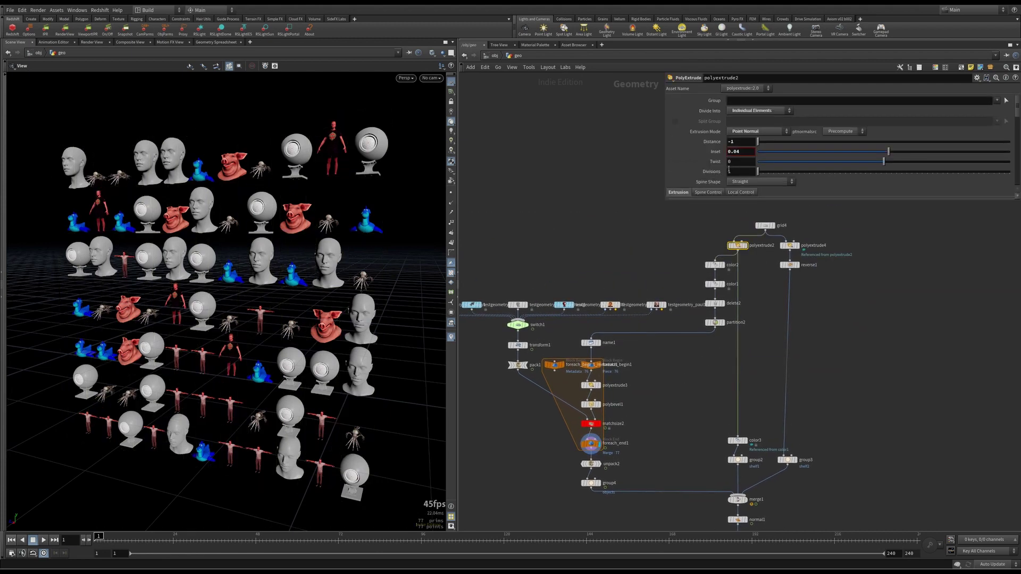
text(.6)
key(Return)
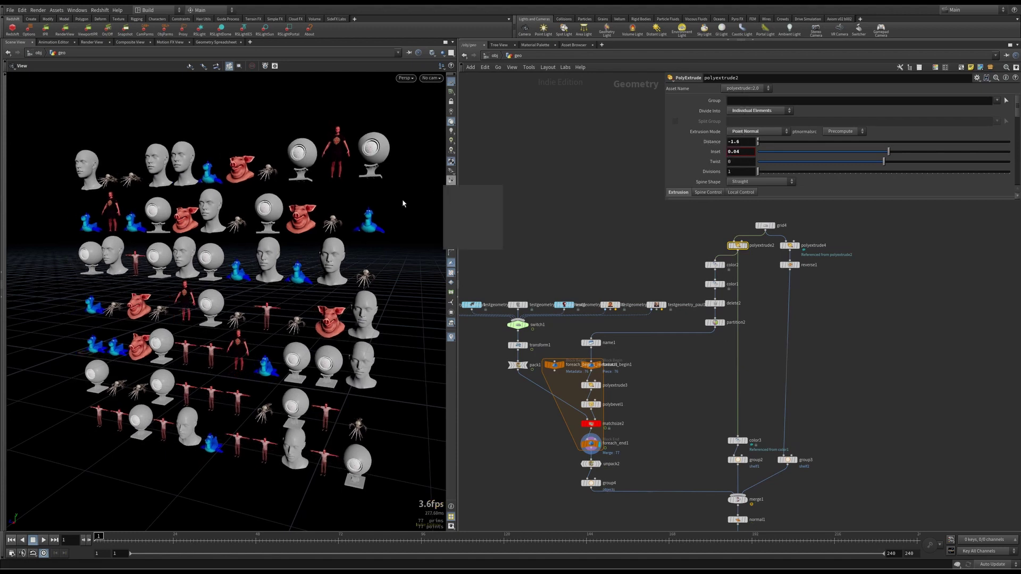
drag(368, 208, 286, 204)
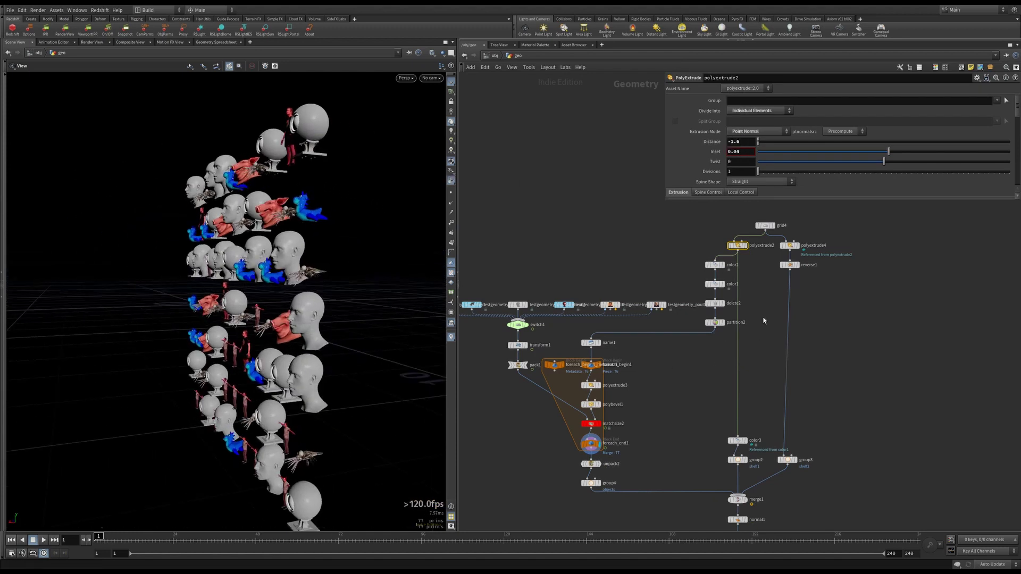
click(745, 245)
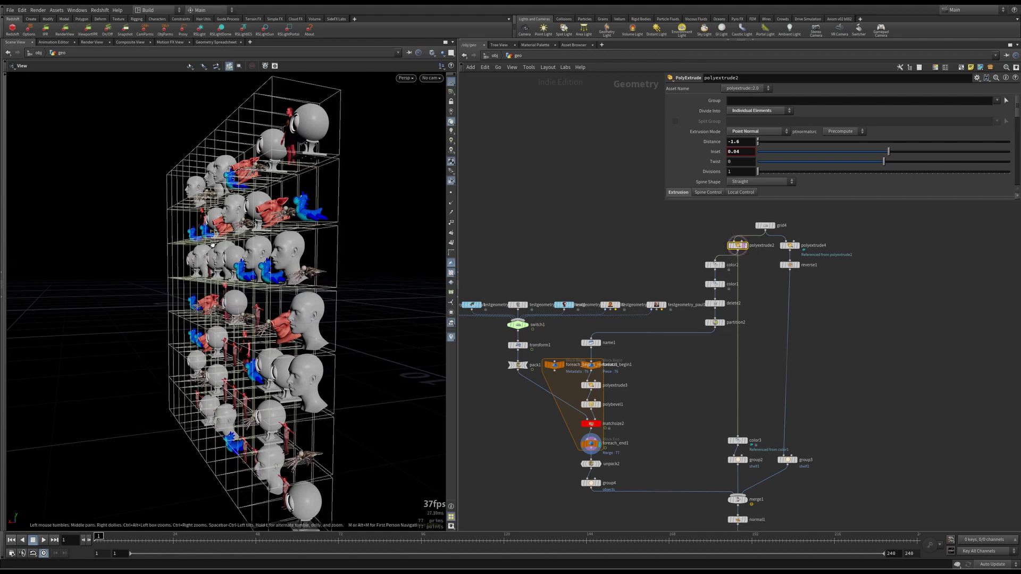
Drag the Distance value interactively, then undo it back to -1.
mouse_move(736, 137)
middle_down()
mouse_move(769, 141)
mouse_move(755, 140)
middle_up()
key(ctrl+z)
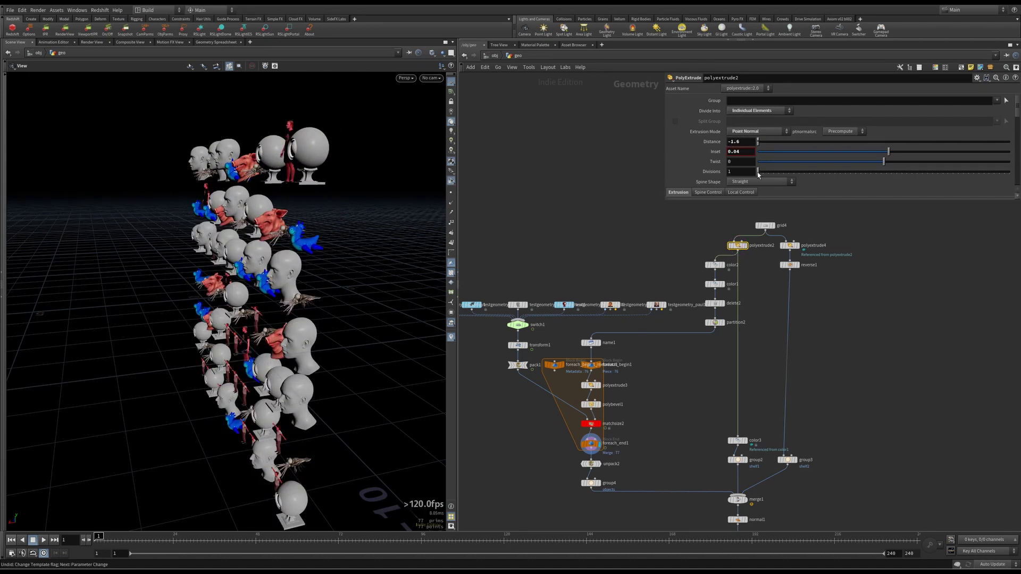
key(ctrl+z)
key(ctrl+z)
key(ctrl+shift+z)
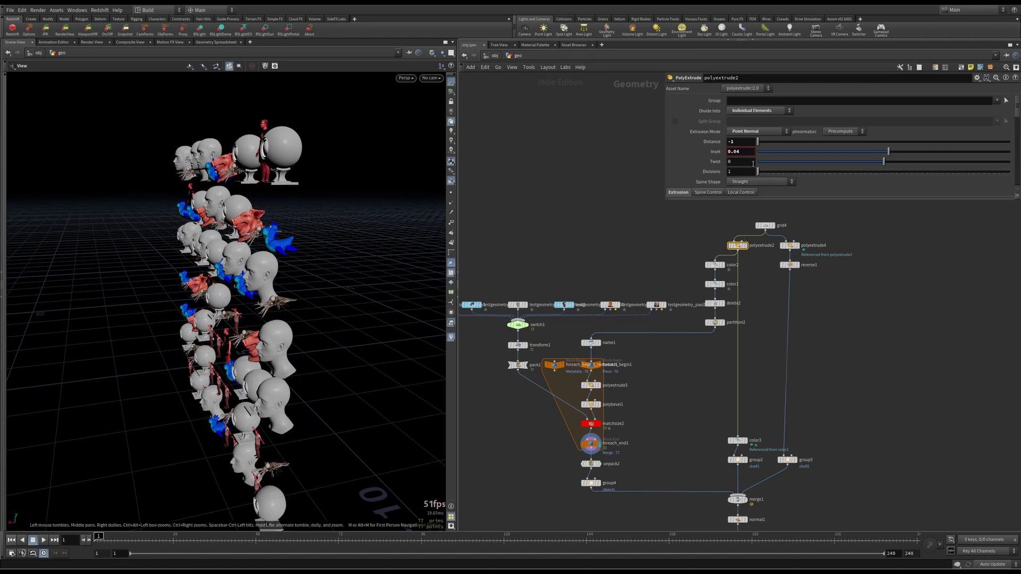
Set the Inset to 0.04, then try 0.1 and view it against the wireframe shelf.
drag(736, 152, 739, 151)
text(04)
key(Return)
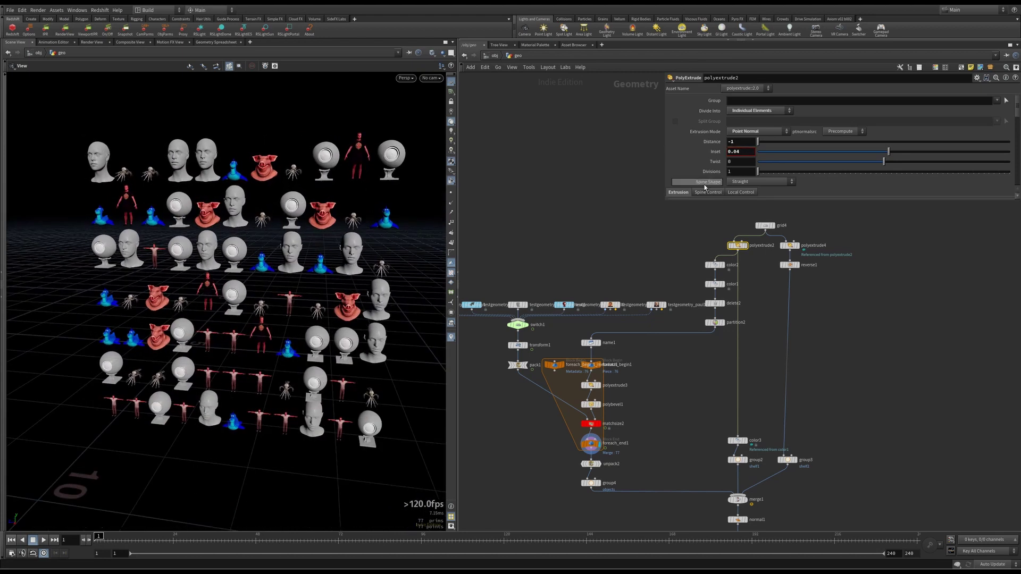
drag(734, 152, 745, 153)
text(1)
key(Return)
drag(372, 193, 342, 206)
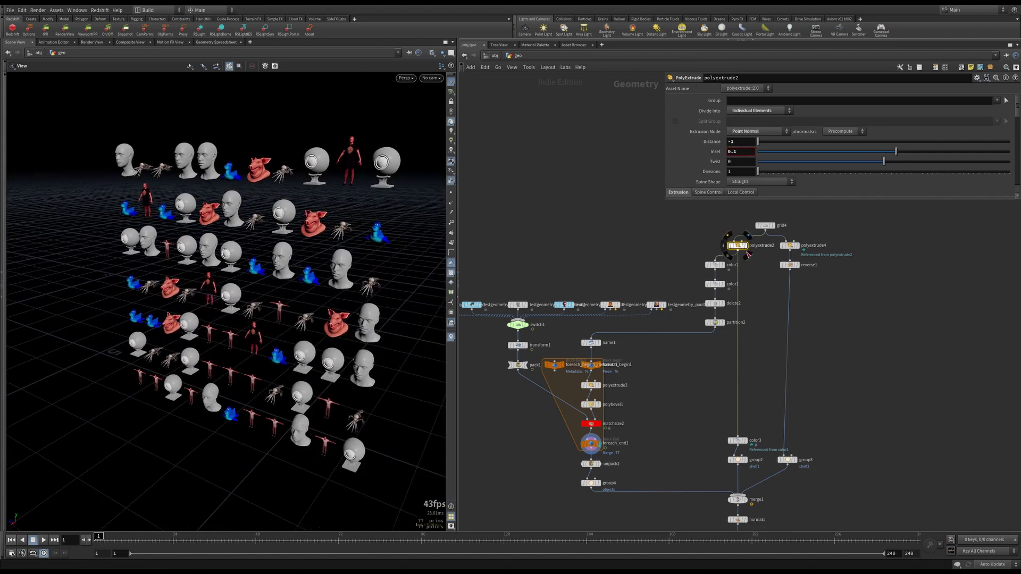
click(743, 247)
drag(394, 233, 319, 239)
Check matchsize2, then return polyextrude2's Inset to 0.04.
click(592, 423)
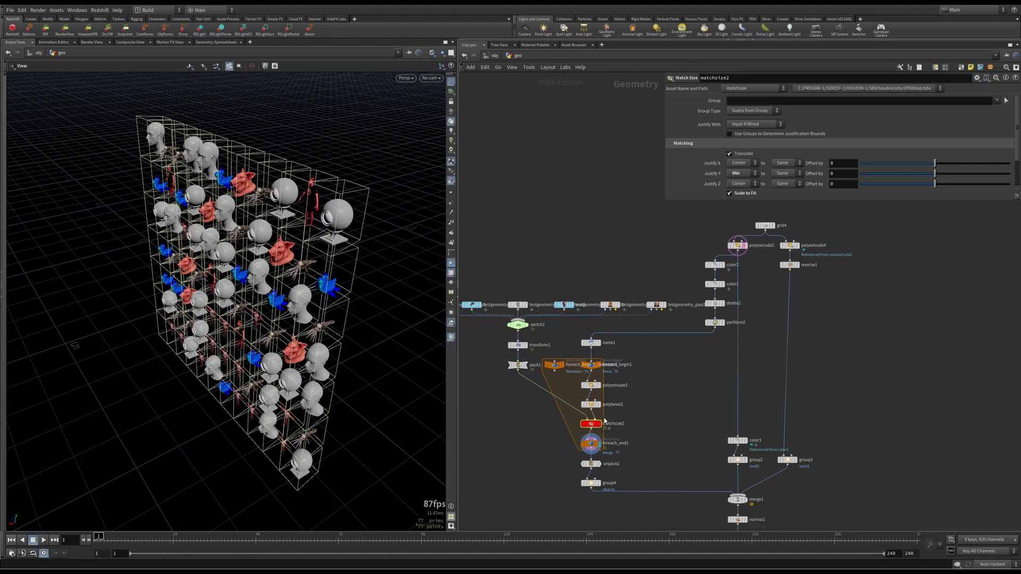
click(740, 246)
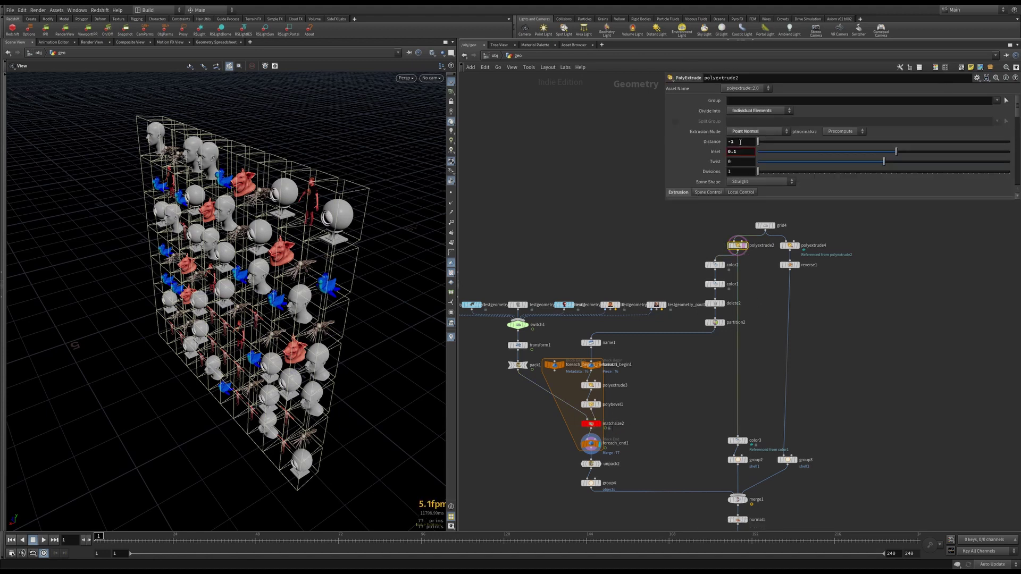
drag(733, 151, 746, 150)
text(04)
key(Return)
drag(290, 226, 299, 197)
Try other Rows and Columns values on grid4, then undo to keep 8 rows by 12 columns.
click(764, 225)
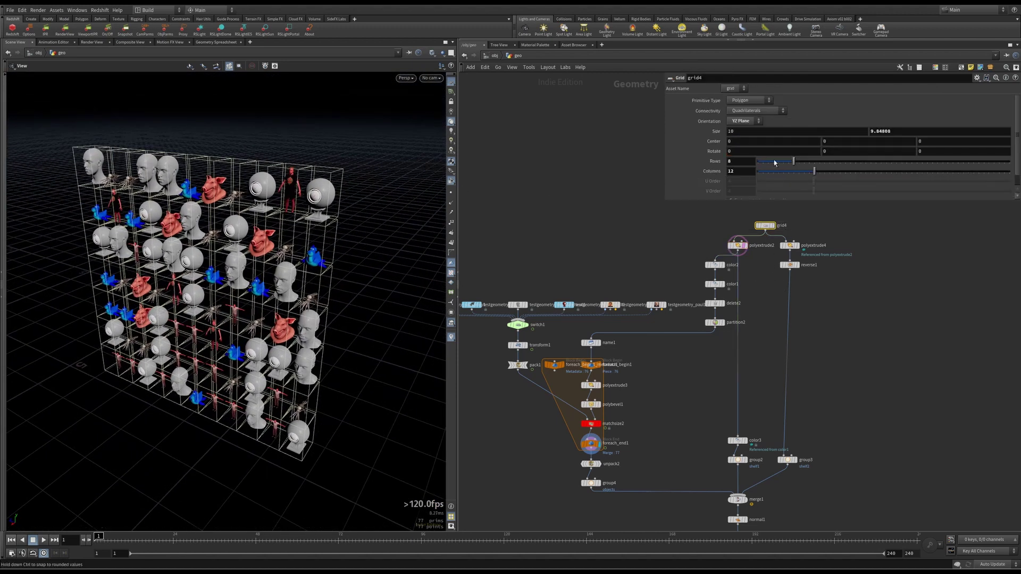
mouse_move(741, 161)
middle_down()
mouse_move(770, 158)
mouse_move(757, 159)
middle_up()
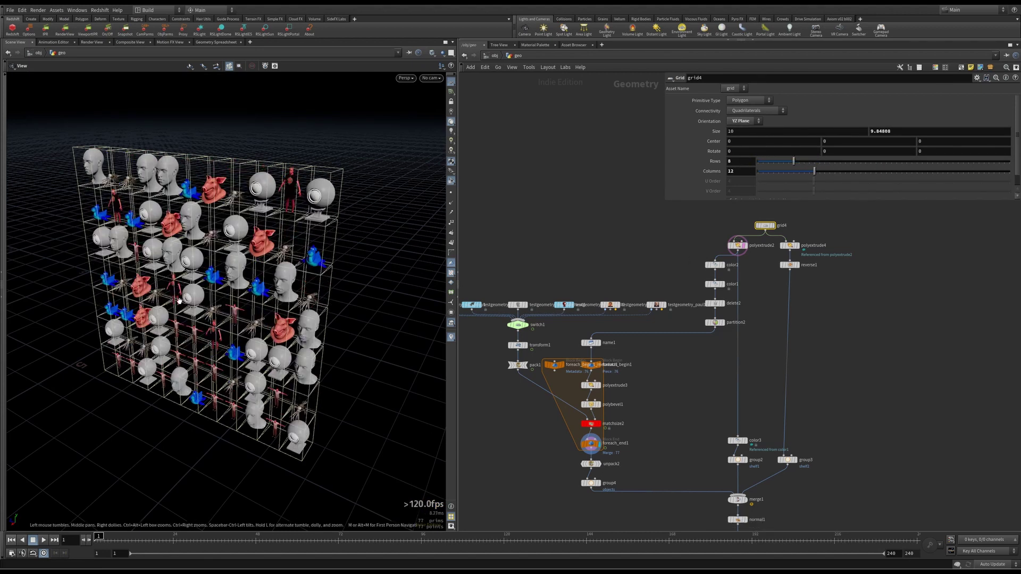
drag(179, 300, 341, 282)
mouse_move(747, 172)
middle_down()
mouse_move(709, 170)
mouse_move(736, 178)
middle_up()
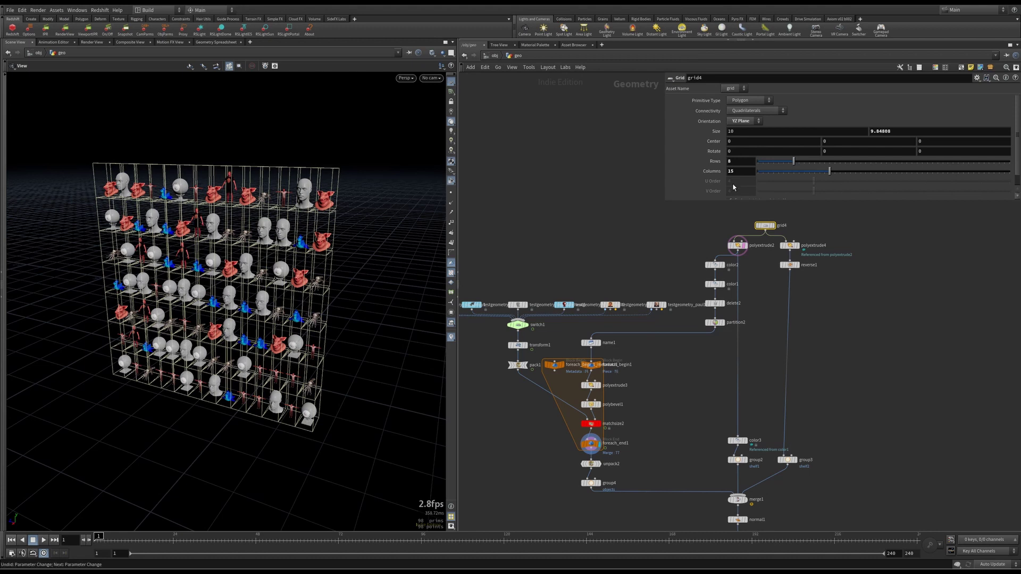
key(ctrl+z)
scroll(746, 262, down, 3)
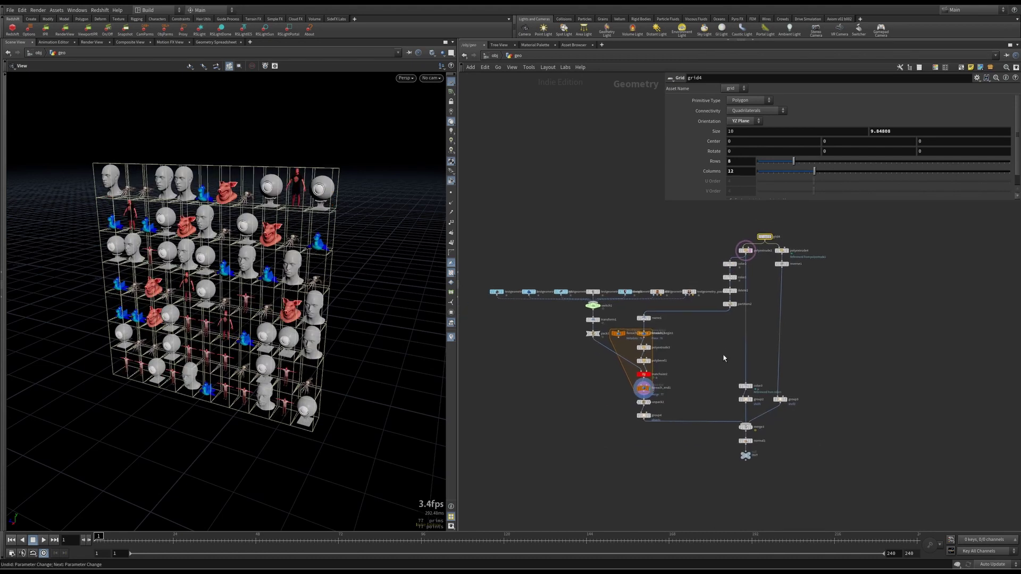
Open rndr_geo and inspect its object_merge1 and material1 assignment nodes.
click(494, 56)
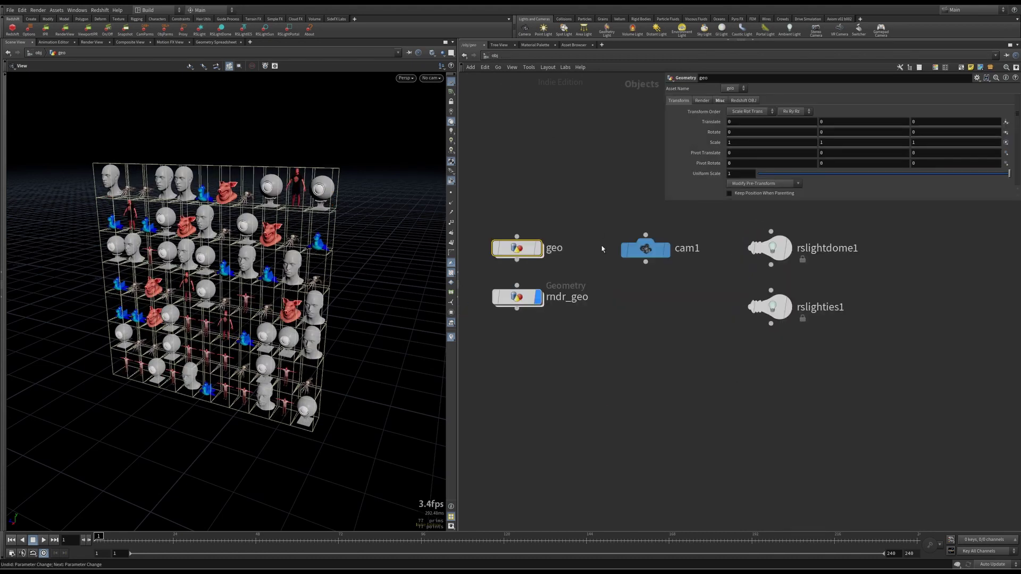
double_click(525, 300)
drag(682, 315, 775, 337)
drag(718, 298, 746, 324)
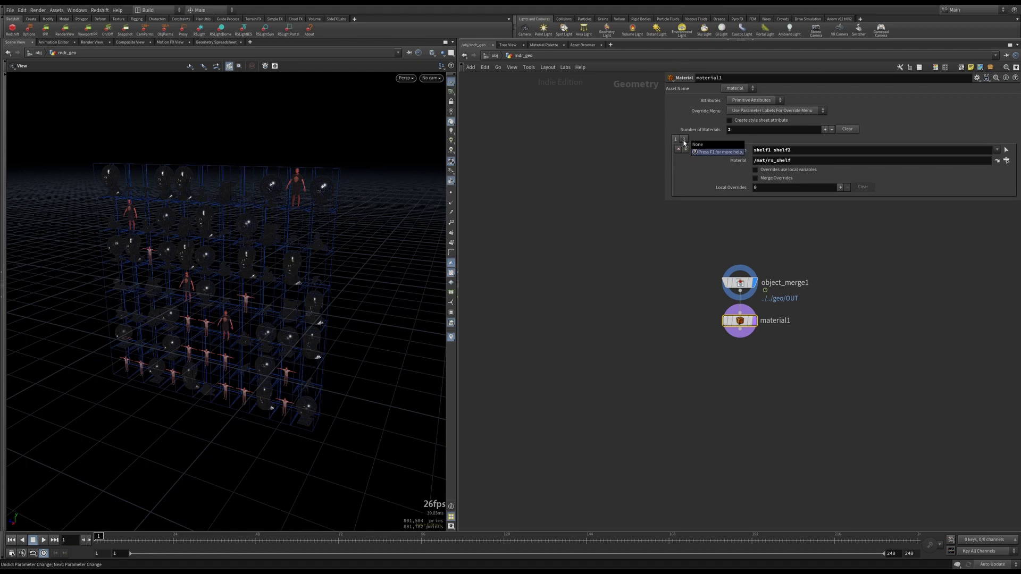
Switch to the materials network and dive into rs_shelf to inspect Material1.
click(491, 56)
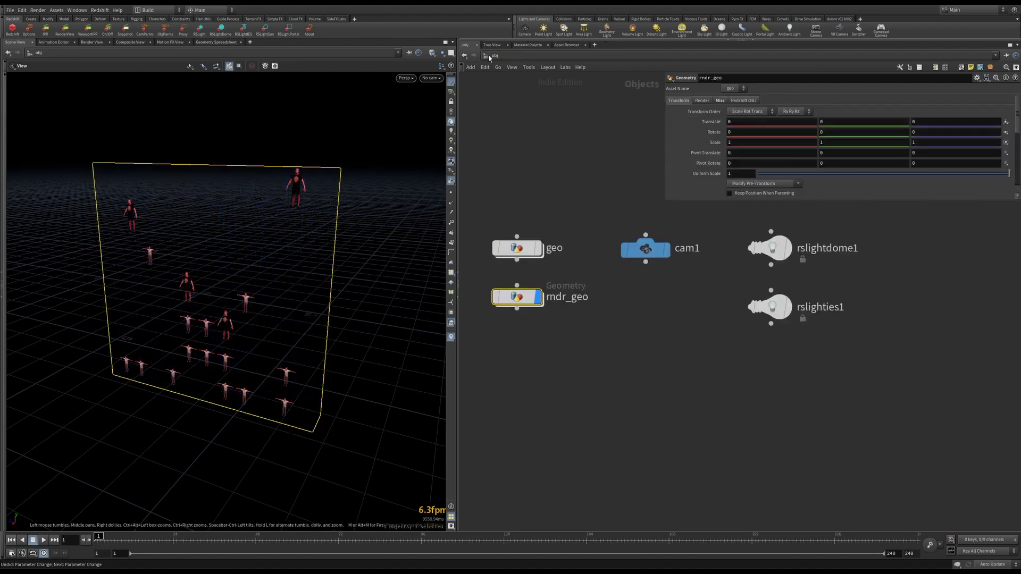
click(495, 55)
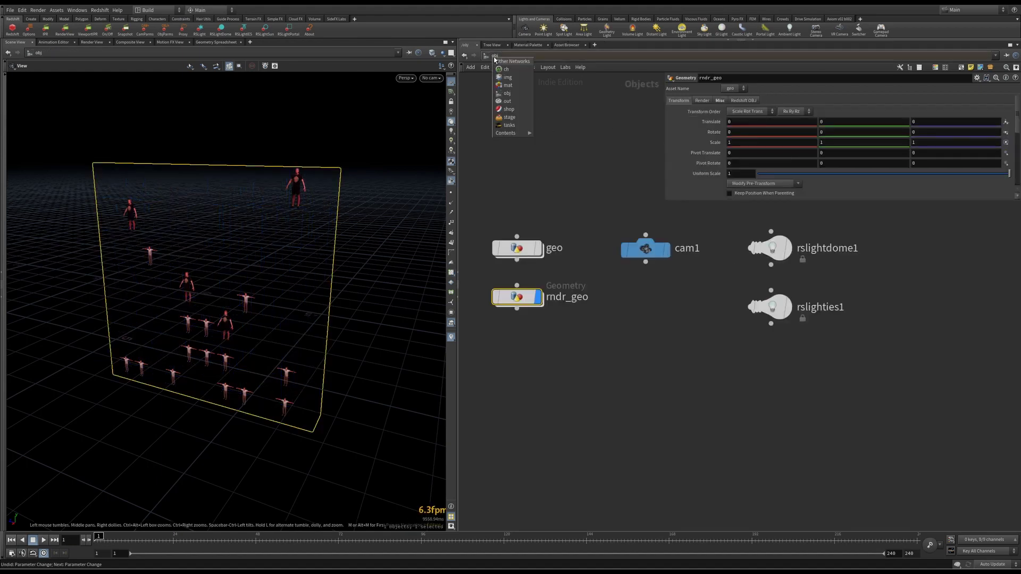
click(510, 89)
double_click(728, 275)
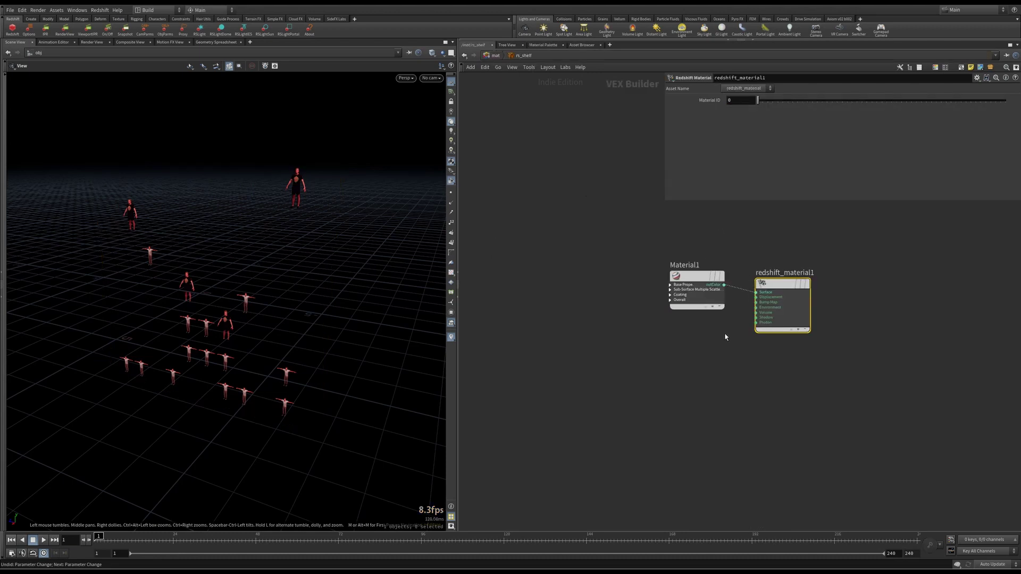
click(697, 277)
Shift rs_shelf's two material nodes left, scroll Material1's parameters, then return to /mat.
drag(610, 251, 791, 334)
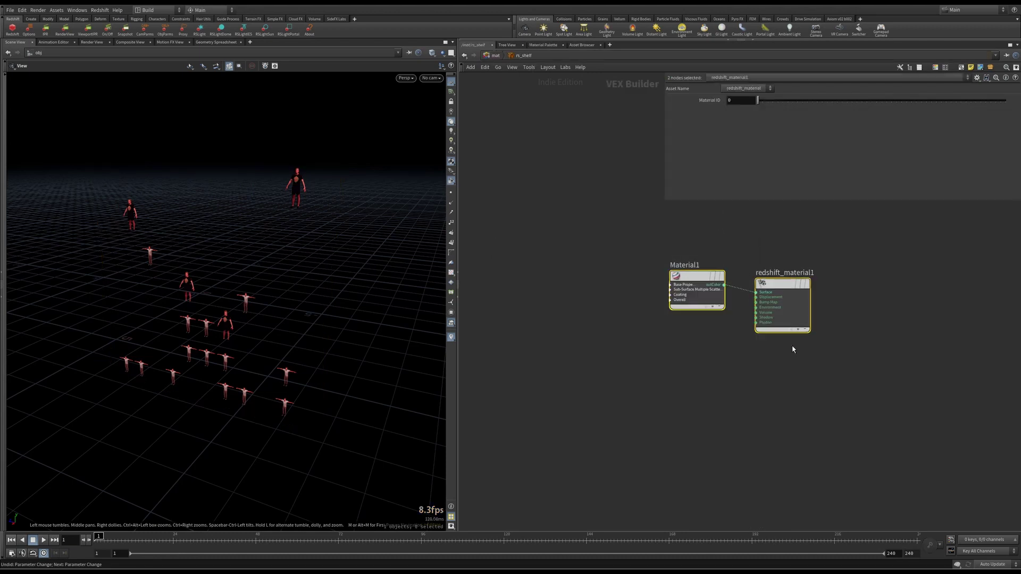
drag(760, 284, 604, 283)
click(556, 300)
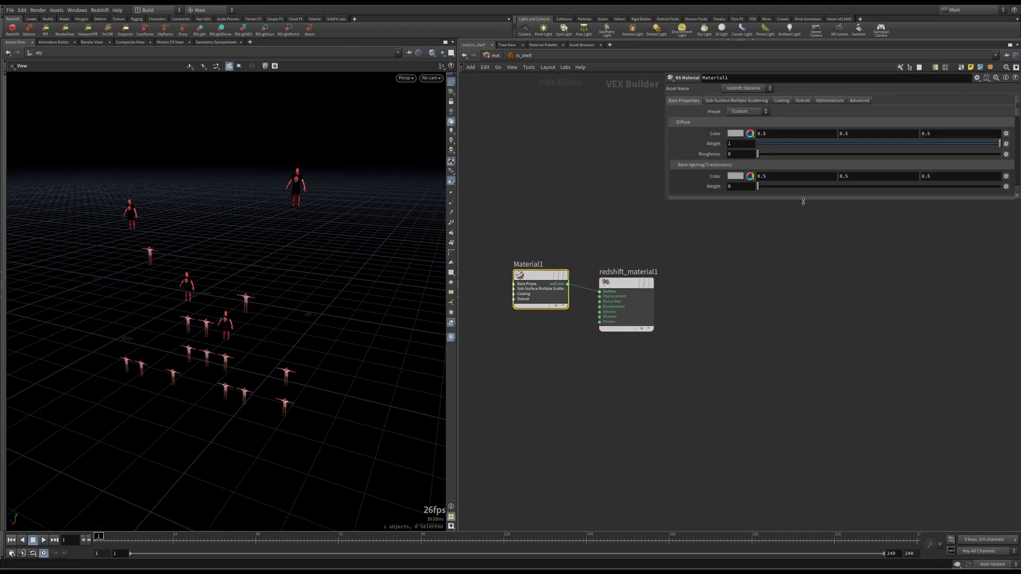
drag(784, 200, 809, 412)
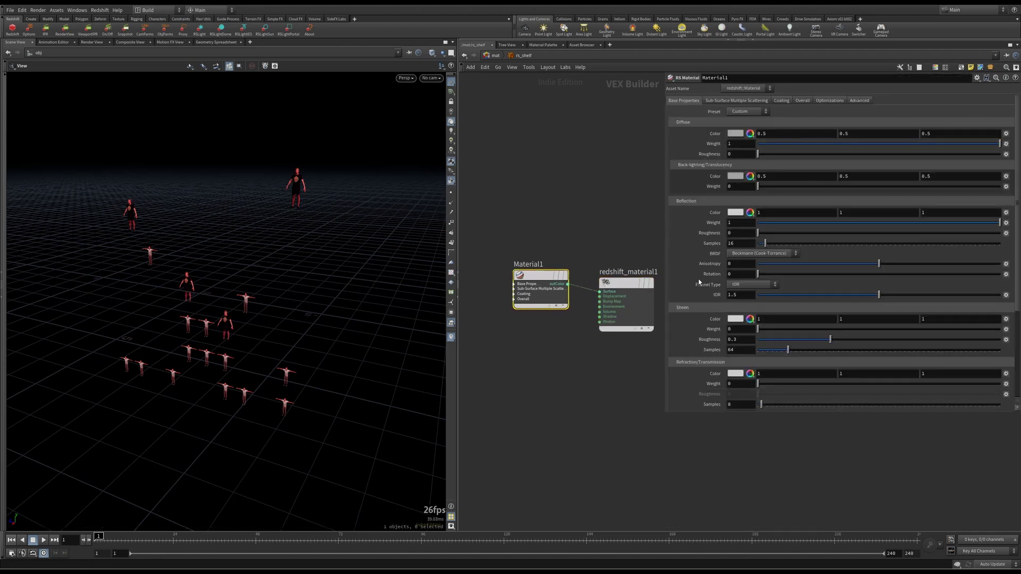
scroll(699, 280, down, 2)
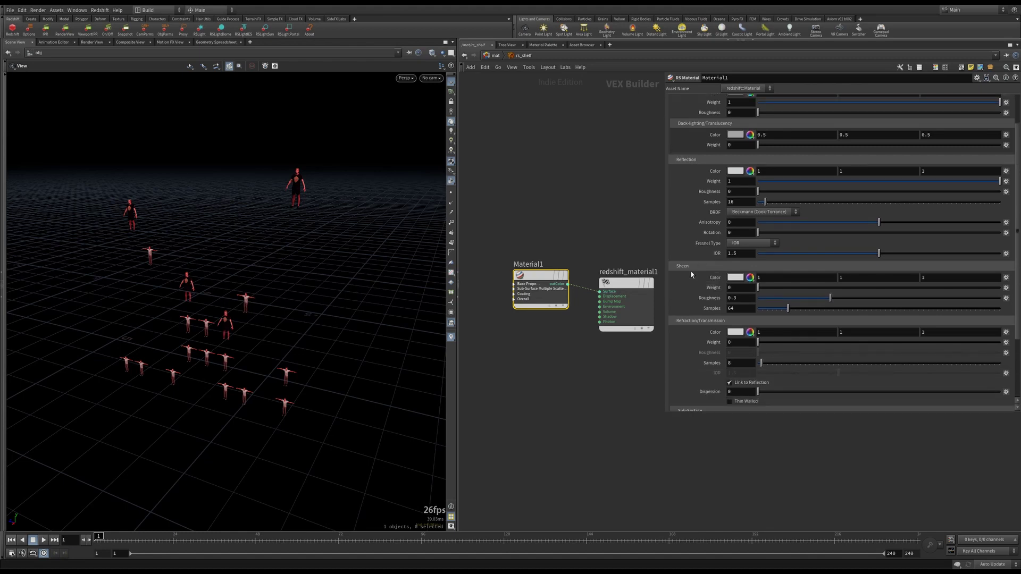
scroll(698, 287, down, 2)
scroll(699, 289, up, 4)
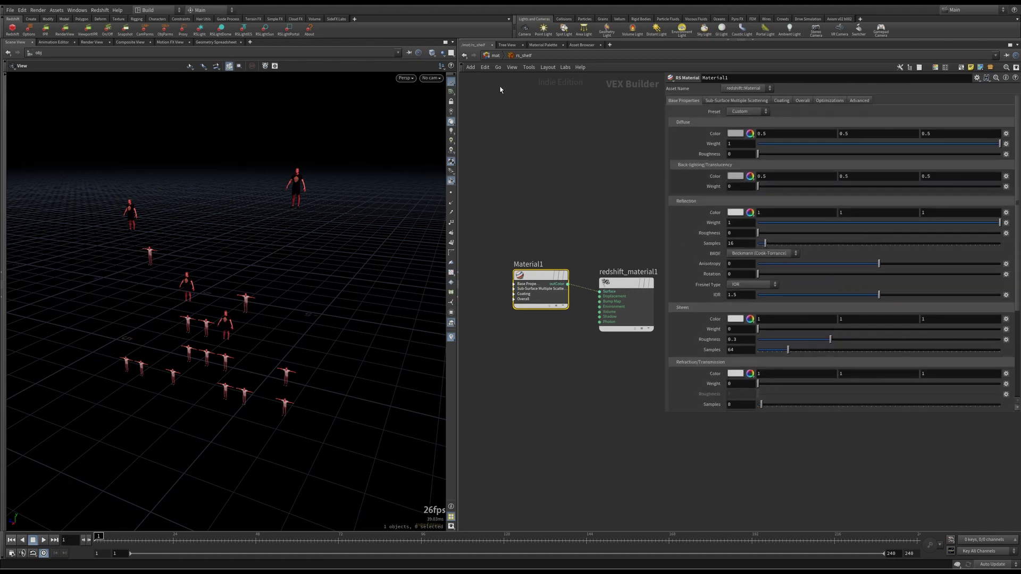
key(u)
middle_drag(623, 302, 532, 308)
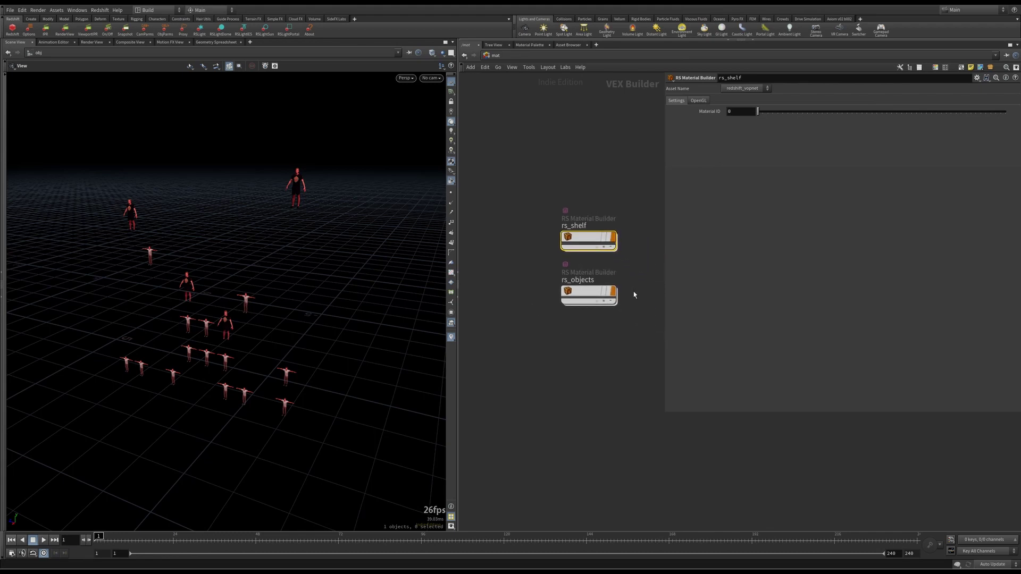
Go inside the rs_objects material builder and pan to reveal redshift_material1.
middle_drag(599, 337, 563, 334)
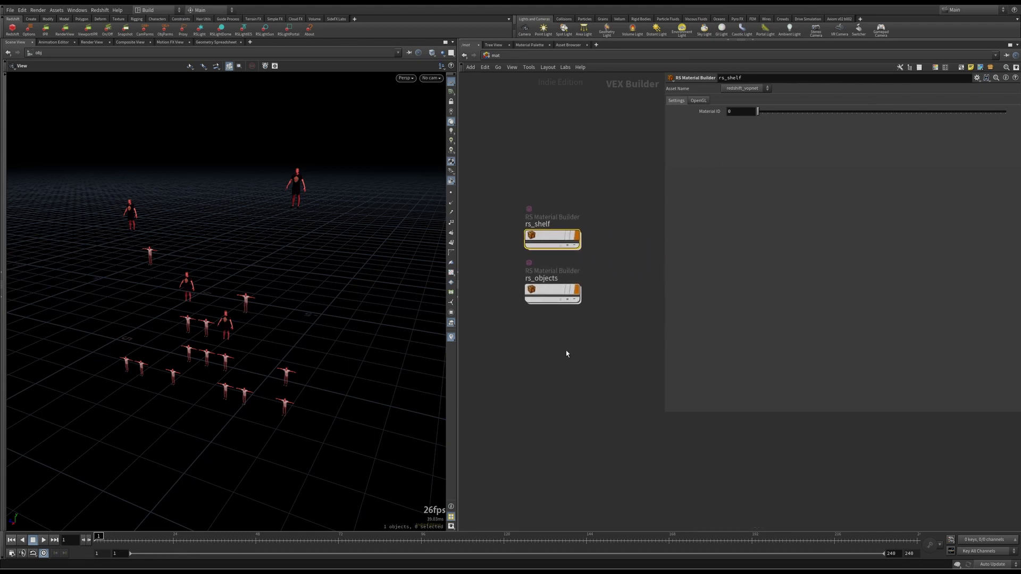
double_click(555, 293)
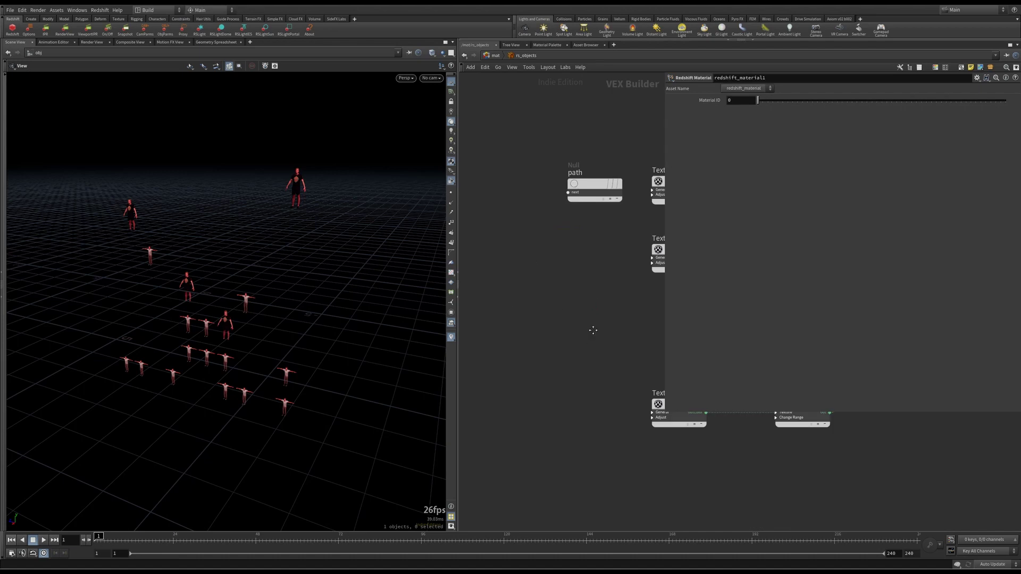
scroll(574, 326, down, 3)
scroll(539, 315, down, 3)
middle_drag(545, 321, 535, 306)
scroll(551, 289, up, 3)
scroll(551, 289, down, 1)
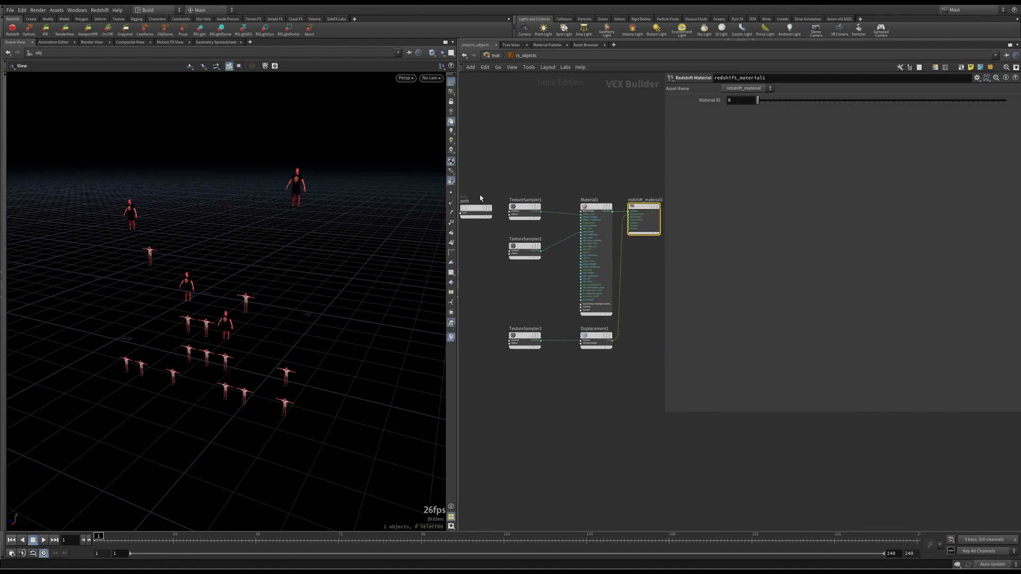
Check that the TextureSampler1, specular and normal map file names take the path null's folder.
click(480, 208)
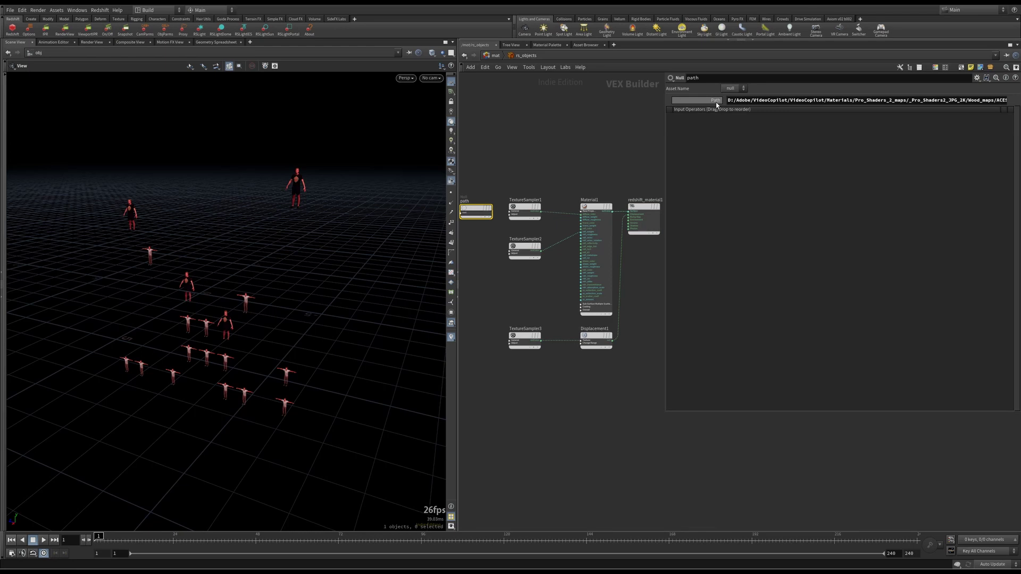
click(524, 212)
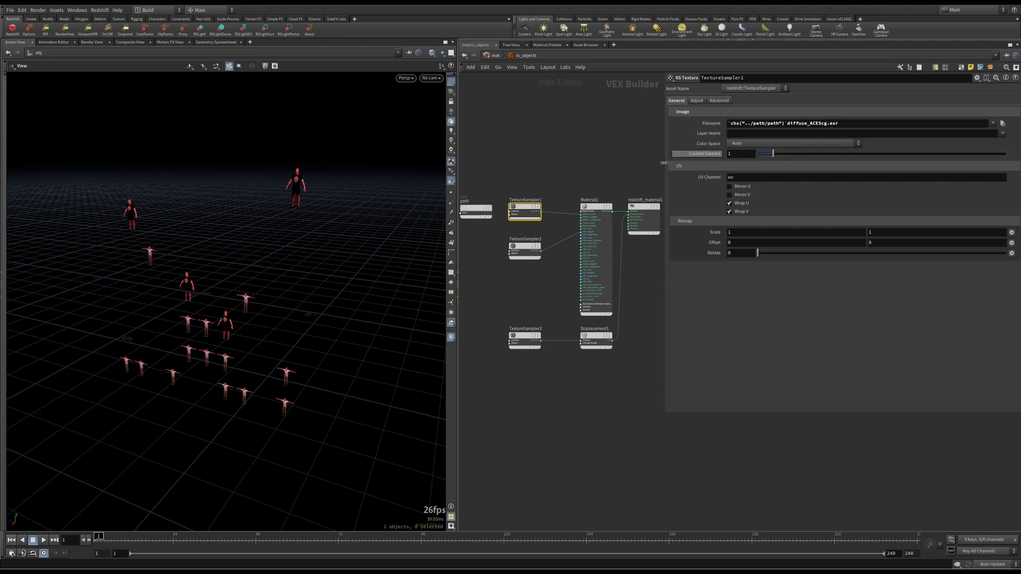
click(476, 209)
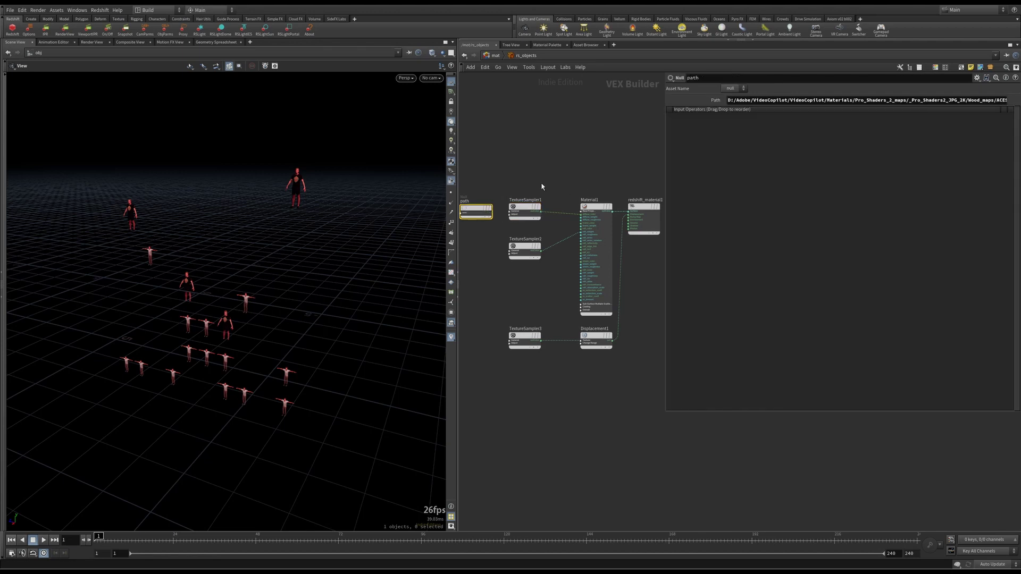
click(537, 209)
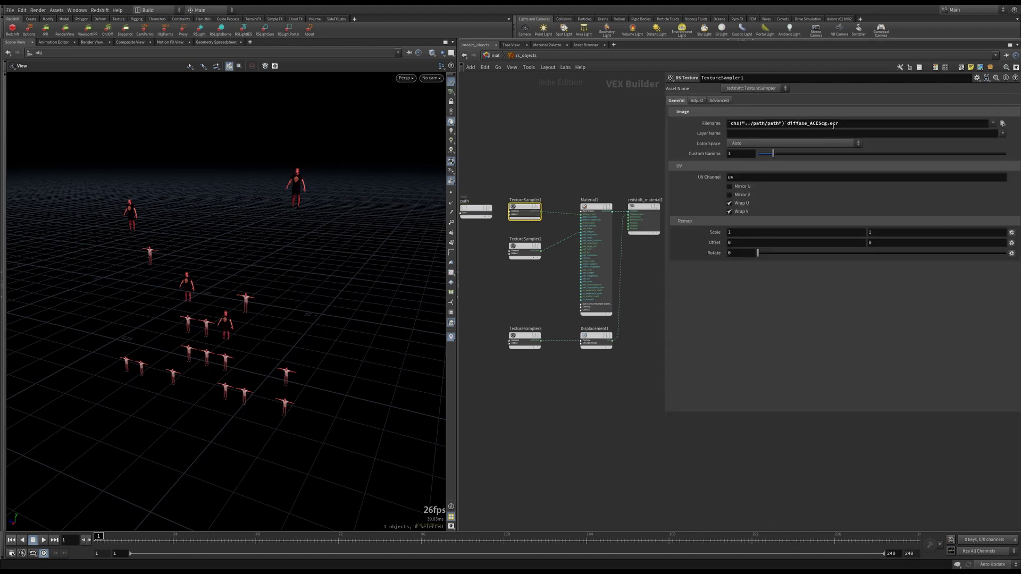
click(536, 248)
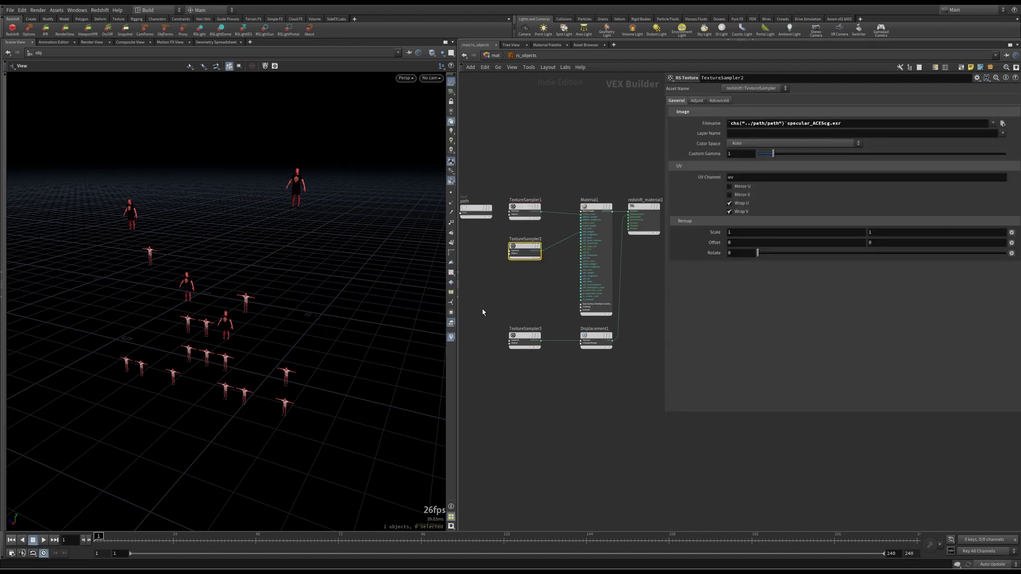
click(535, 341)
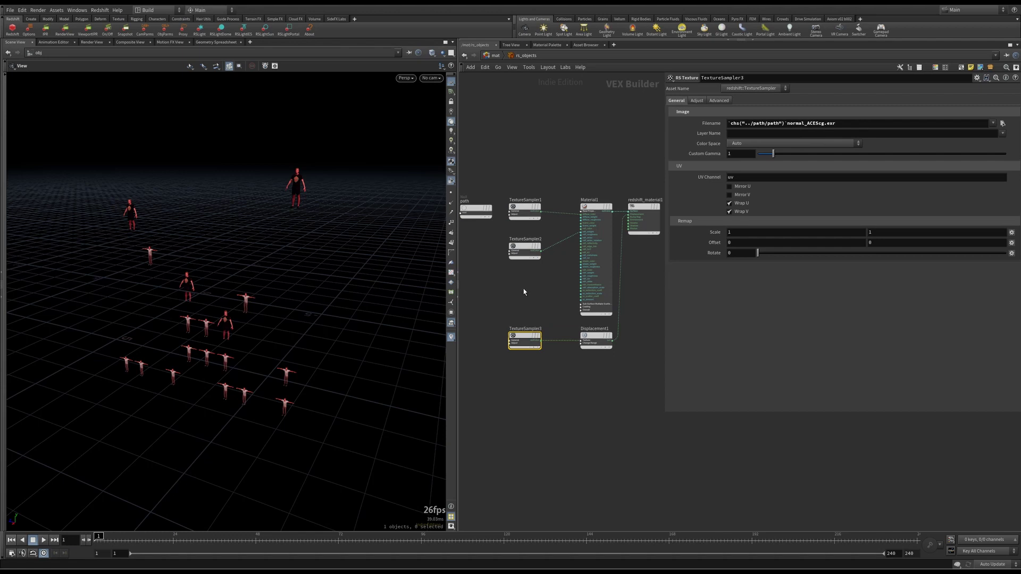
Recheck the three texture samplers' settings and the path null's folder value.
click(530, 210)
click(534, 250)
drag(498, 300, 567, 382)
mouse_move(538, 339)
drag(499, 187, 478, 232)
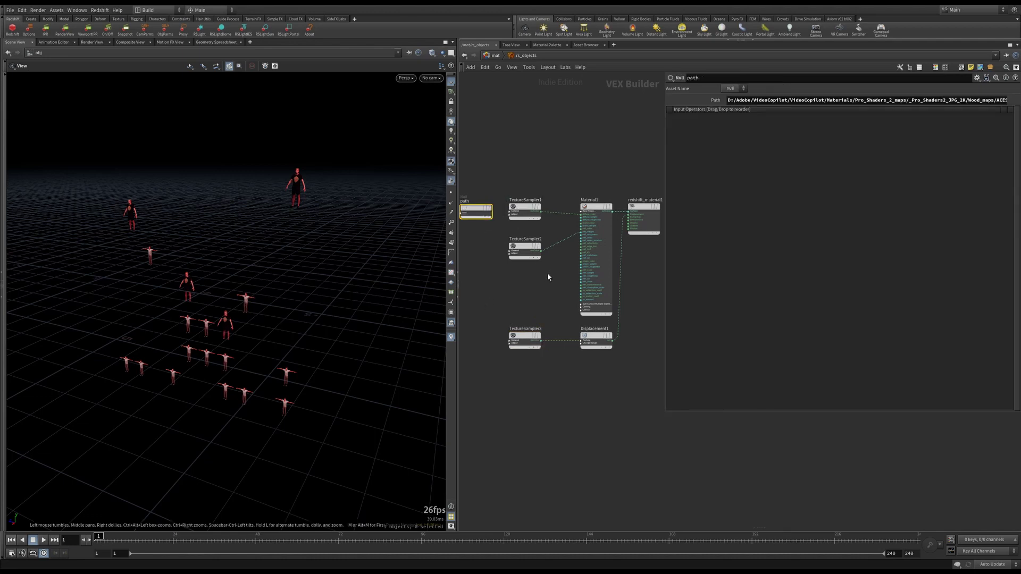
scroll(549, 272, down, 2)
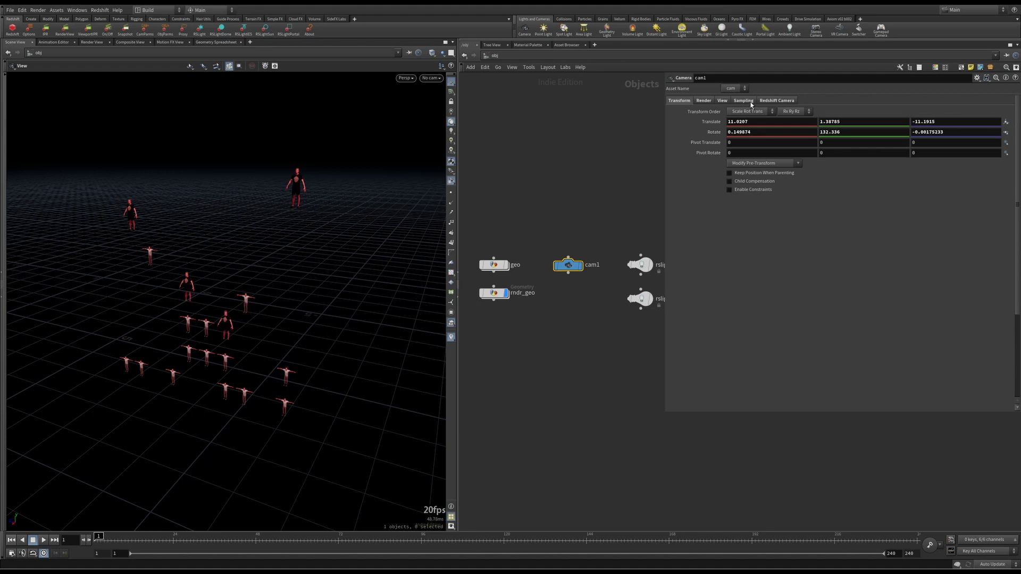
Review cam1's focus distance, F-stop 0.3 depth of field, 3840×2160 resolution and 105 mm focal length.
click(745, 101)
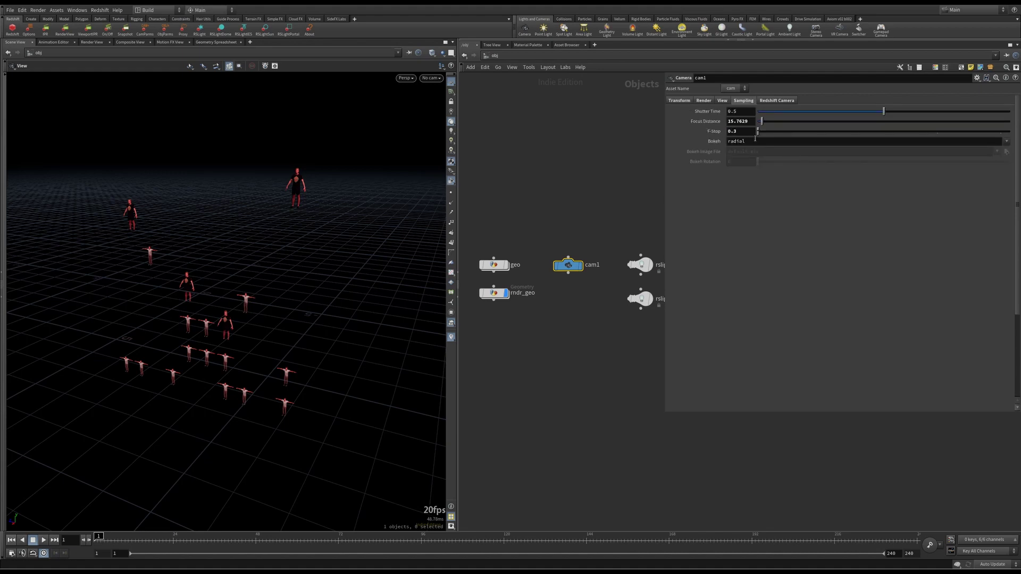
click(776, 100)
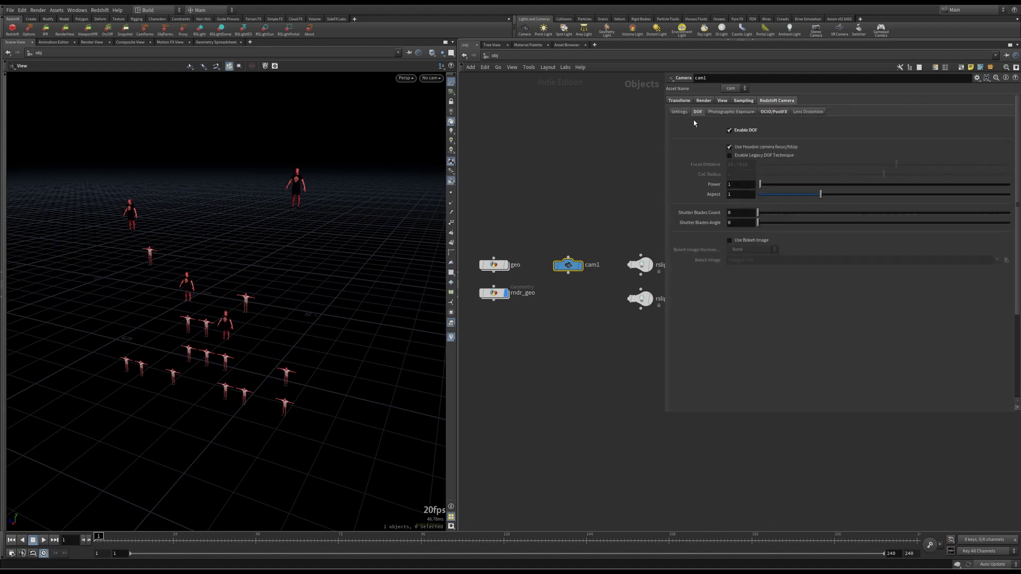
click(744, 101)
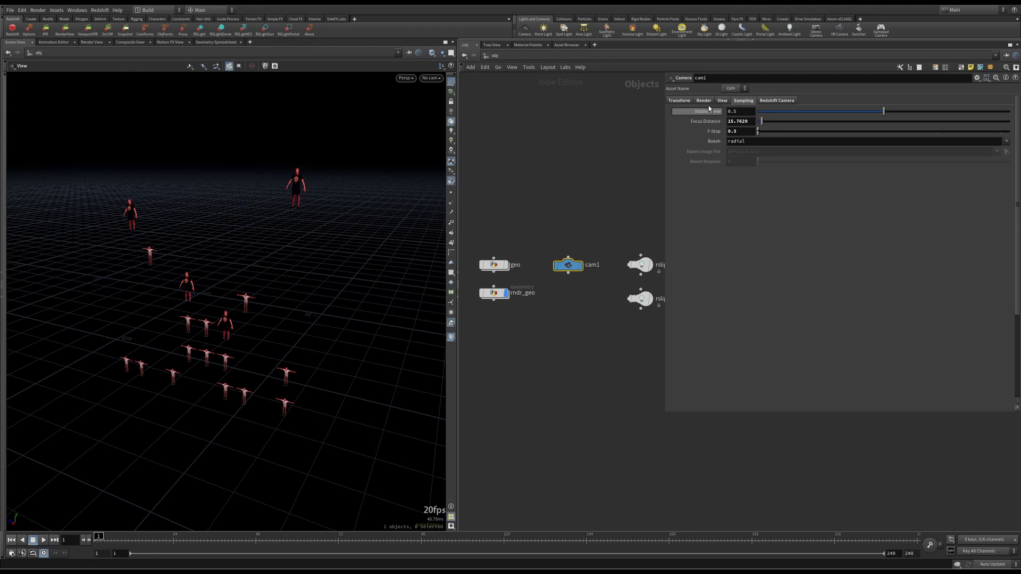
click(723, 101)
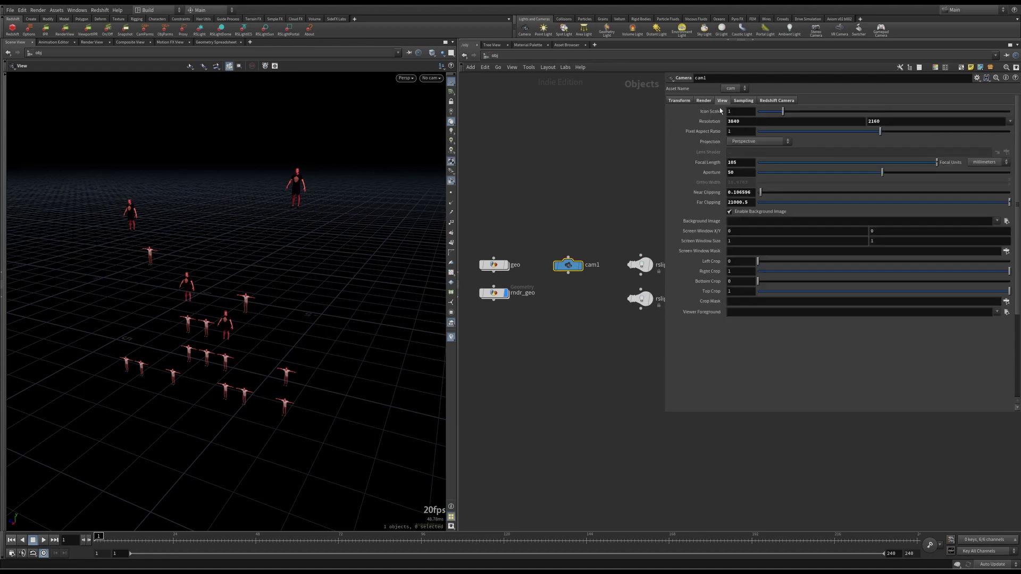
click(737, 163)
click(657, 215)
scroll(638, 194, down, 1)
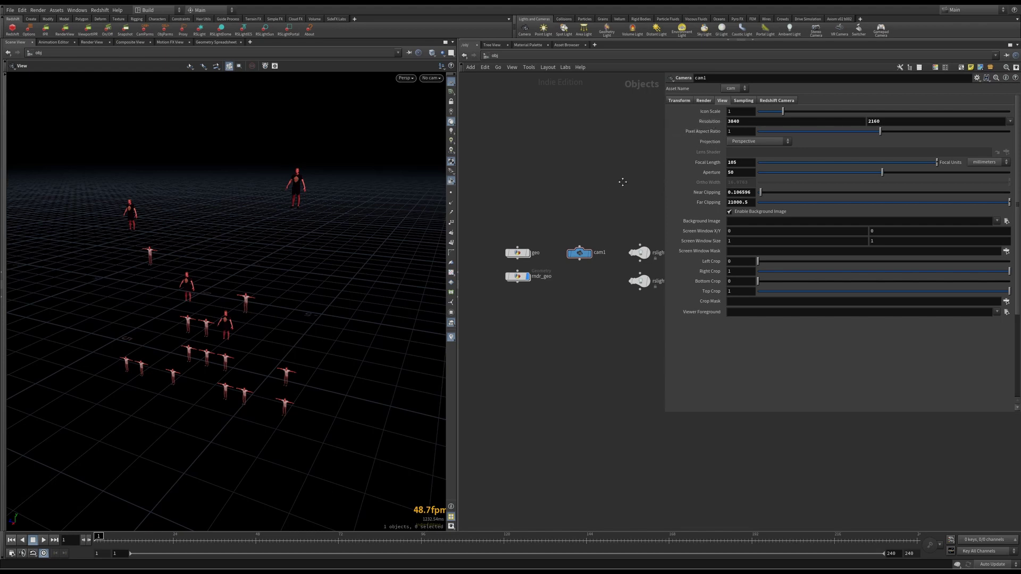
scroll(611, 186, down, 1)
scroll(609, 197, up, 2)
Check that rslightdome1's texture path is drachenfels_cellar_2k_ACEScg.exr.
click(618, 247)
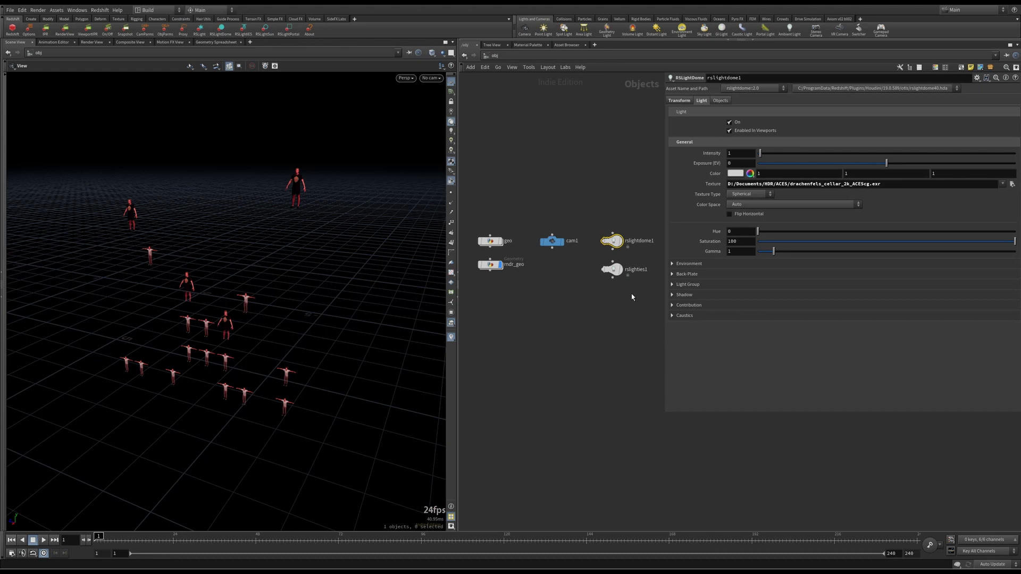
triple_click(878, 184)
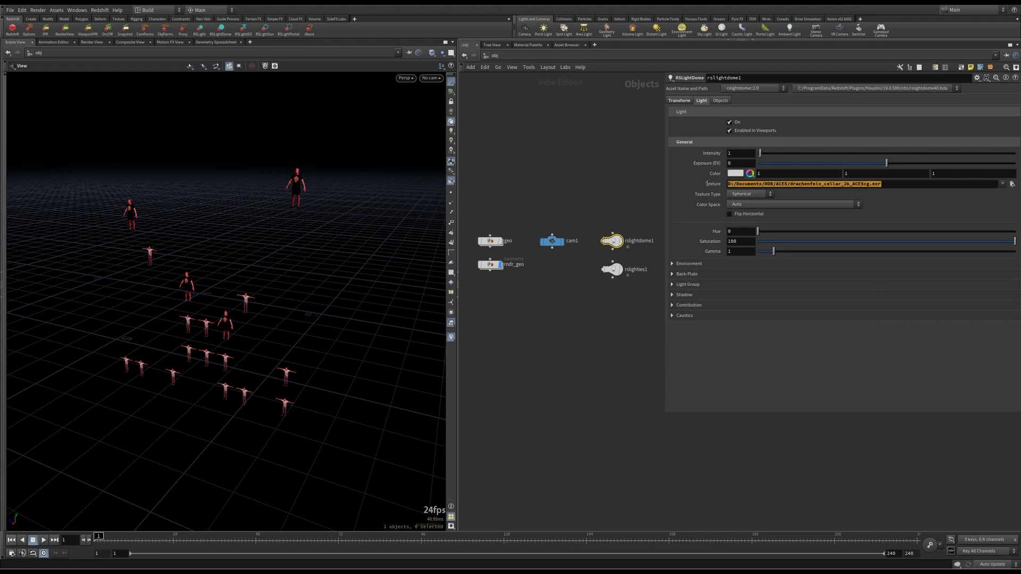
click(909, 187)
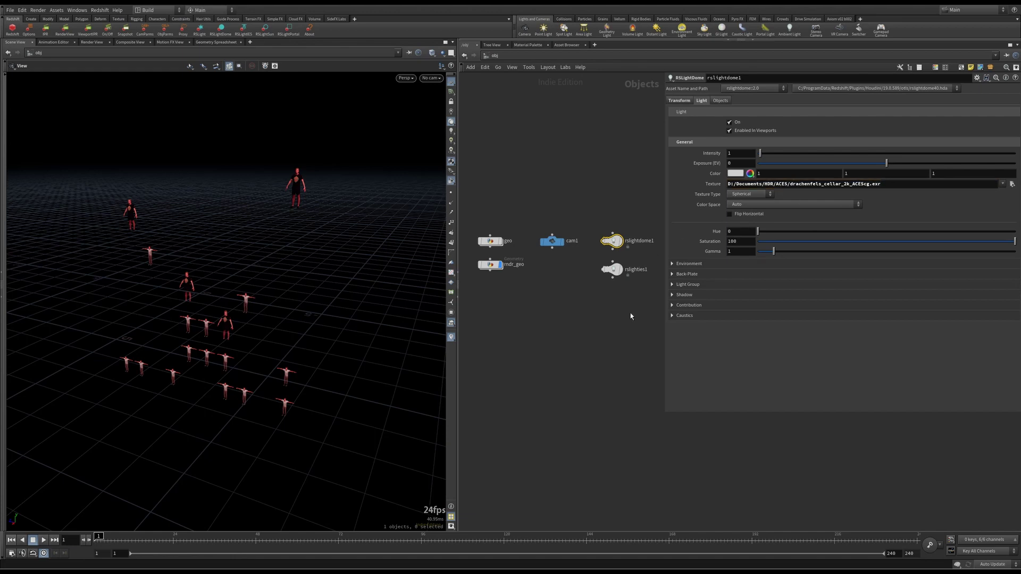
Check rslighties1's Display.ies profile in the ies_profiles folder, comparing it with the dome light.
click(612, 269)
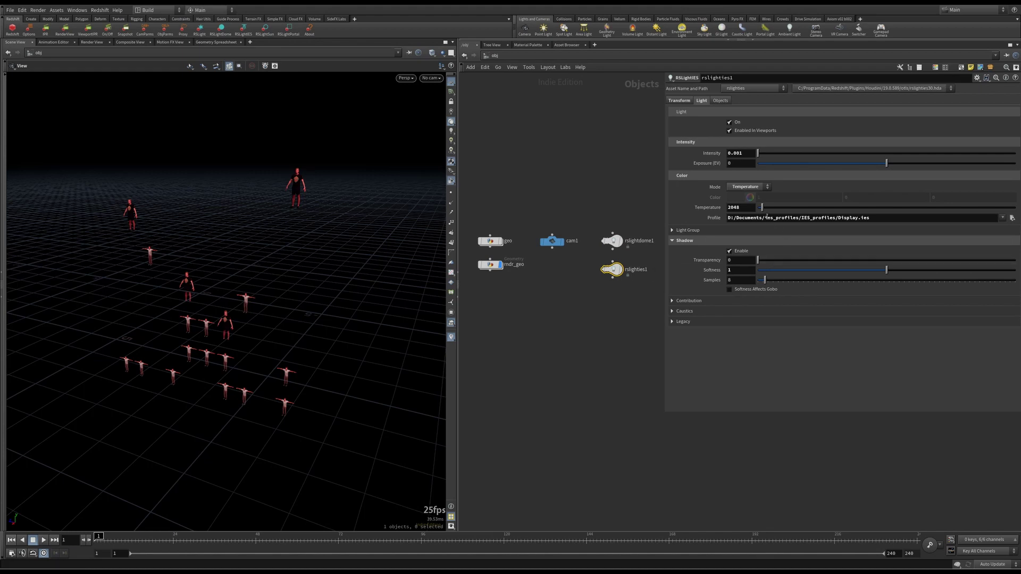
drag(767, 218, 798, 218)
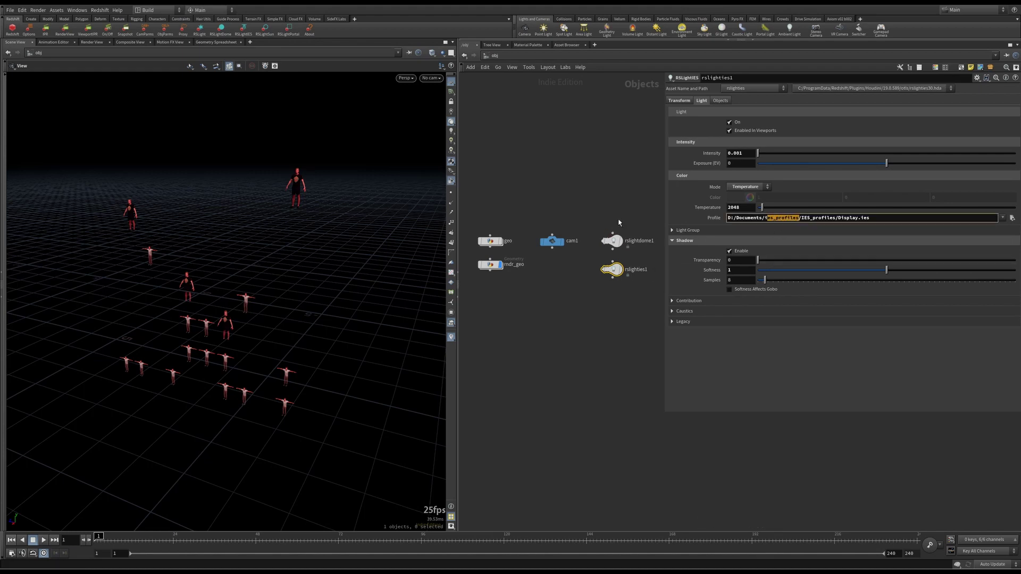
click(613, 241)
click(619, 272)
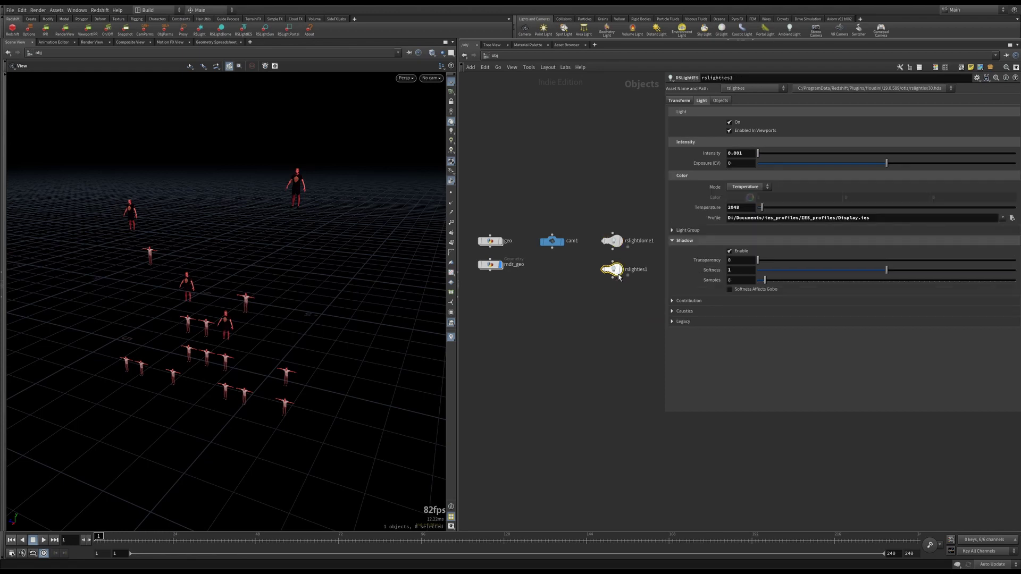
click(616, 241)
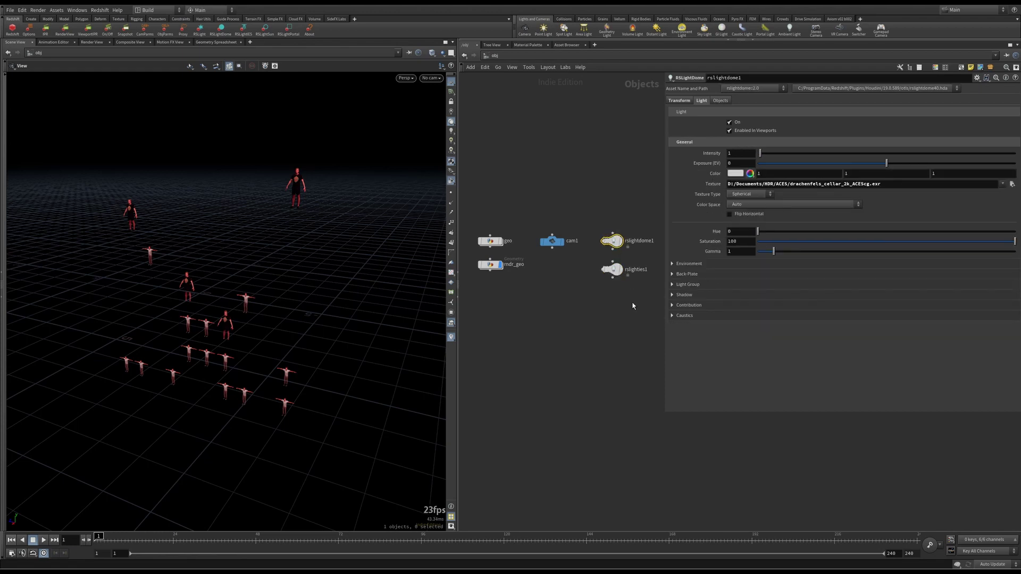
click(612, 269)
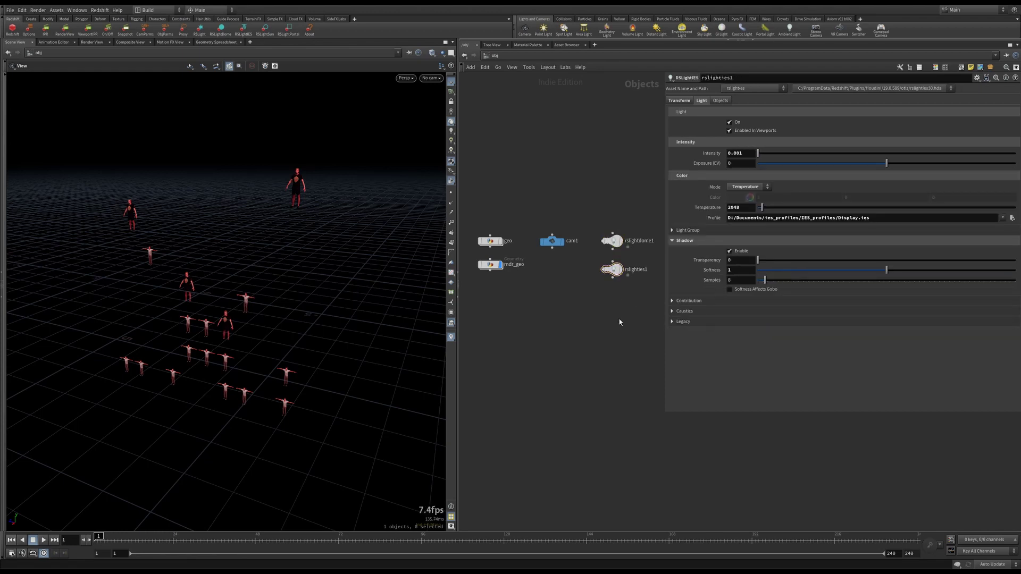